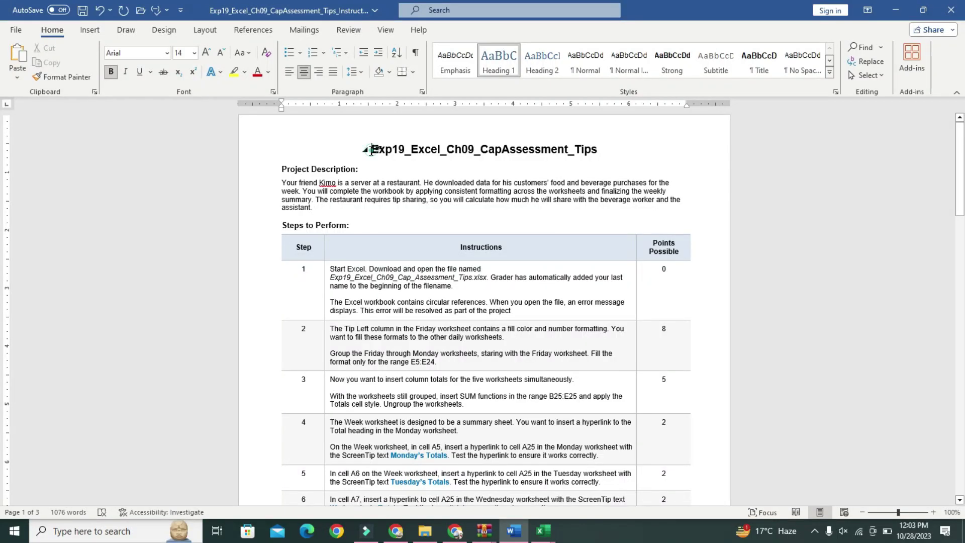
# Select the title line of the Exp19_Excel_Ch09_CapAssessment_Tips instructions document
pyautogui.moveTo(371, 150); pyautogui.dragTo(405, 160)
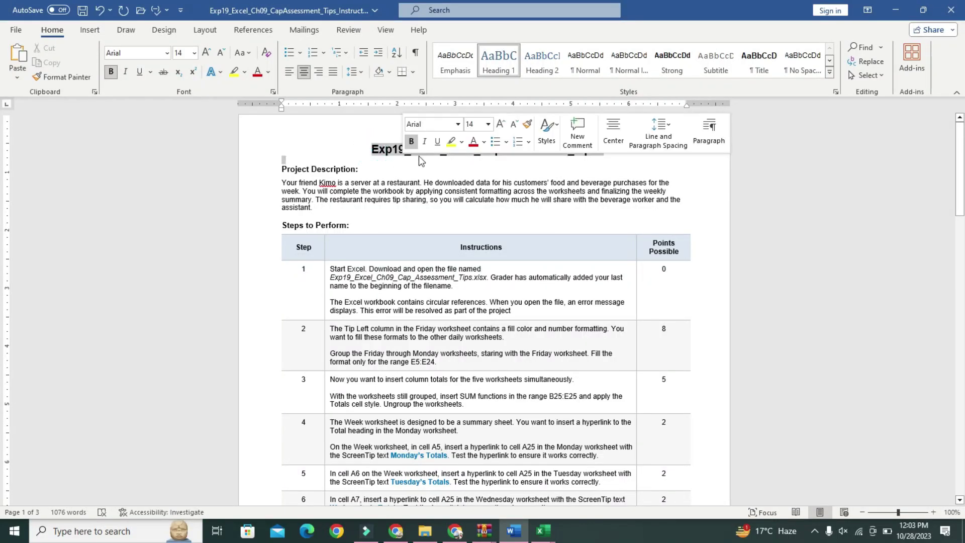
# Highlight the title yellow and make the Project Description text 11 pt, bold, turquoise-highlighted
pyautogui.click(462, 145)
pyautogui.click(452, 160)
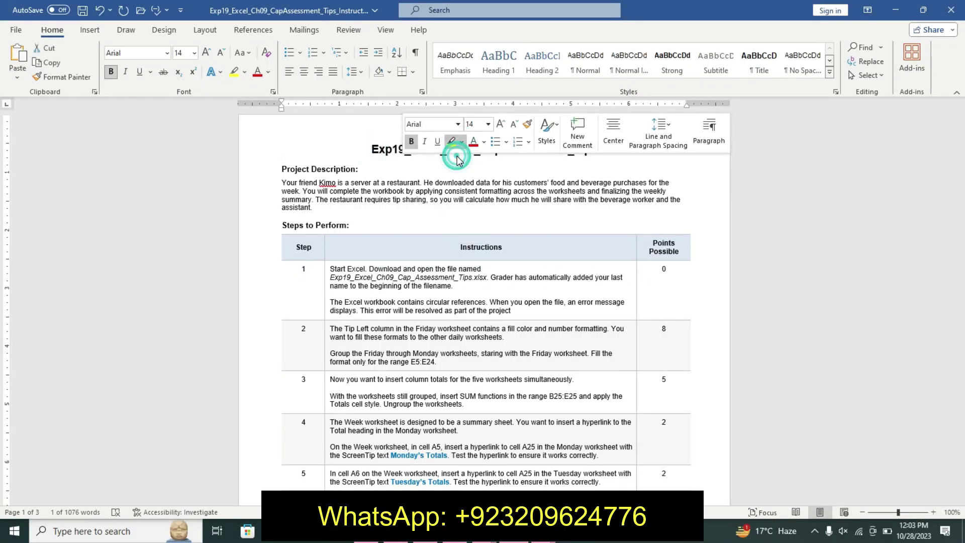
pyautogui.moveTo(282, 170); pyautogui.dragTo(354, 216)
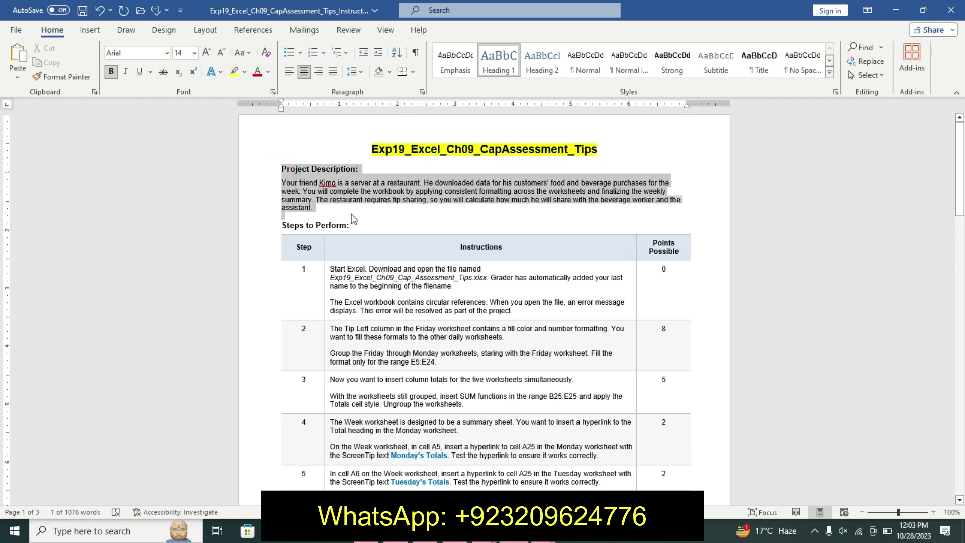
pyautogui.click(435, 176)
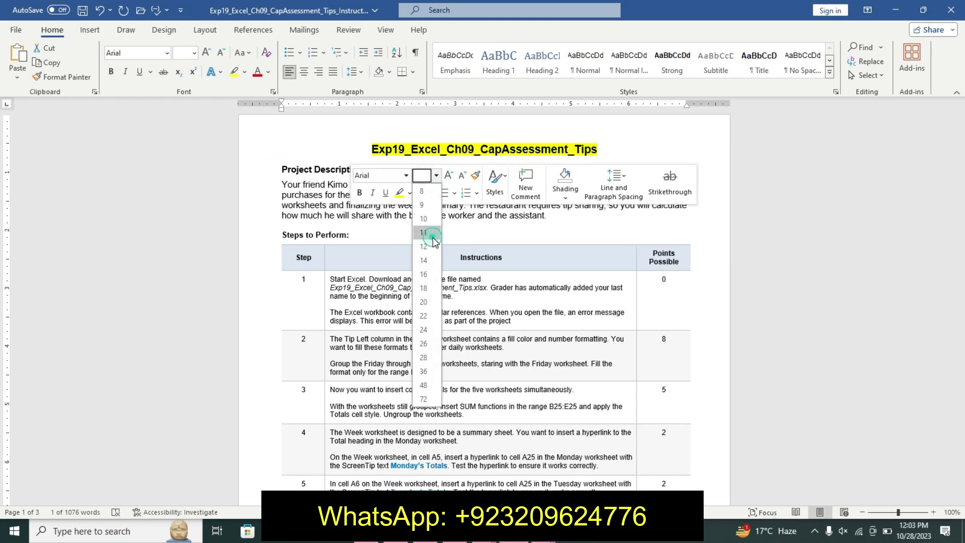
pyautogui.click(424, 227)
pyautogui.click(359, 192)
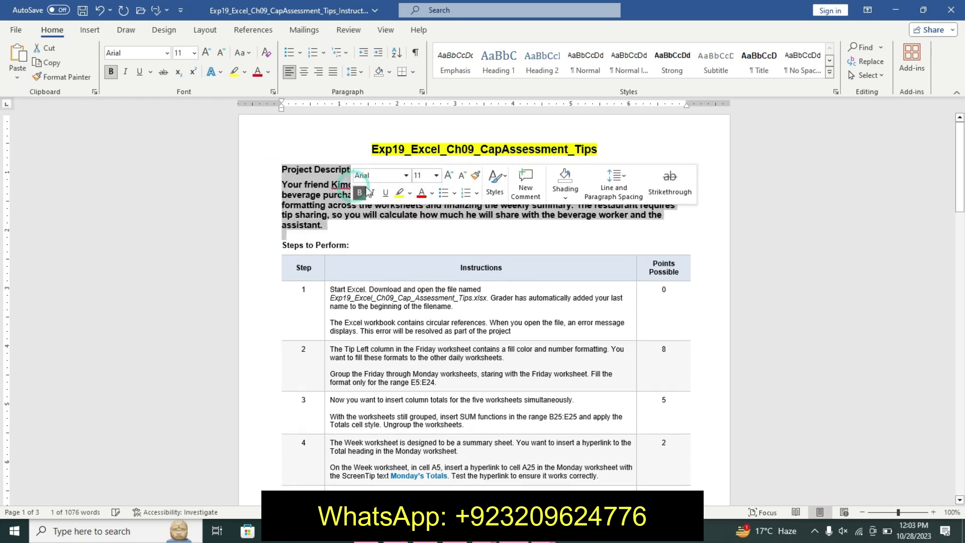
pyautogui.click(410, 197)
pyautogui.click(425, 207)
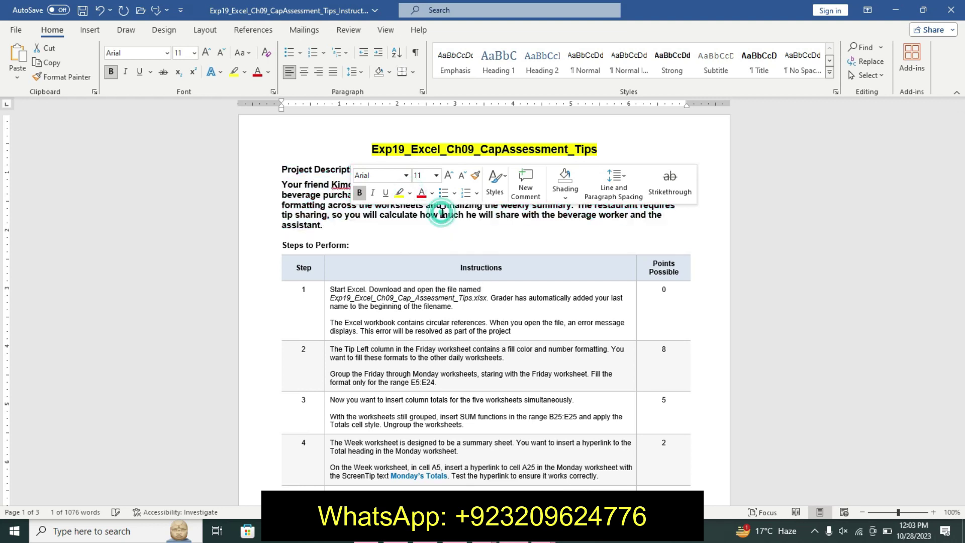
pyautogui.click(307, 205)
pyautogui.tripleClick(306, 189)
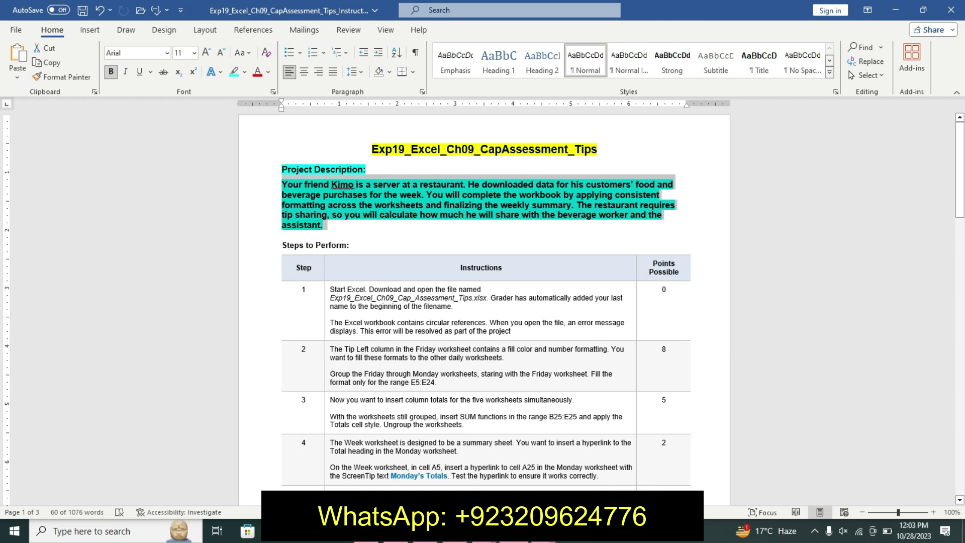
pyautogui.rightClick(543, 531)
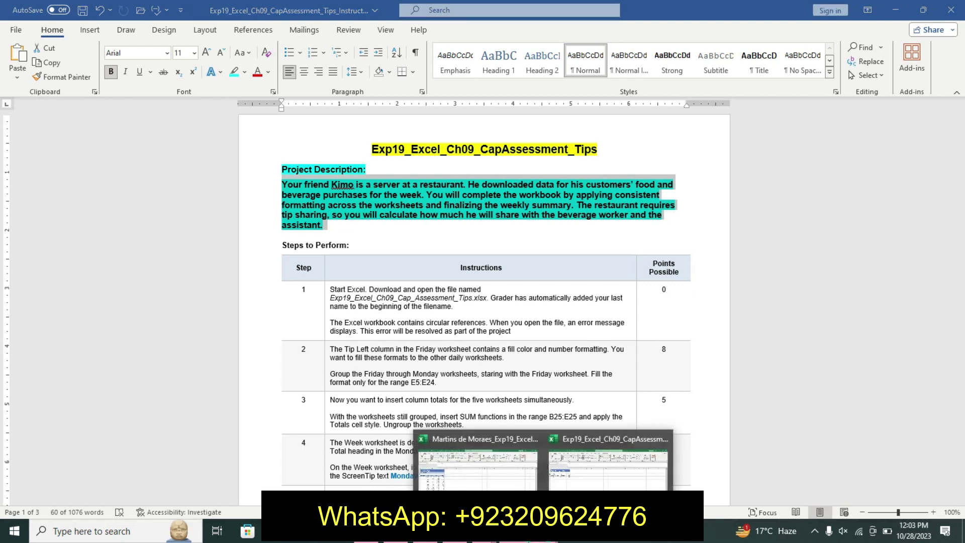
pyautogui.click(543, 531)
pyautogui.click(481, 447)
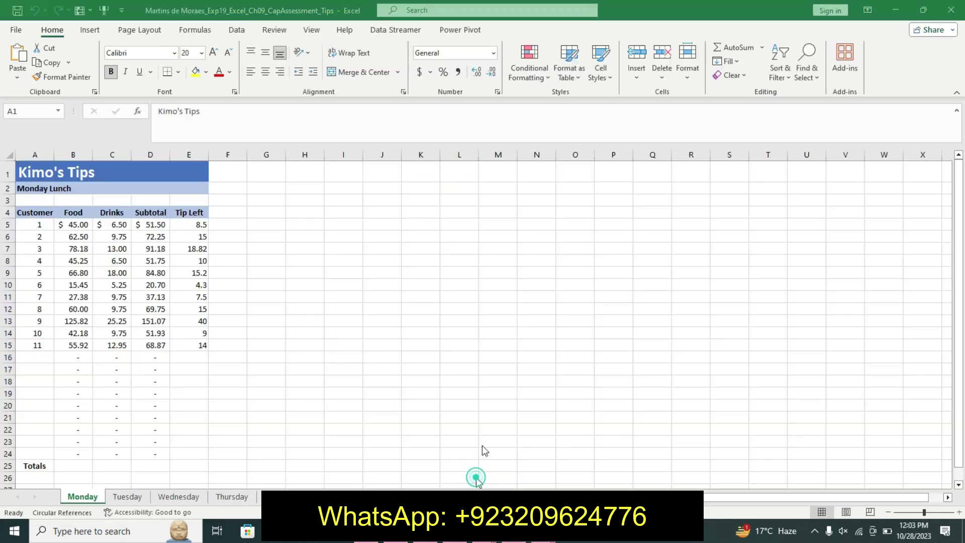
pyautogui.click(495, 272)
pyautogui.click(307, 356)
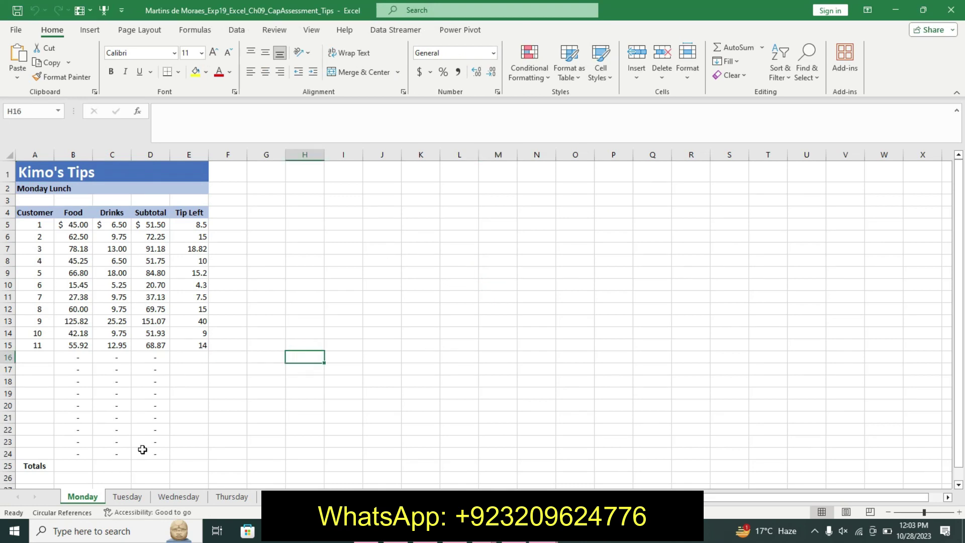
pyautogui.click(127, 498)
pyautogui.click(181, 498)
pyautogui.click(225, 498)
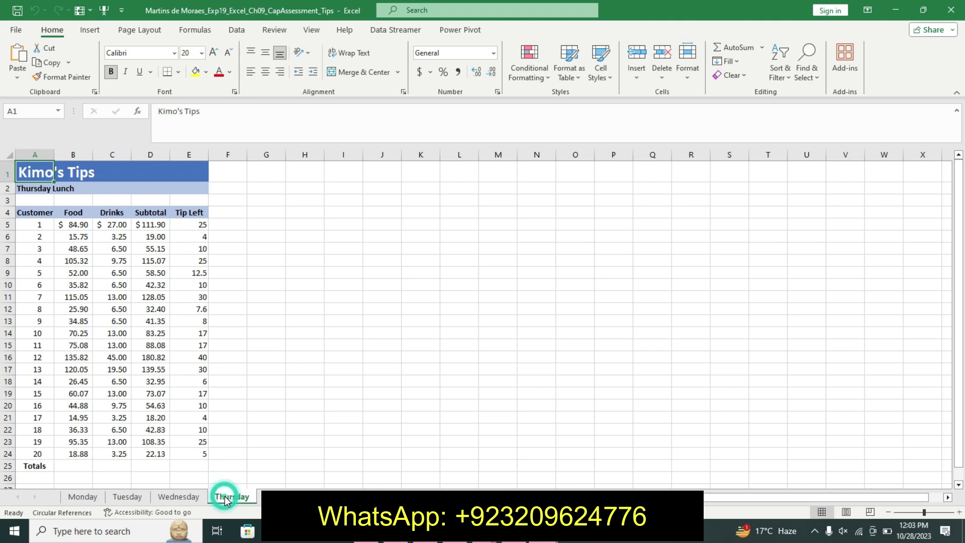
pyautogui.click(265, 498)
pyautogui.click(307, 497)
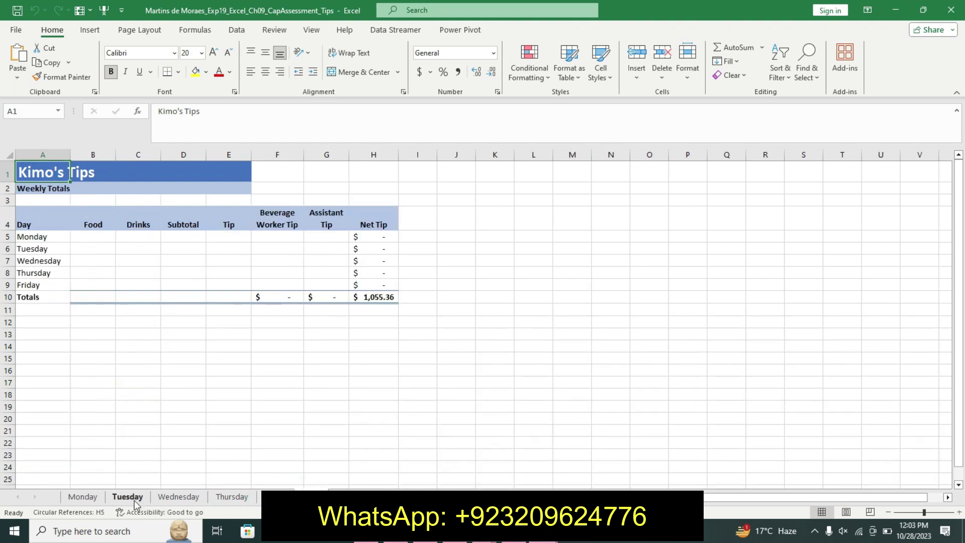
pyautogui.click(91, 498)
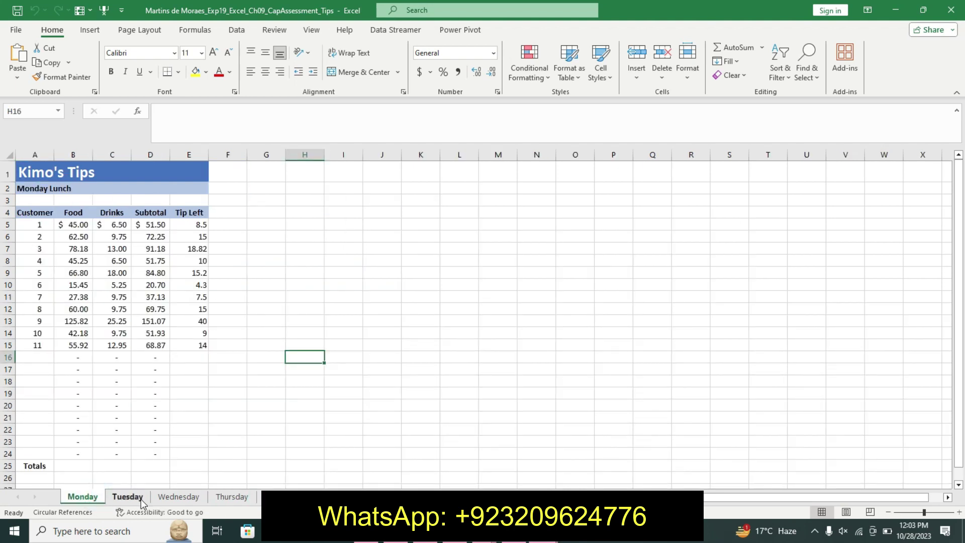
pyautogui.click(141, 500)
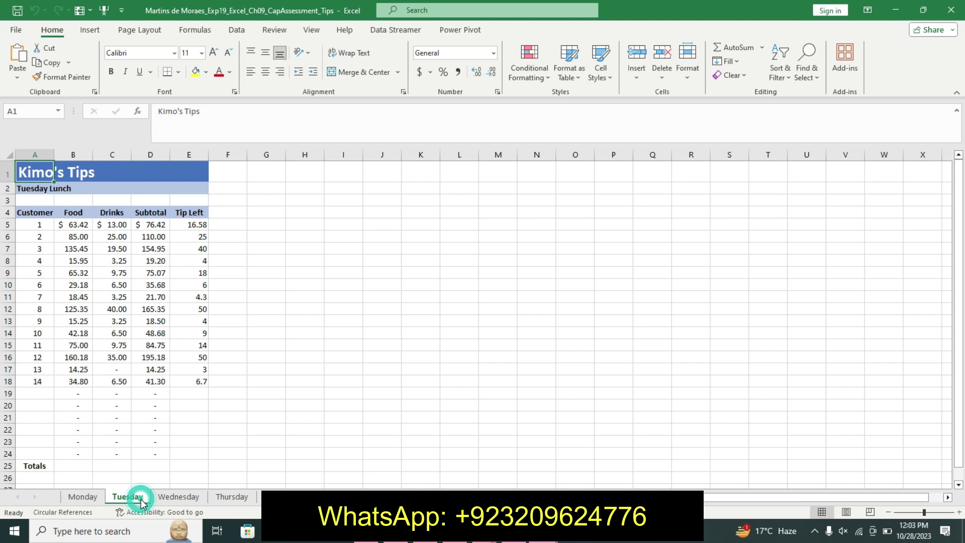
pyautogui.click(168, 499)
pyautogui.click(228, 497)
pyautogui.click(274, 497)
pyautogui.click(307, 496)
pyautogui.rightClick(304, 497)
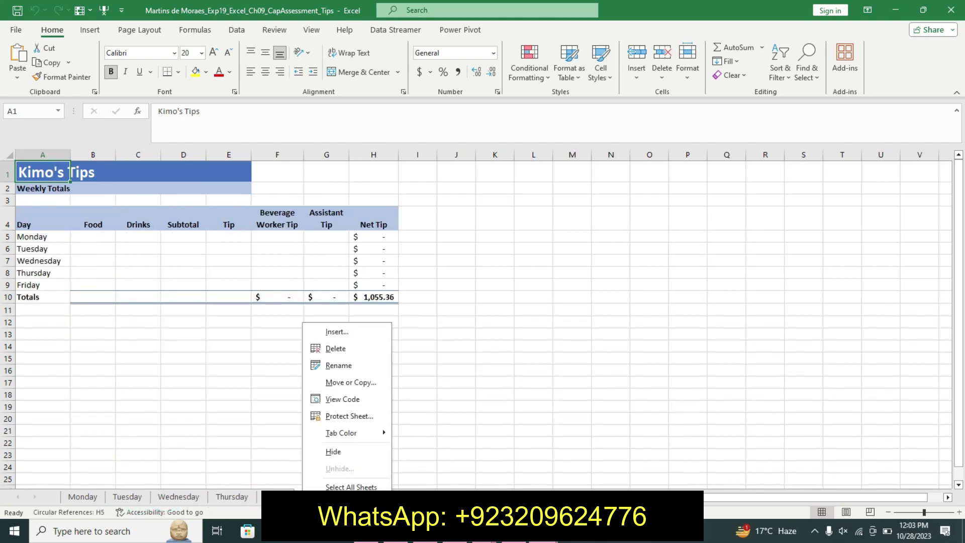
pyautogui.press('Escape')
pyautogui.hotkey('alt', 'Tab')
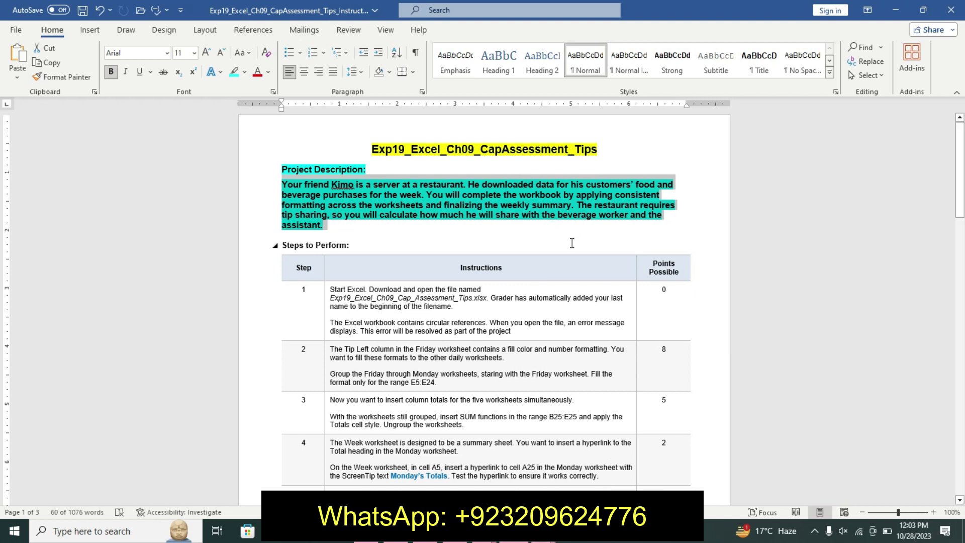
# Undo the Project Description formatting and highlight Step 1's first paragraph yellow
pyautogui.hotkey('ctrl', 'z')
pyautogui.hotkey('ctrl', 'z')
pyautogui.hotkey('ctrl', 'z')
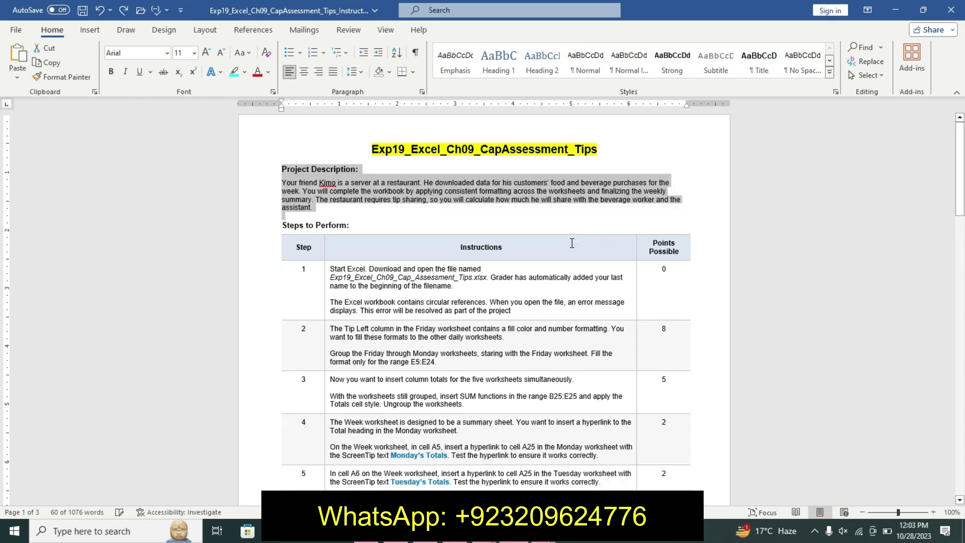
pyautogui.hotkey('ctrl', 'z')
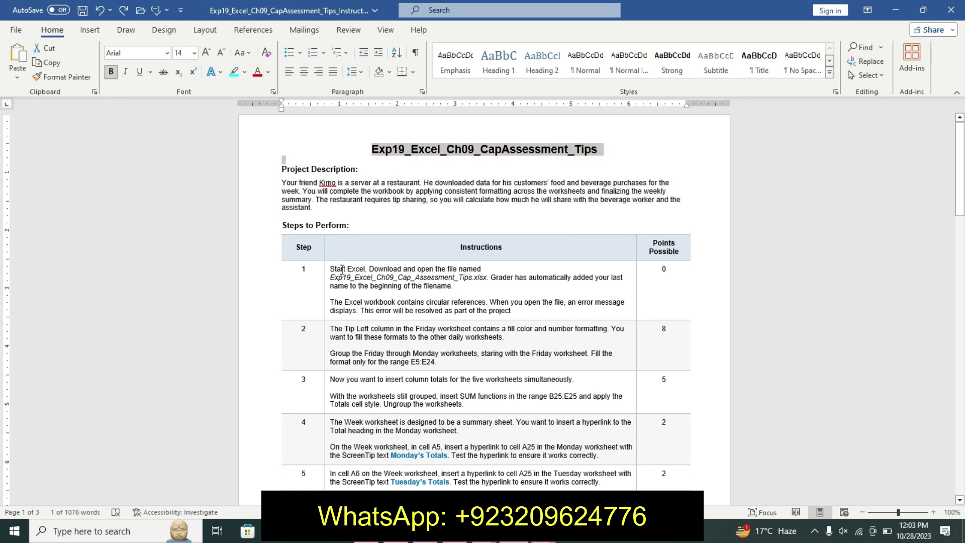
pyautogui.moveTo(333, 269); pyautogui.dragTo(455, 288)
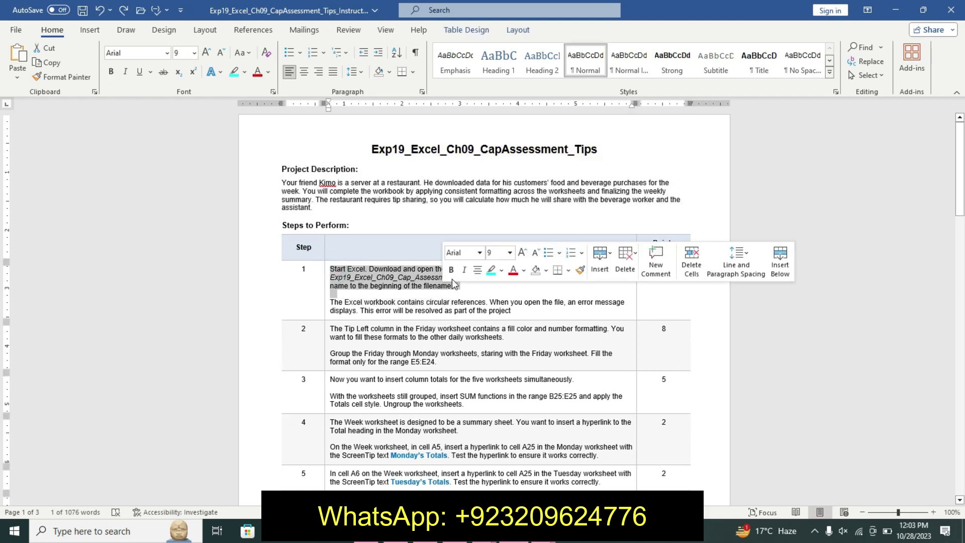
pyautogui.click(502, 271)
pyautogui.click(496, 284)
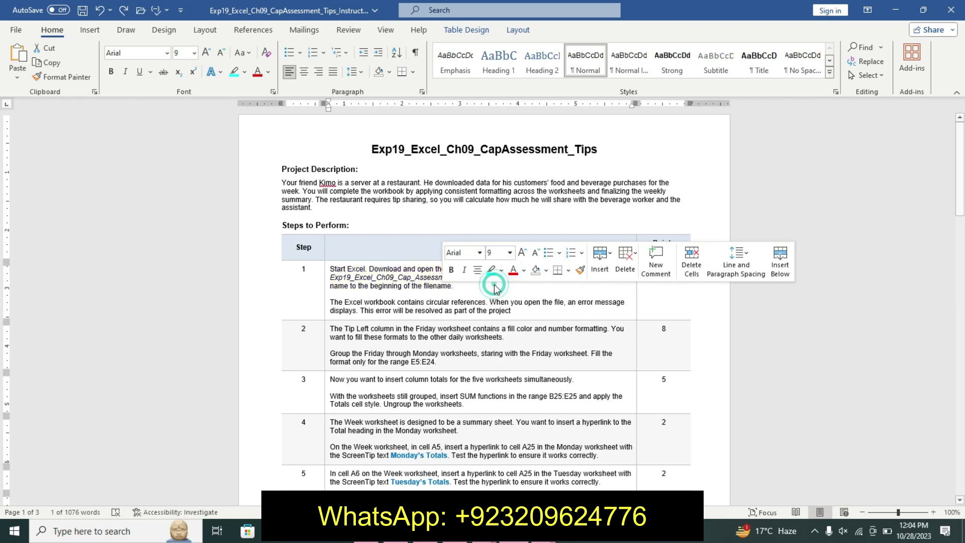
# Make Step 1's circular-references note 14 pt, bold, with magenta highlight
pyautogui.moveTo(326, 302); pyautogui.dragTo(431, 298)
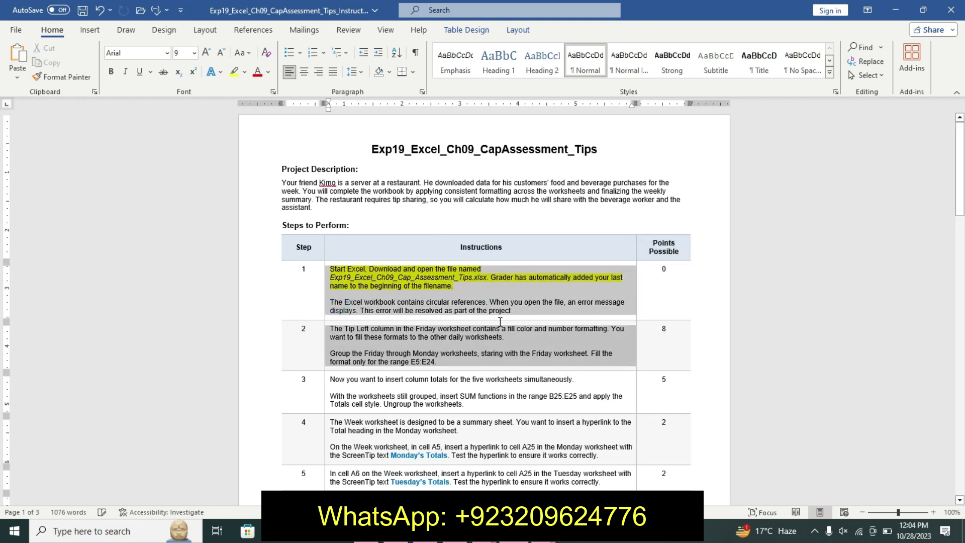
pyautogui.click(430, 298)
pyautogui.moveTo(328, 302); pyautogui.dragTo(536, 313)
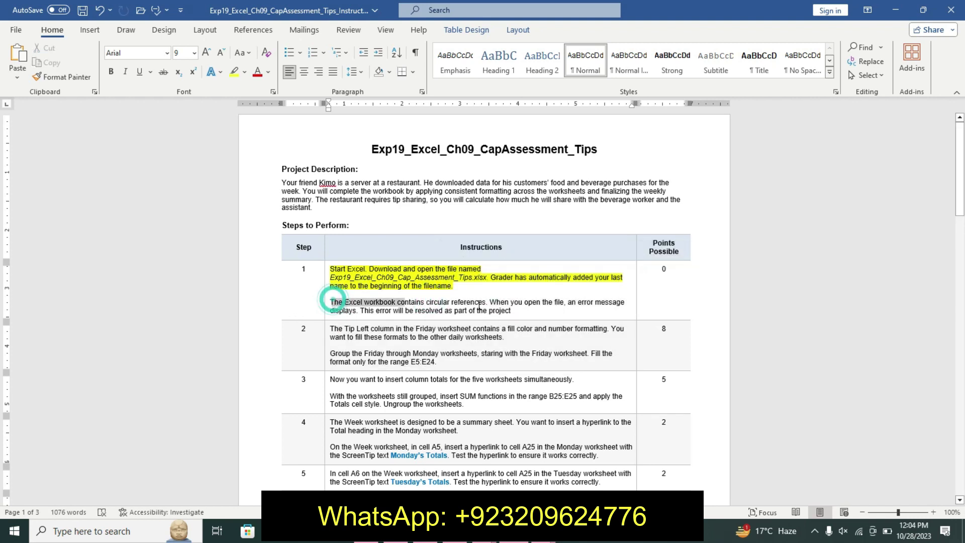
pyautogui.click(602, 274)
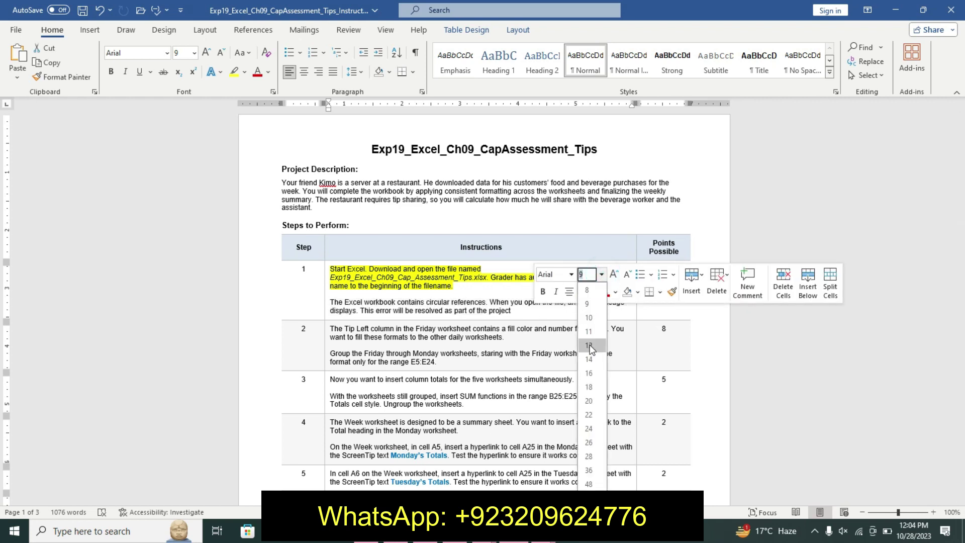
pyautogui.click(590, 359)
pyautogui.click(543, 292)
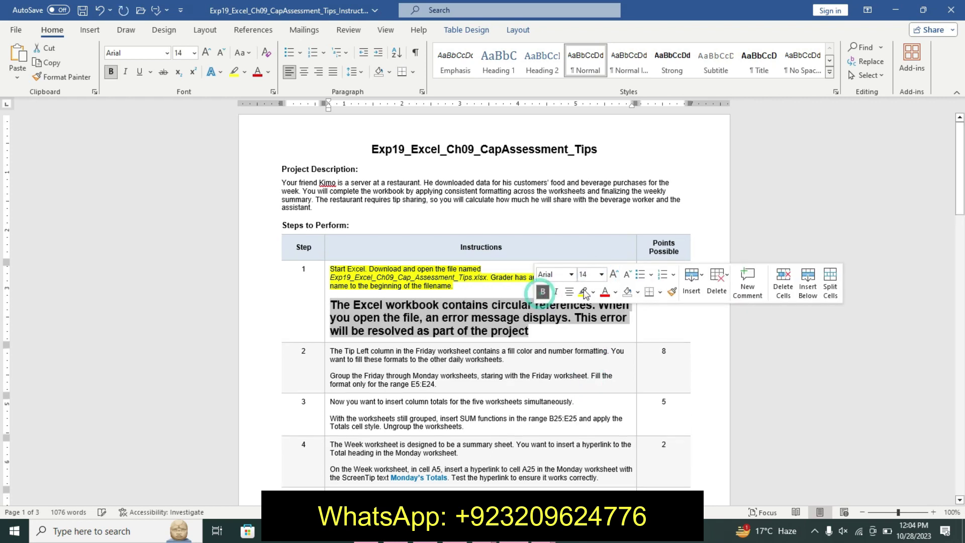
pyautogui.click(594, 296)
pyautogui.click(642, 305)
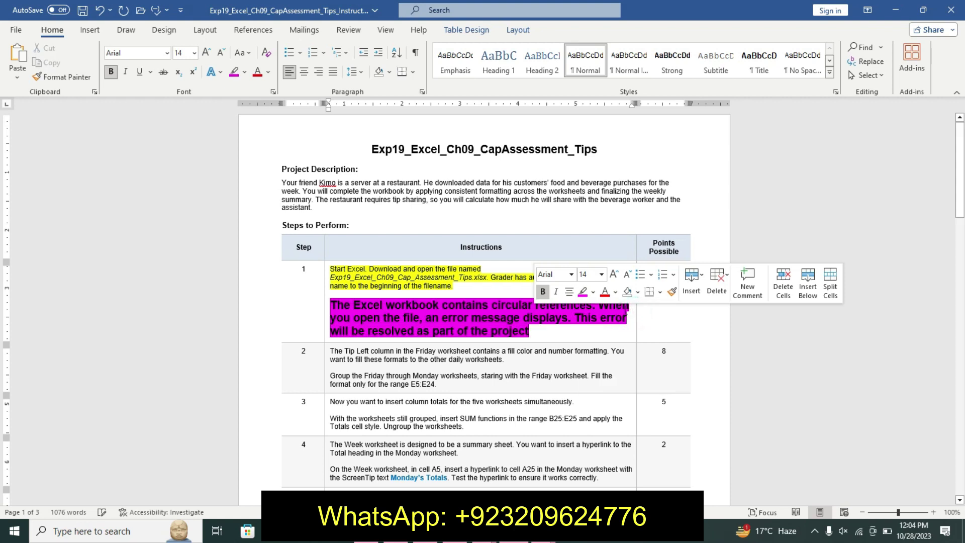
# Change the circular-references note's highlight from magenta to turquoise
pyautogui.moveTo(332, 305); pyautogui.dragTo(538, 335)
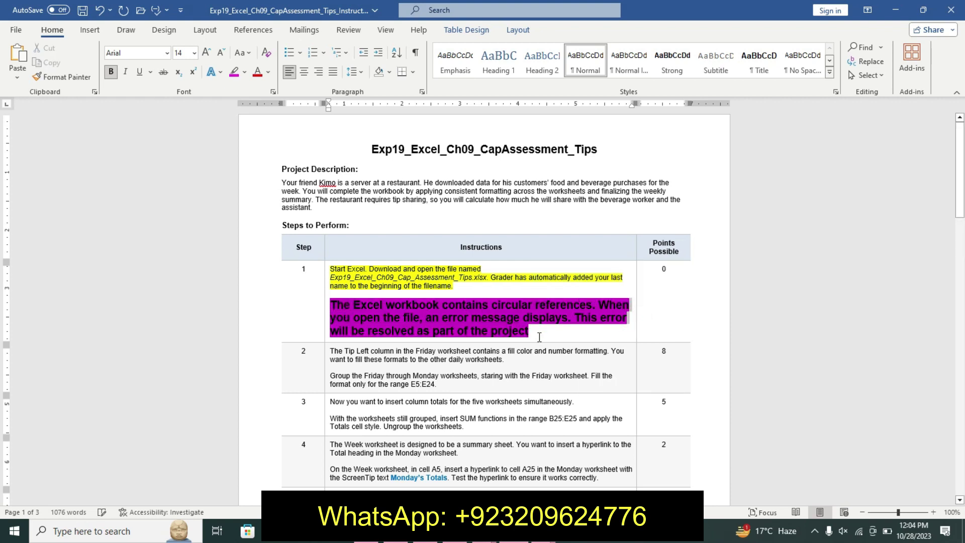
pyautogui.click(596, 316)
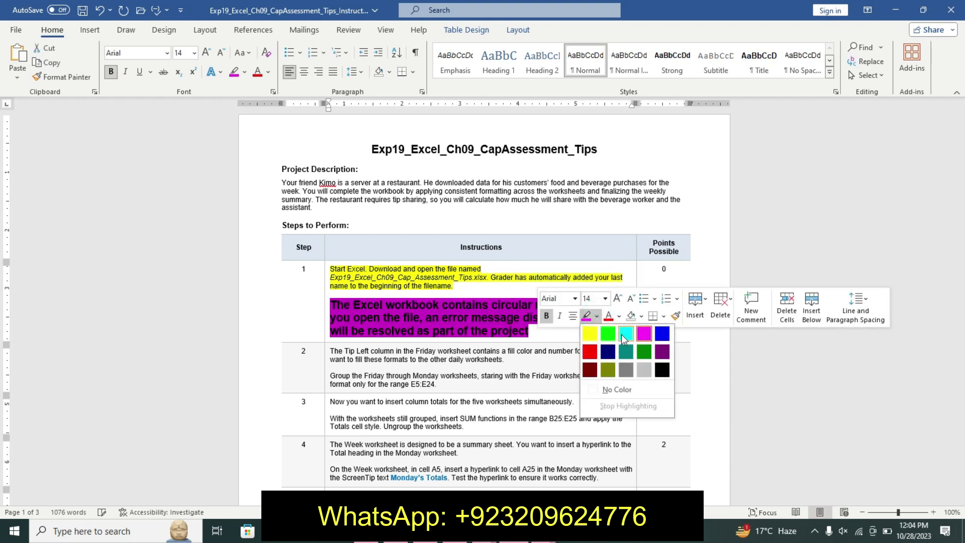
pyautogui.click(625, 336)
pyautogui.click(442, 332)
pyautogui.moveTo(331, 305); pyautogui.dragTo(469, 313)
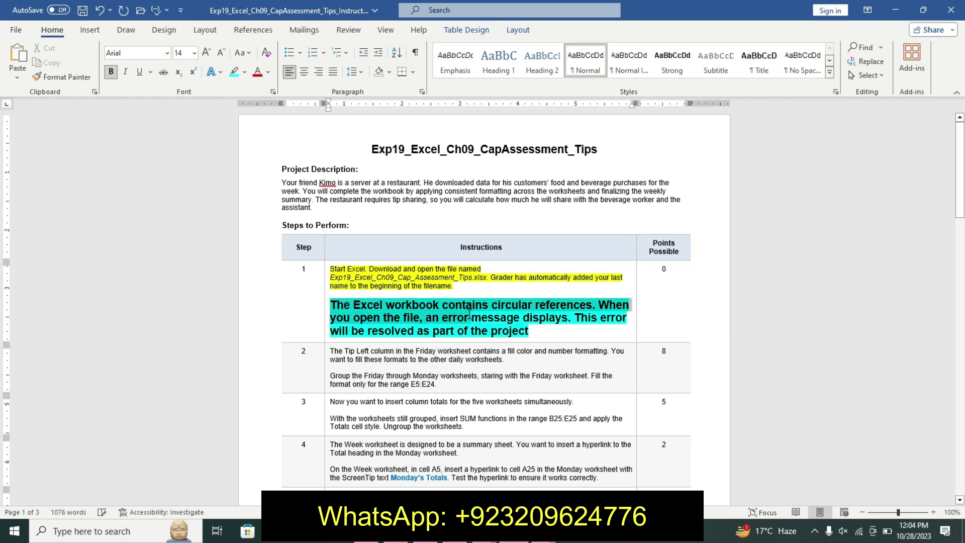
pyautogui.moveTo(479, 320); pyautogui.dragTo(532, 327)
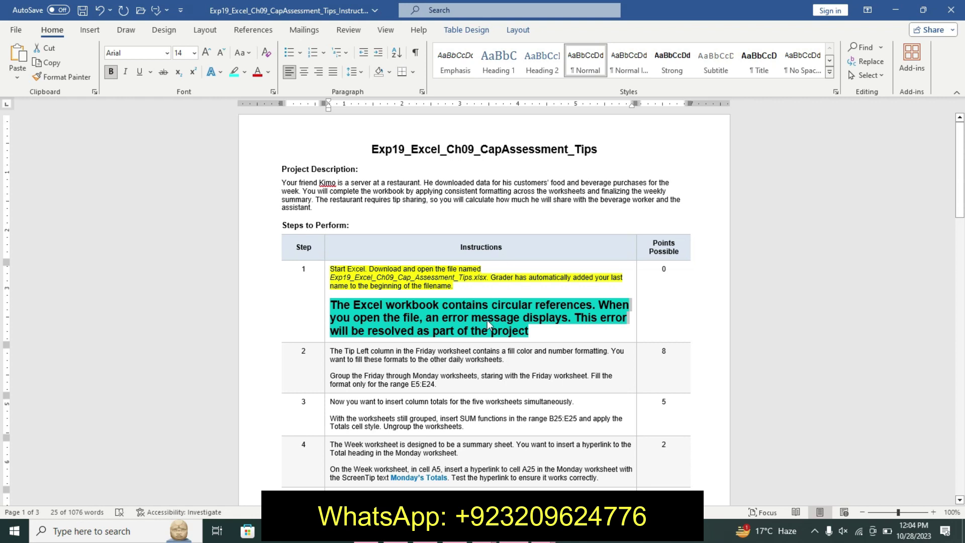
pyautogui.click(458, 247)
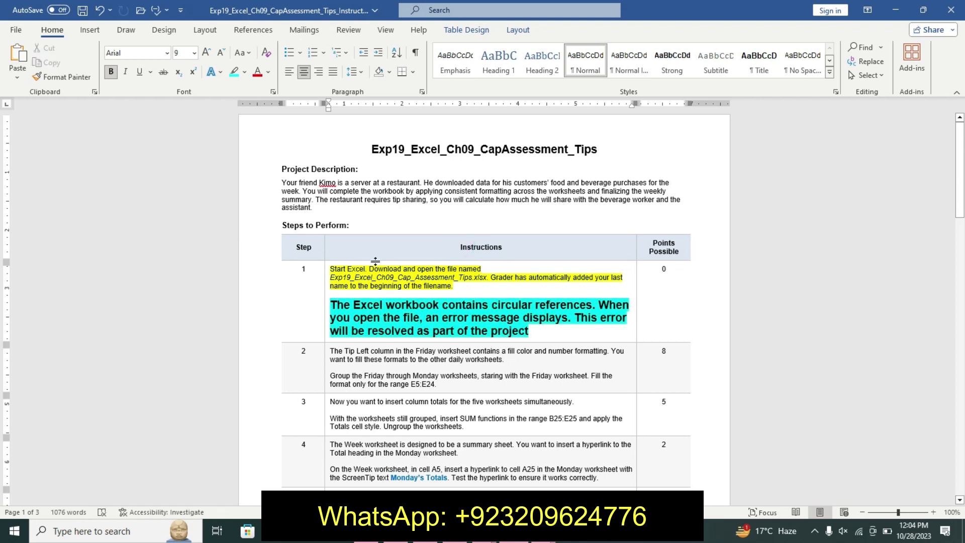
# Undo the note's enlarged formatting and make Step 1's workbook file name 16 pt, bold, turquoise
pyautogui.hotkey('ctrl', 'z')
pyautogui.hotkey('ctrl', 'z')
pyautogui.hotkey('ctrl', 'z')
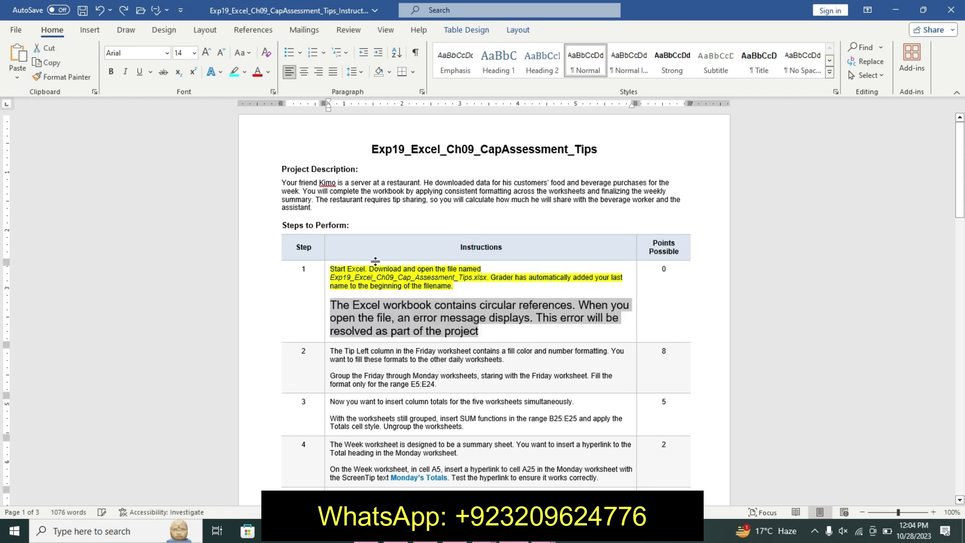
pyautogui.hotkey('ctrl', 'z')
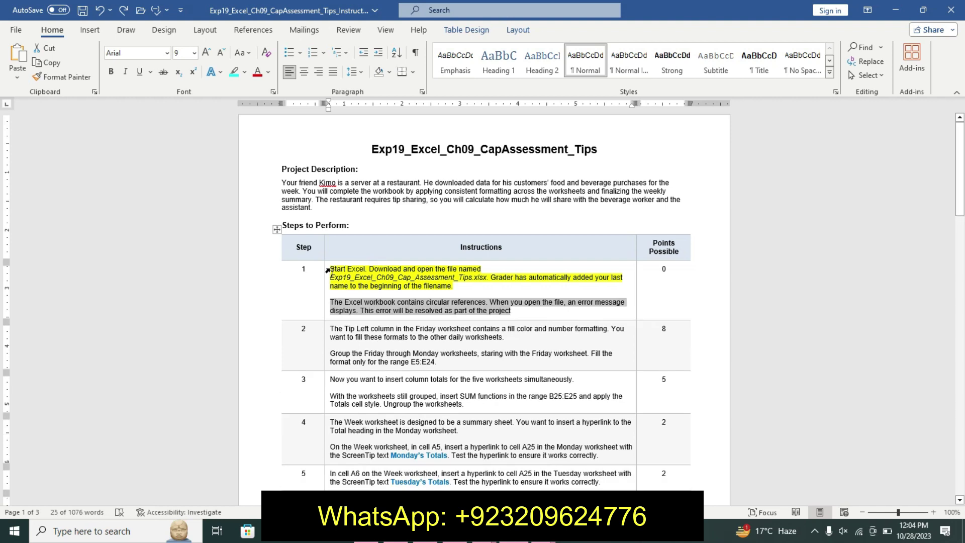
pyautogui.moveTo(331, 277); pyautogui.dragTo(485, 278)
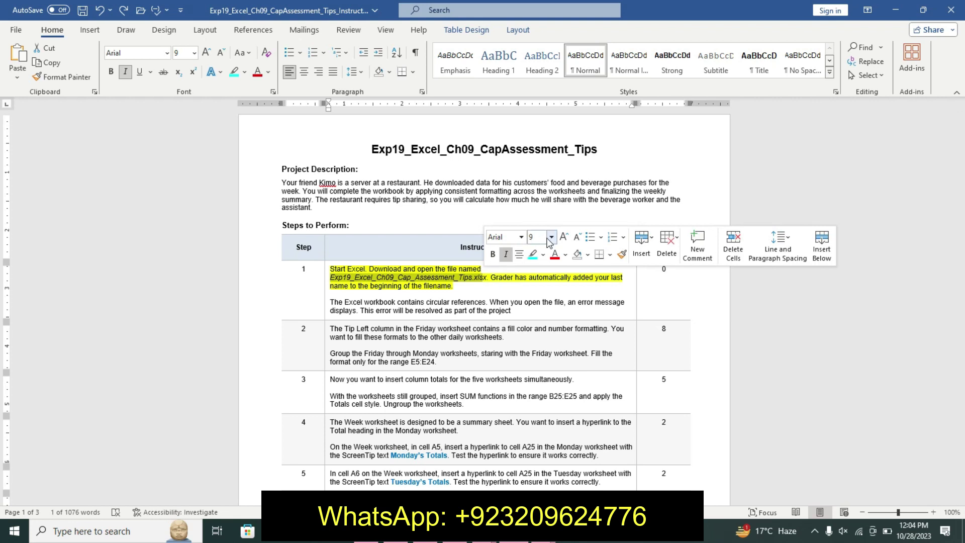
pyautogui.click(552, 236)
pyautogui.click(531, 329)
pyautogui.click(493, 254)
pyautogui.click(533, 254)
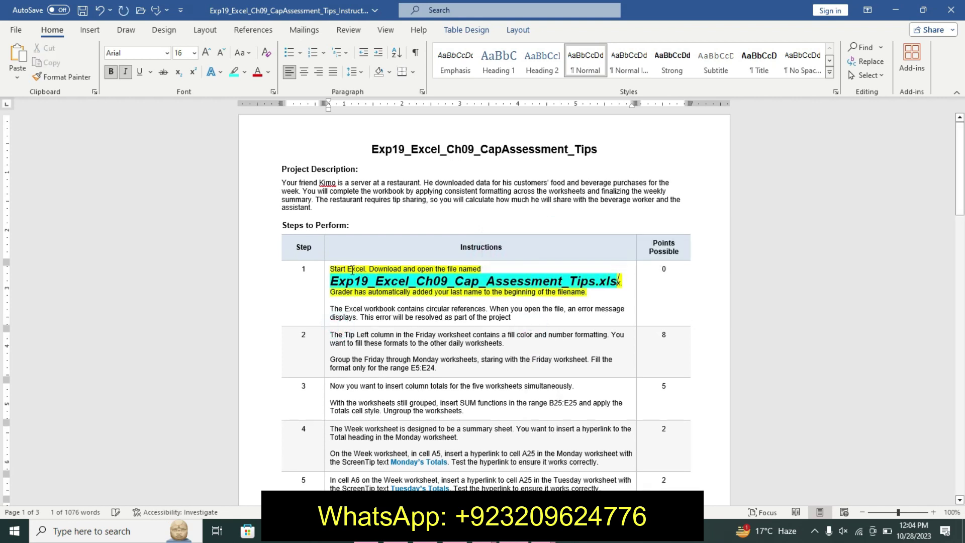
pyautogui.moveTo(333, 282); pyautogui.dragTo(615, 284)
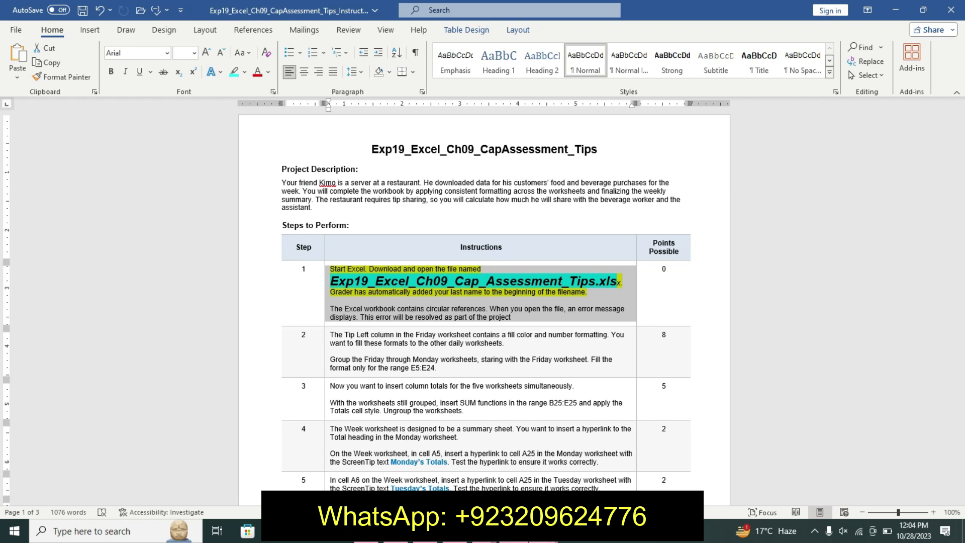
# Browse the Monday to Friday sheets of Kimo's Tips, then undo the file-name enlargement in Word
pyautogui.moveTo(247, 530)
pyautogui.click(472, 455)
pyautogui.click(444, 336)
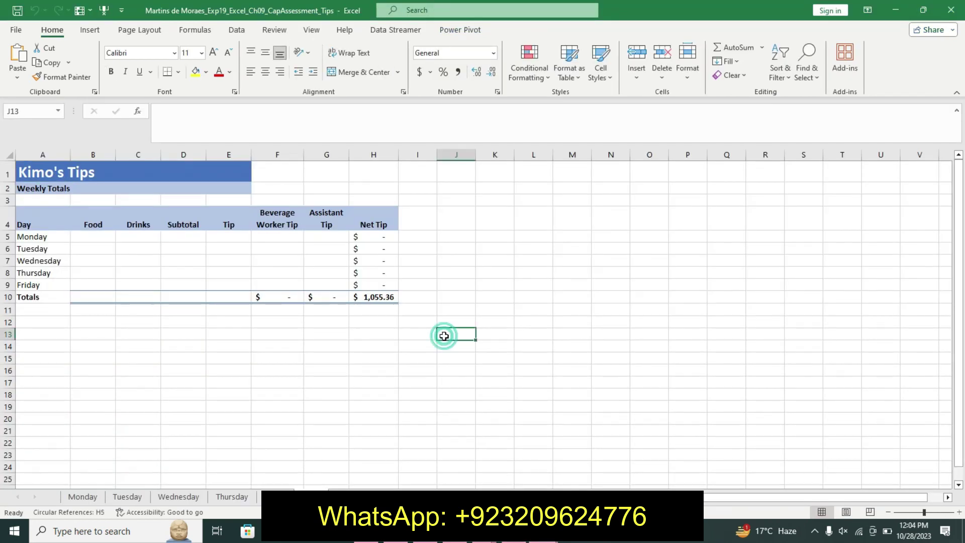
pyautogui.click(81, 498)
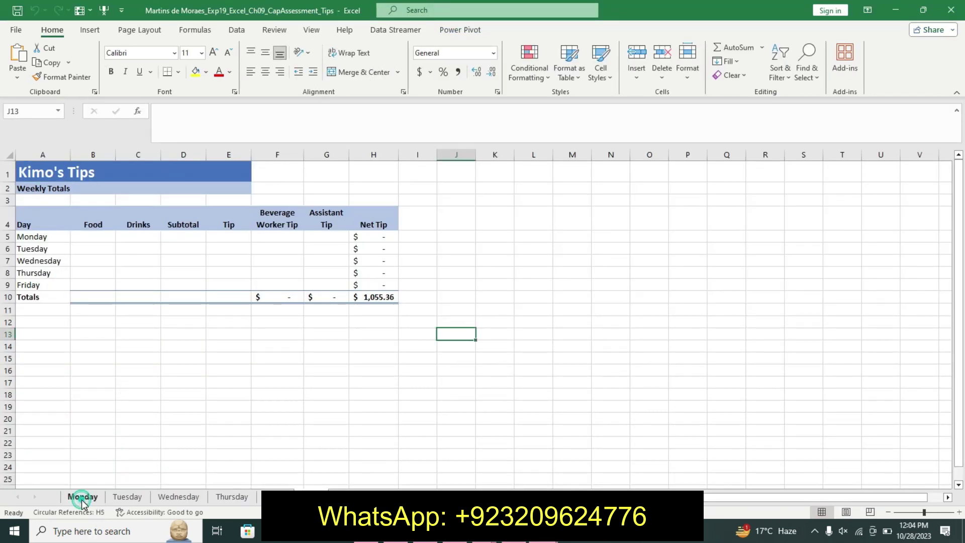
pyautogui.click(128, 499)
pyautogui.click(178, 499)
pyautogui.click(220, 501)
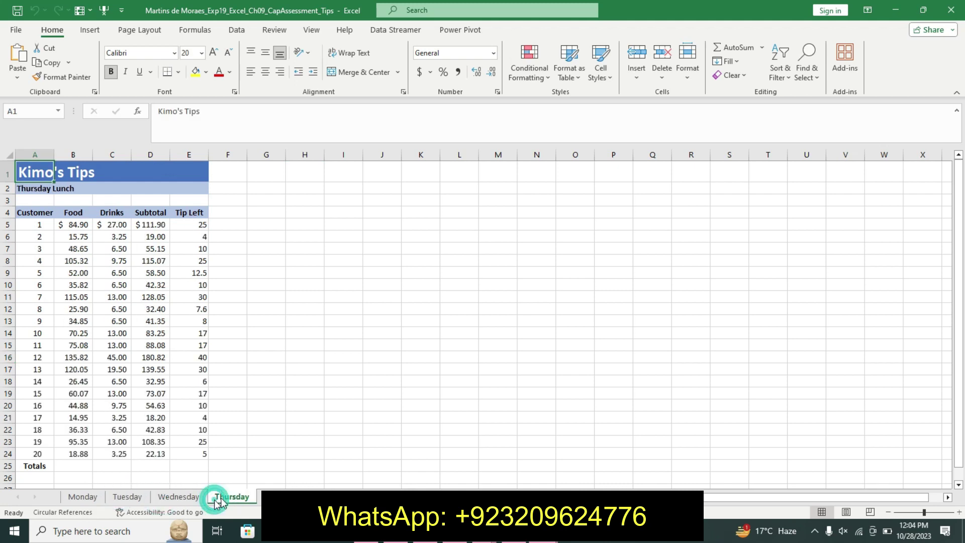
pyautogui.click(261, 499)
pyautogui.click(82, 498)
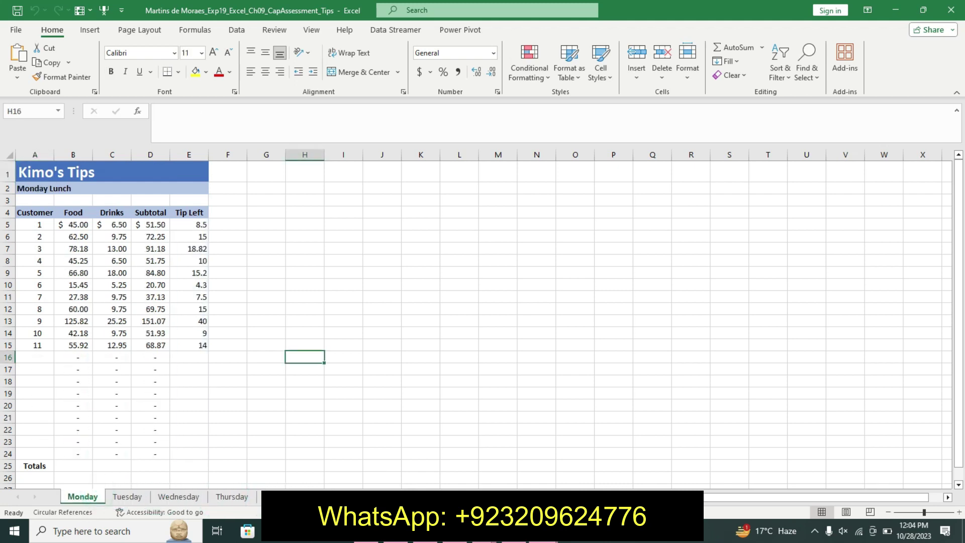
pyautogui.hotkey('alt', 'Tab')
pyautogui.hotkey('ctrl', 'z')
pyautogui.hotkey('ctrl', 'z')
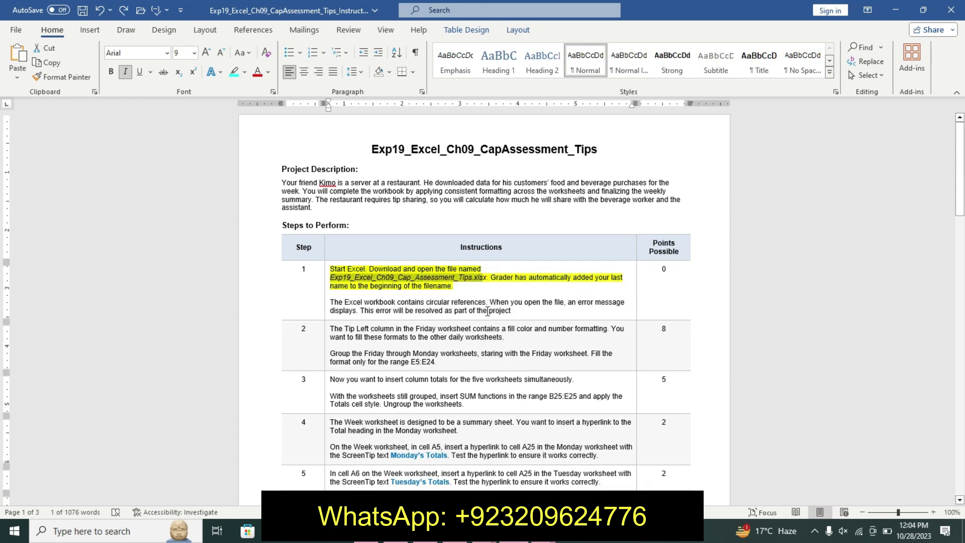
# Remove Step 1's highlight and highlight Step 2's first paragraph yellow
pyautogui.hotkey('ctrl', 'z')
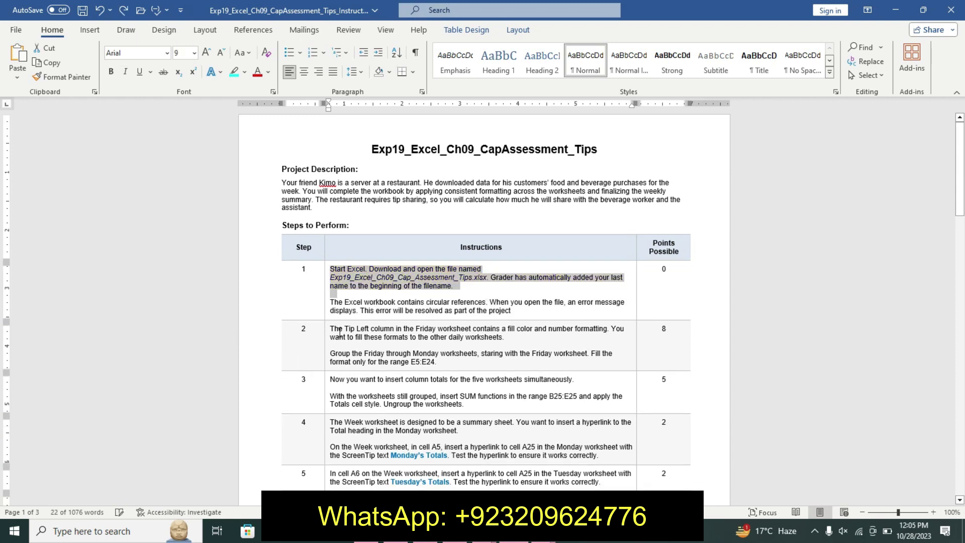
pyautogui.tripleClick(335, 327)
pyautogui.click(526, 324)
pyautogui.click(518, 338)
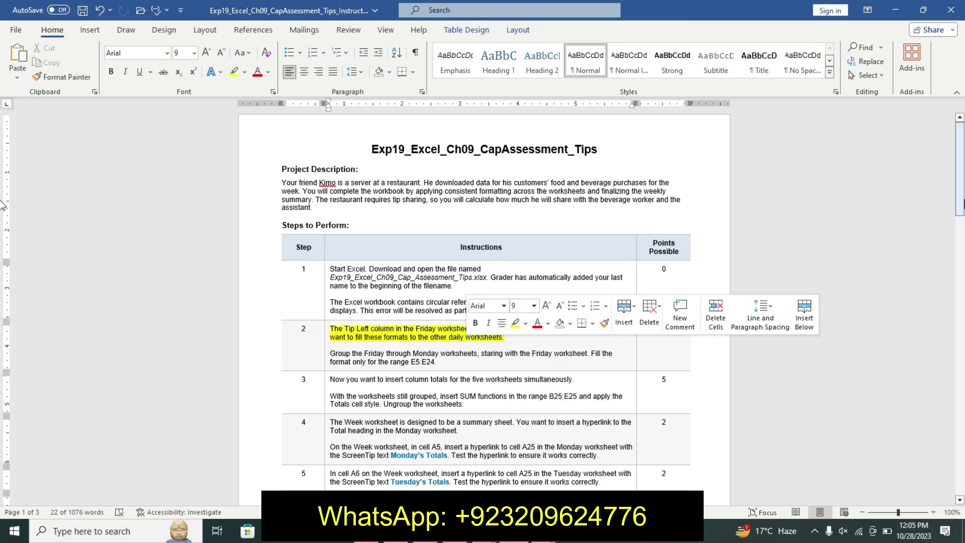
pyautogui.moveTo(962, 198); pyautogui.dragTo(963, 229)
pyautogui.click(504, 227)
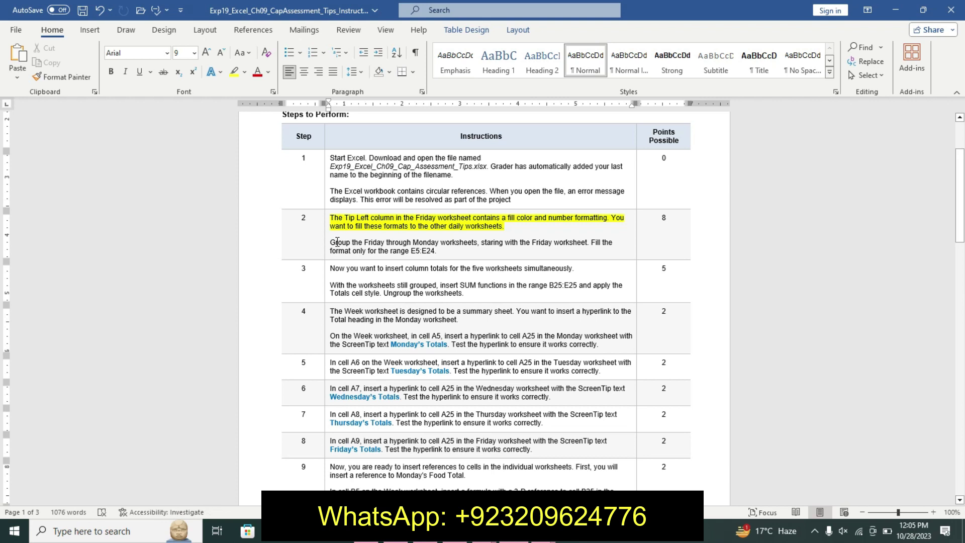
# Make Step 2's grouping instruction 14 pt, bold and turquoise-highlighted
pyautogui.tripleClick(337, 242)
pyautogui.click(492, 219)
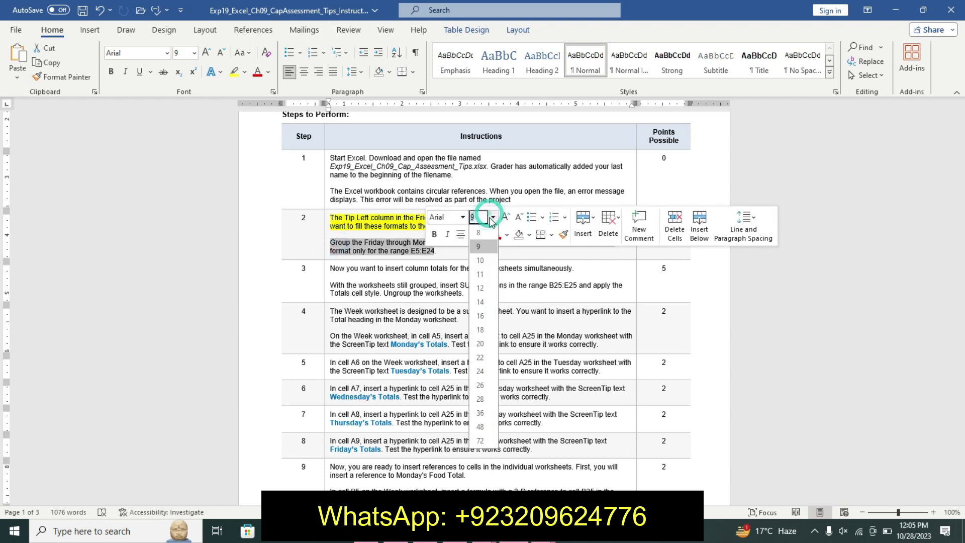
pyautogui.click(480, 301)
pyautogui.click(435, 235)
pyautogui.click(485, 235)
pyautogui.click(455, 250)
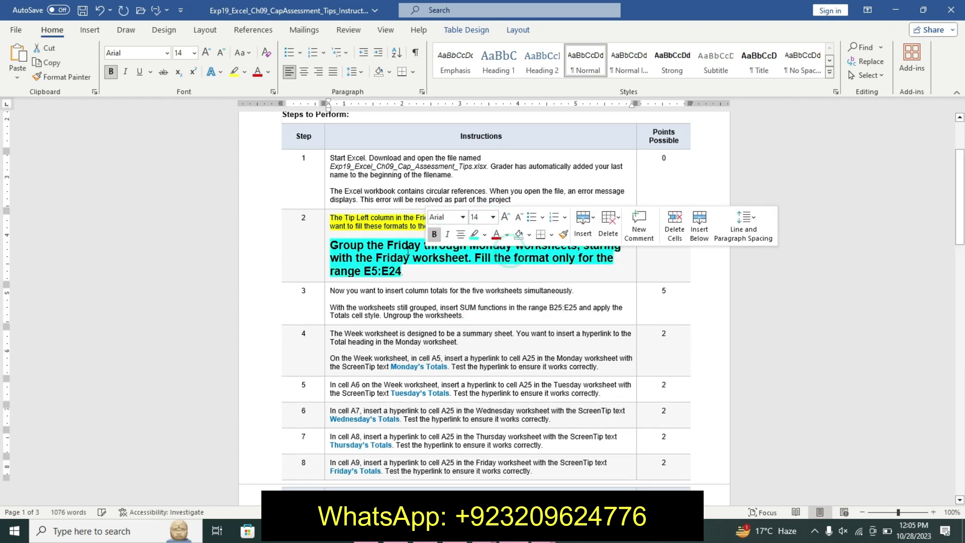
pyautogui.tripleClick(383, 248)
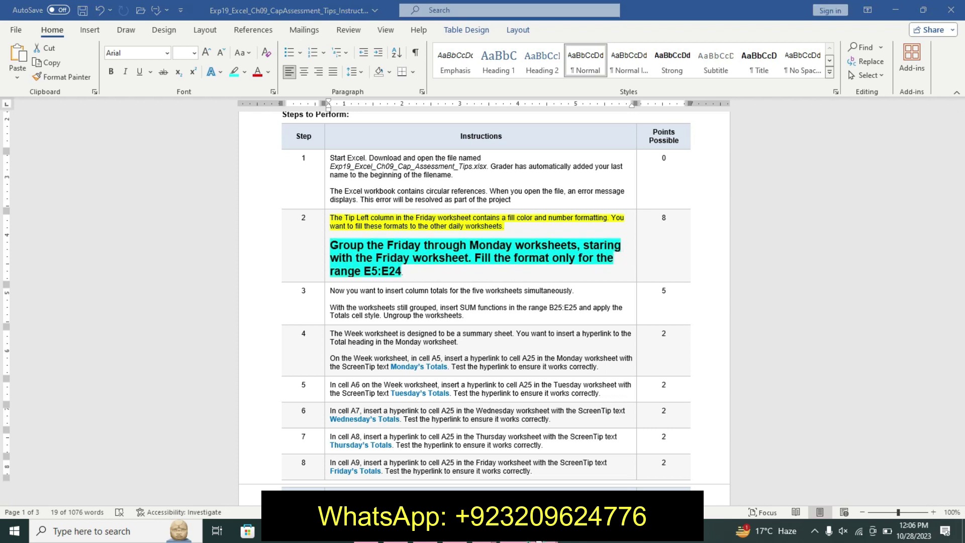
pyautogui.moveTo(486, 532)
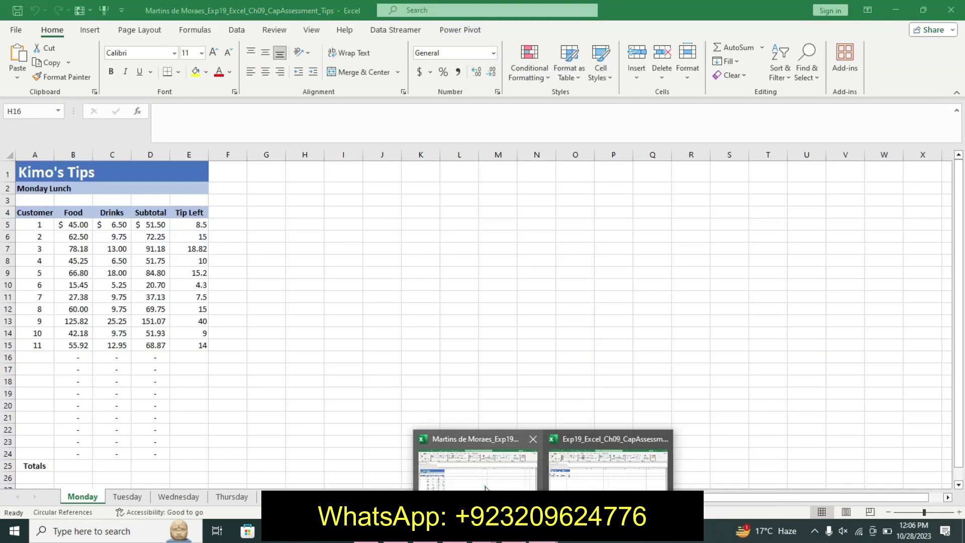
pyautogui.click(486, 488)
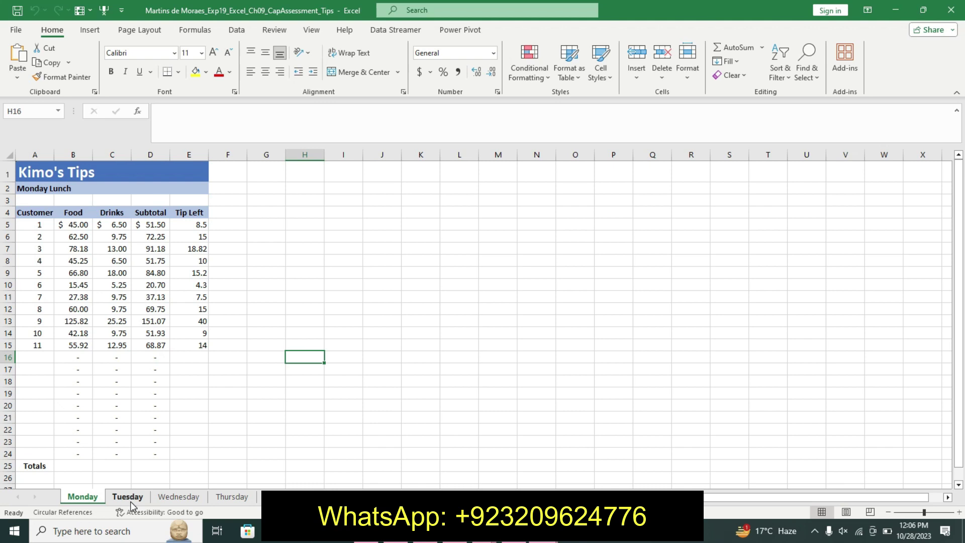
# Group the Friday through Monday worksheets starting from Friday, then return to Word
pyautogui.click(283, 490)
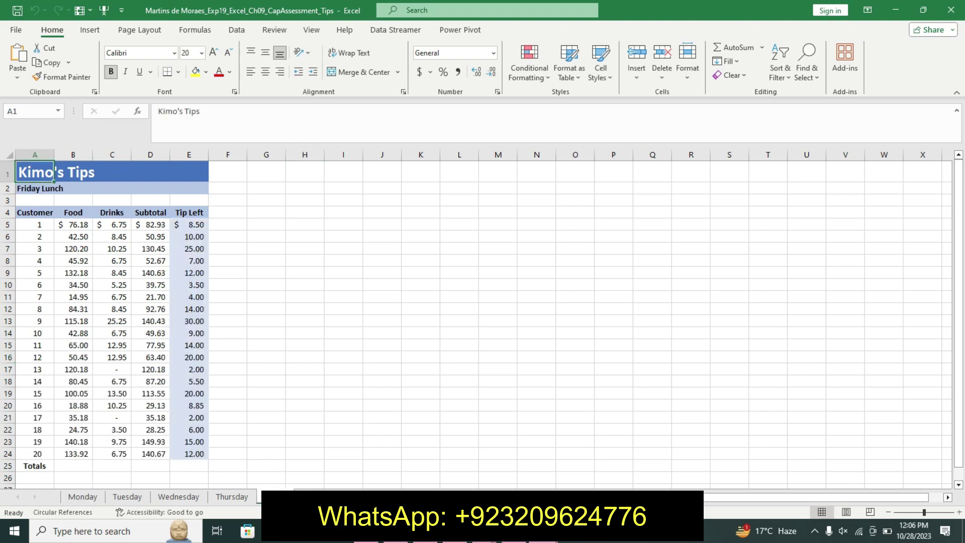
pyautogui.keyDown('ctrl'); pyautogui.click(236, 497); pyautogui.keyUp('ctrl')
pyautogui.keyDown('ctrl'); pyautogui.click(186, 499); pyautogui.keyUp('ctrl')
pyautogui.keyDown('ctrl'); pyautogui.click(127, 497); pyautogui.keyUp('ctrl')
pyautogui.keyDown('ctrl'); pyautogui.click(83, 496); pyautogui.keyUp('ctrl')
pyautogui.click(521, 532)
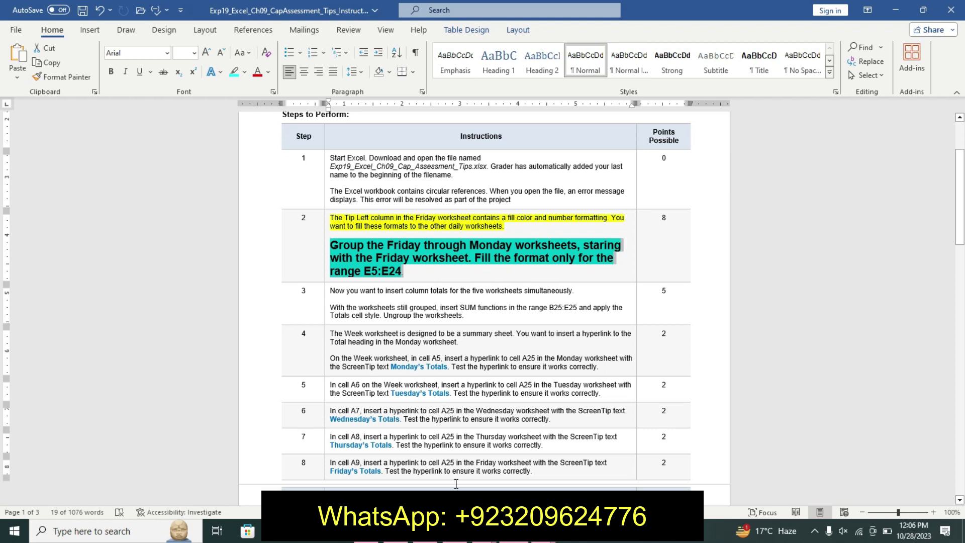
# Copy the range E5:E24 from Step 2 and bring the Kimo's Tips workbook forward
pyautogui.click(371, 276)
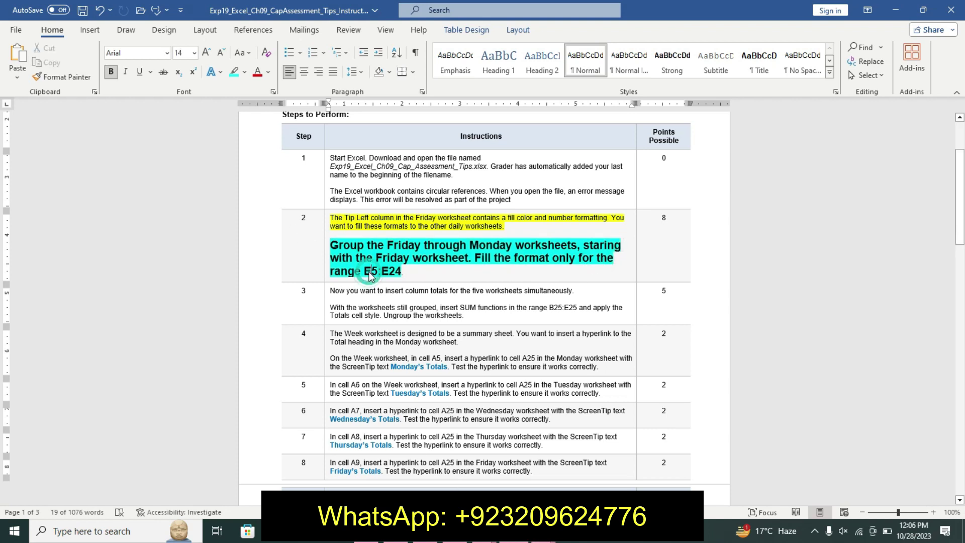
pyautogui.moveTo(365, 272); pyautogui.dragTo(401, 273)
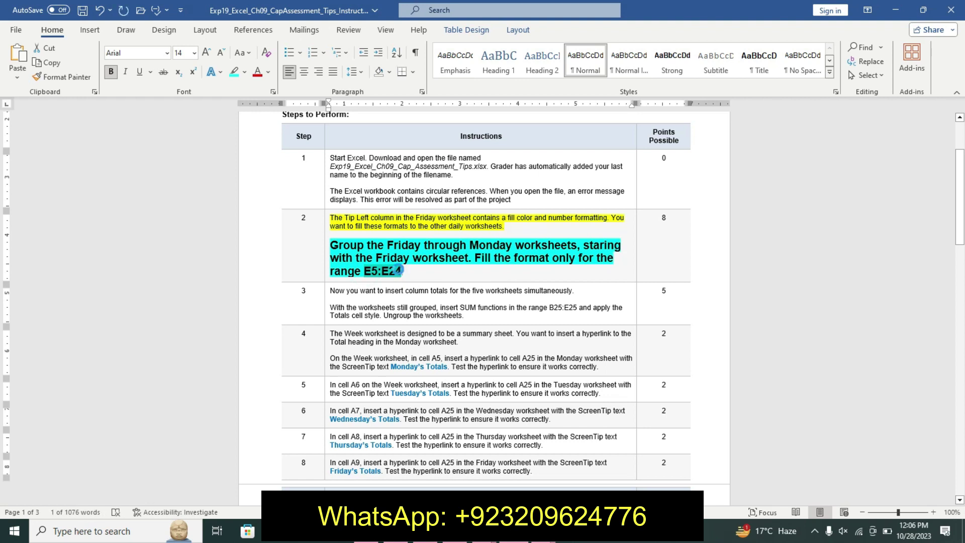
pyautogui.click(543, 531)
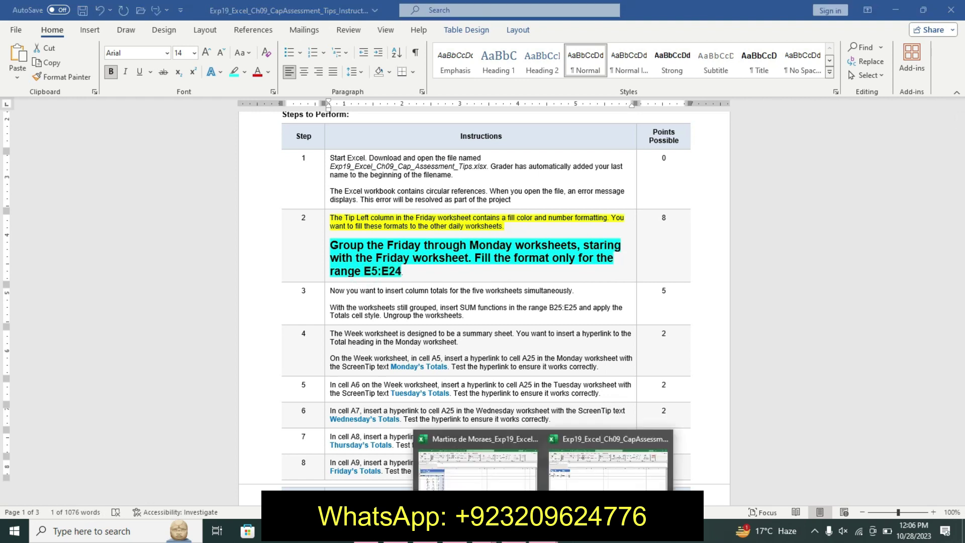
pyautogui.click(501, 473)
# Select E5:E24 via the Name Box and fill Formats only across the grouped worksheets
pyautogui.click(31, 112)
pyautogui.press('BackSpace')
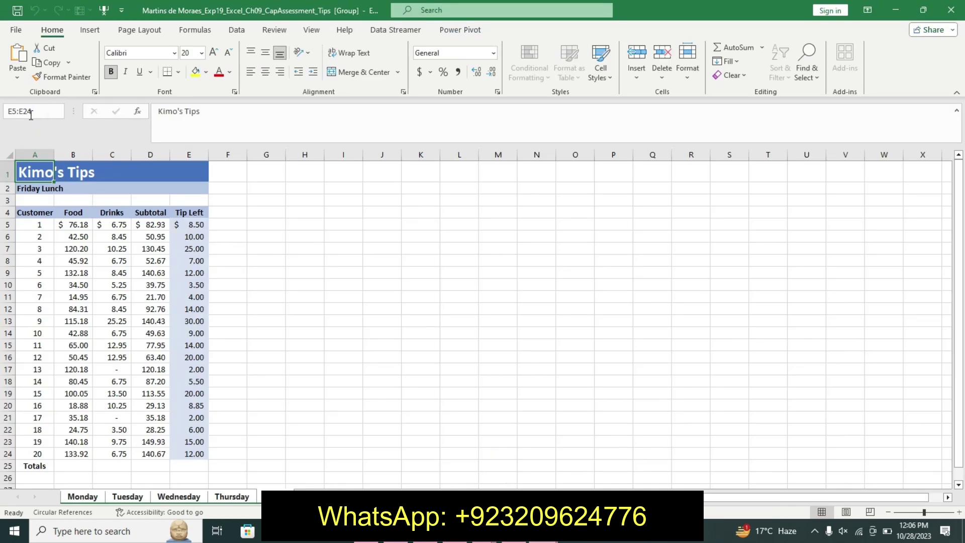
pyautogui.press('Return')
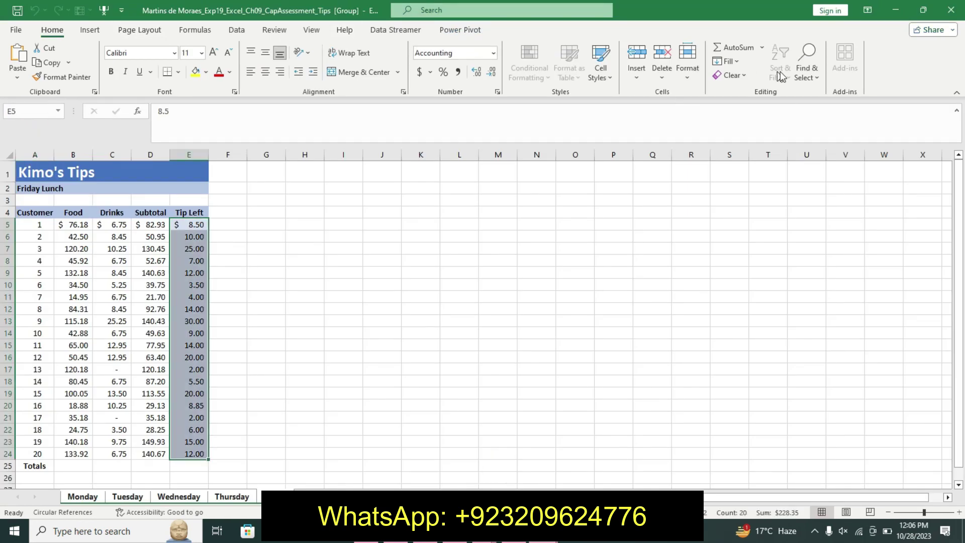
pyautogui.click(726, 61)
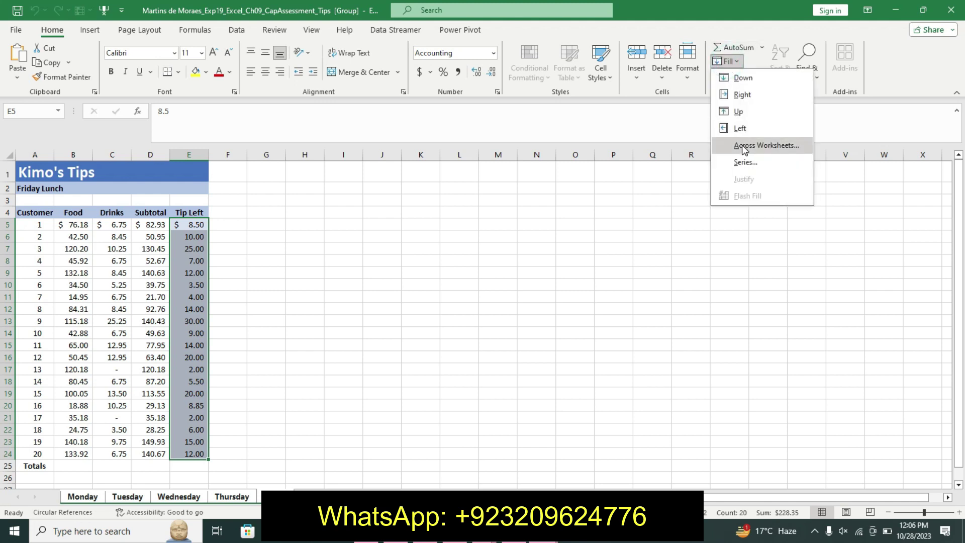
pyautogui.click(745, 146)
pyautogui.click(673, 322)
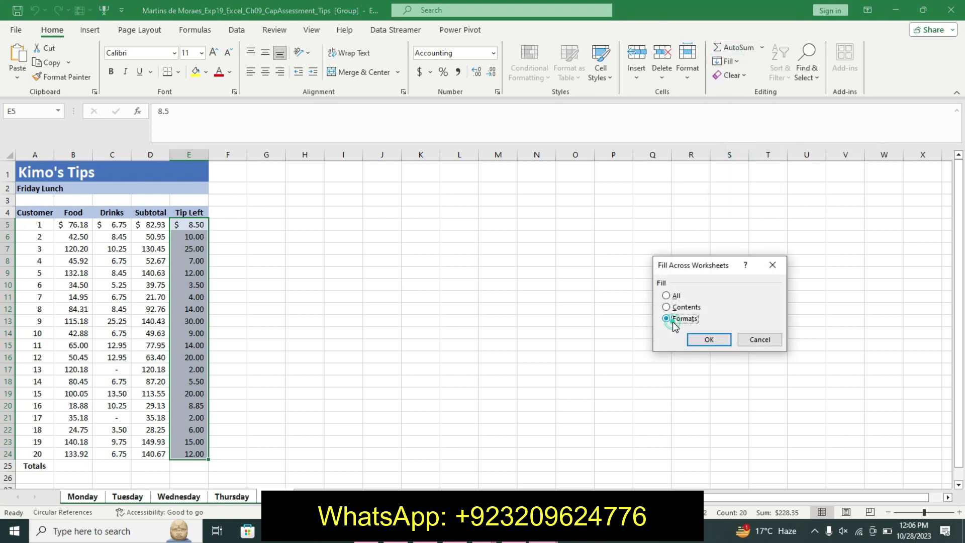
pyautogui.click(700, 339)
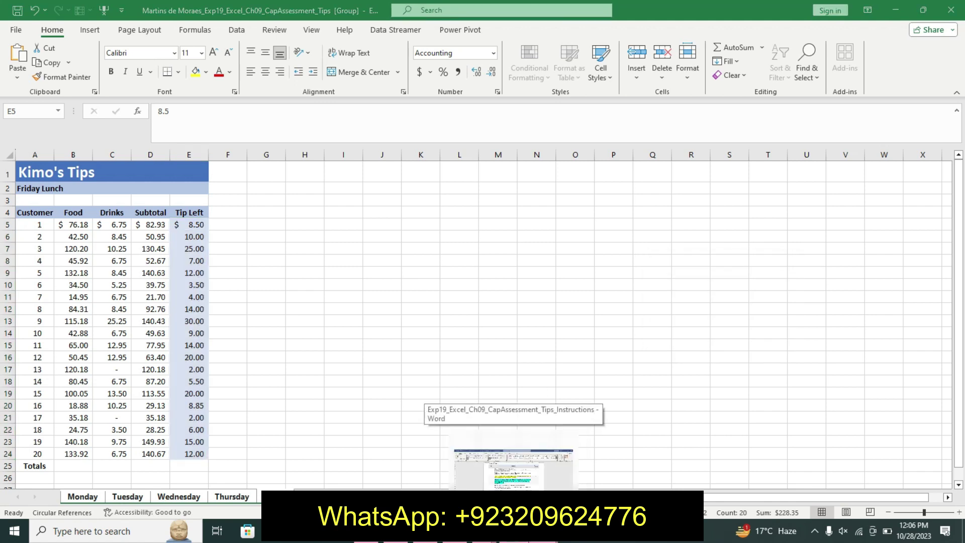
pyautogui.click(515, 452)
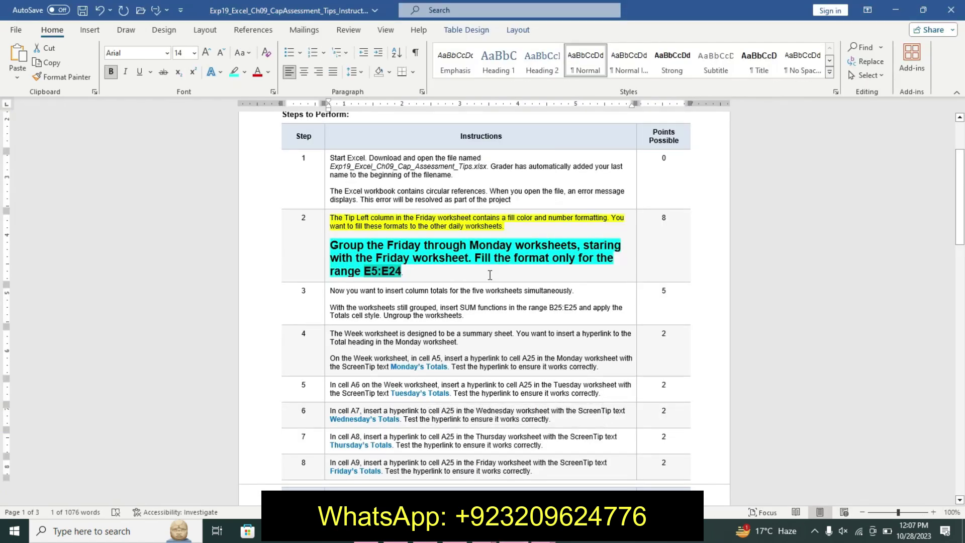
# Undo Step 2's formatting and highlight Step 3's first line yellow
pyautogui.hotkey('ctrl', 'z')
pyautogui.hotkey('ctrl', 'z')
pyautogui.hotkey('ctrl', 'z')
pyautogui.hotkey('ctrl', 'z')
pyautogui.hotkey('ctrl', 'z')
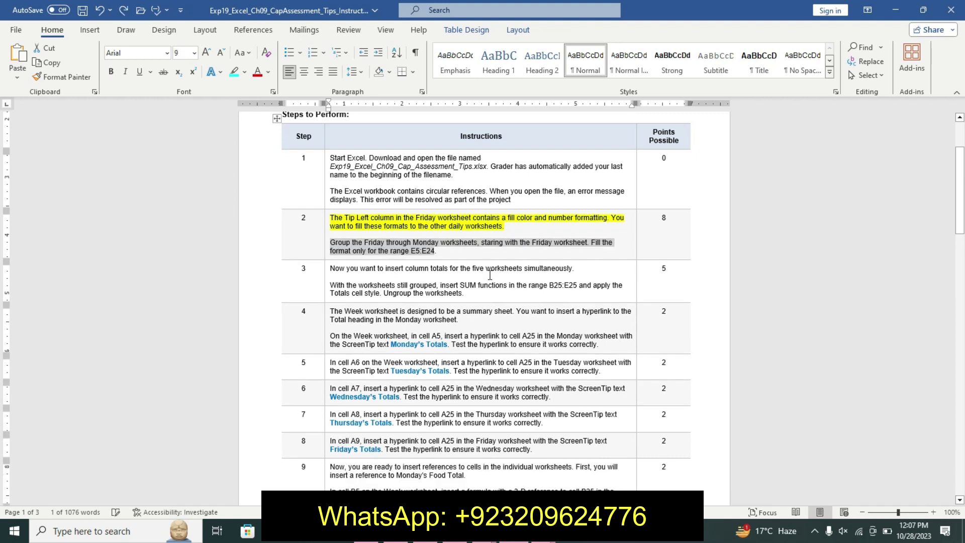
pyautogui.hotkey('ctrl', 'z')
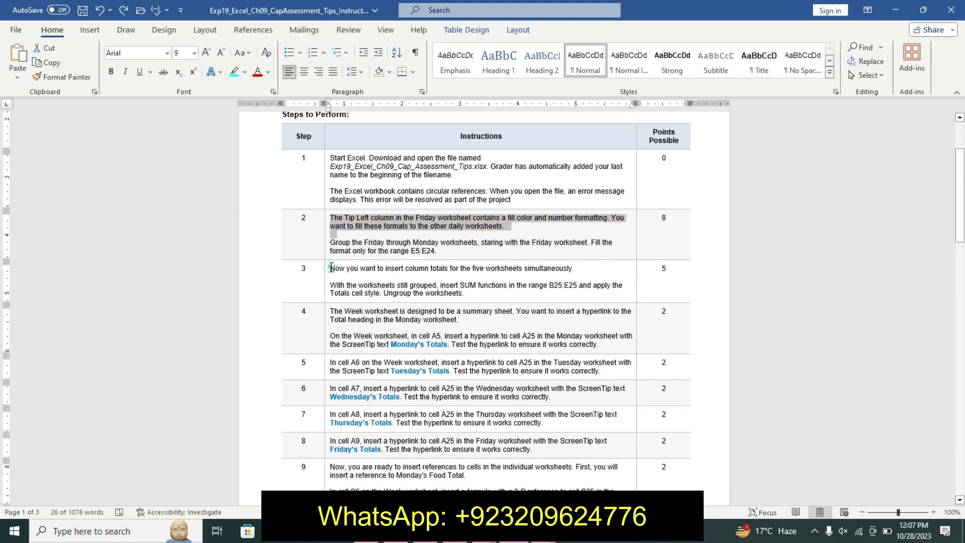
pyautogui.moveTo(331, 268); pyautogui.dragTo(355, 276)
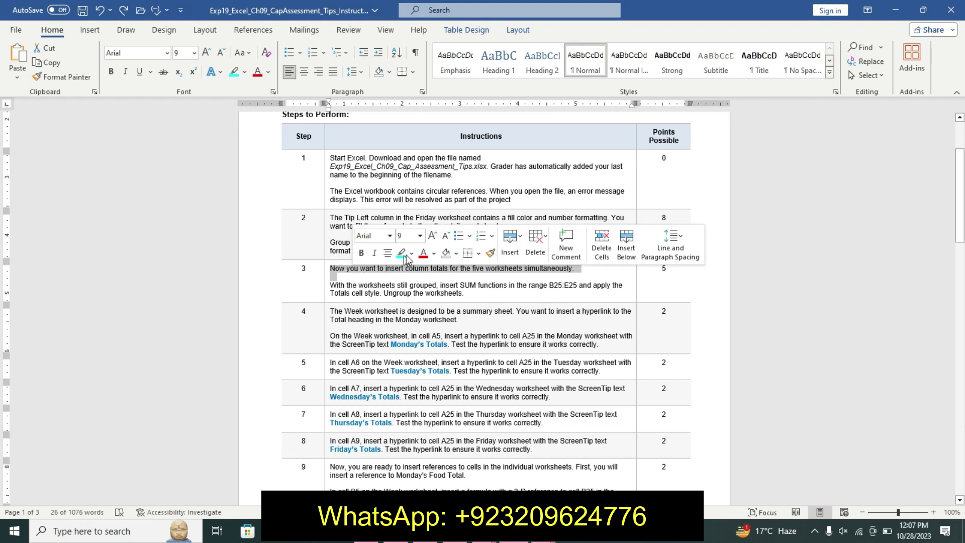
pyautogui.click(412, 253)
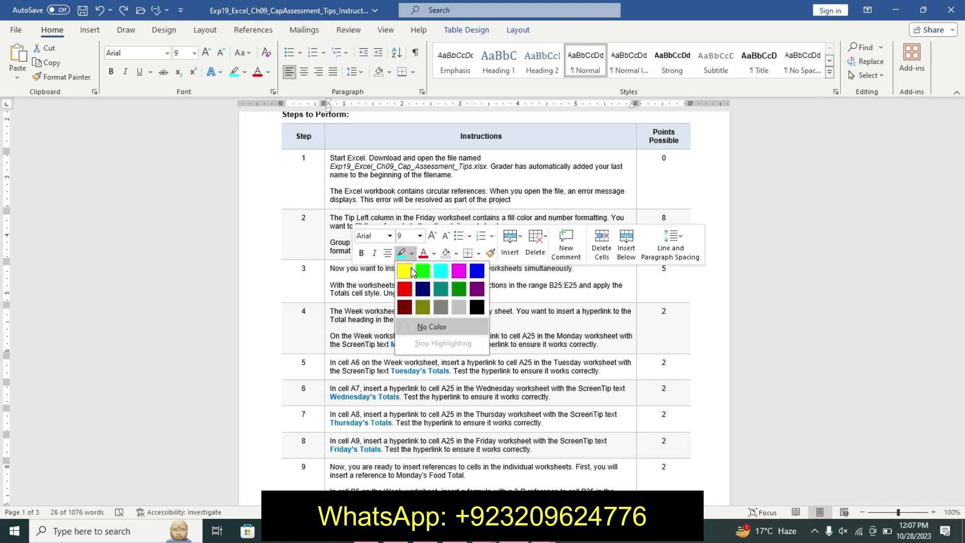
pyautogui.click(410, 264)
# Make Step 3's SUM-functions paragraph 12 pt, bold, turquoise-highlighted, then select B25:E25
pyautogui.moveTo(330, 285); pyautogui.dragTo(465, 293)
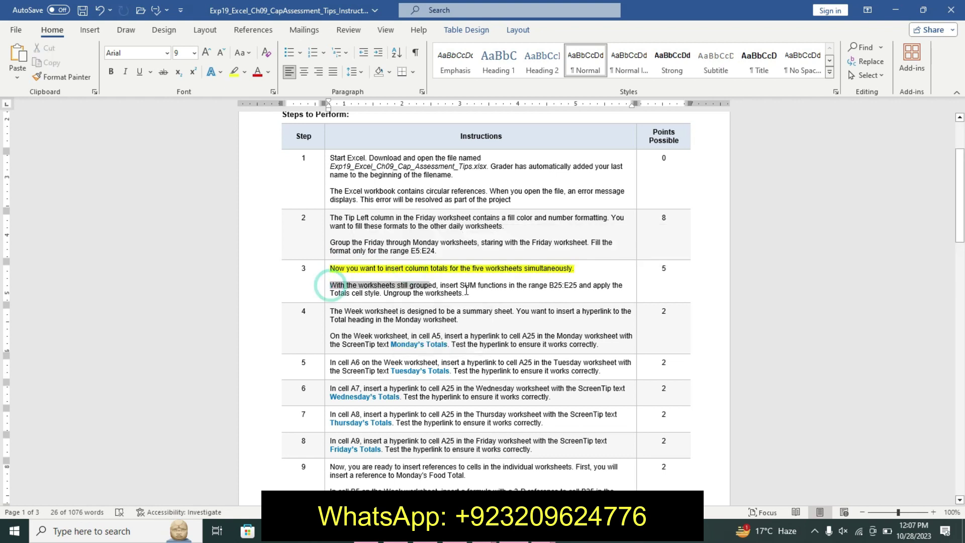
pyautogui.click(533, 252)
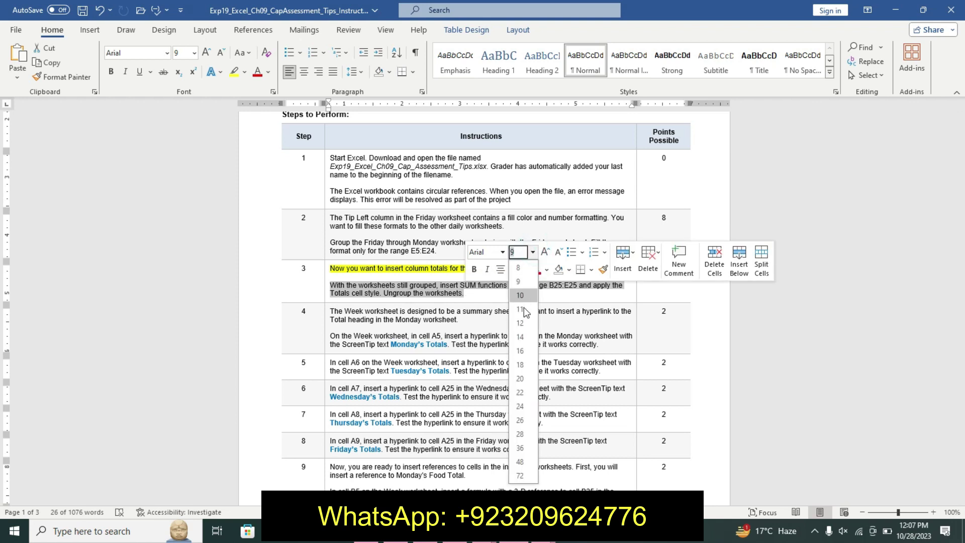
pyautogui.click(521, 318)
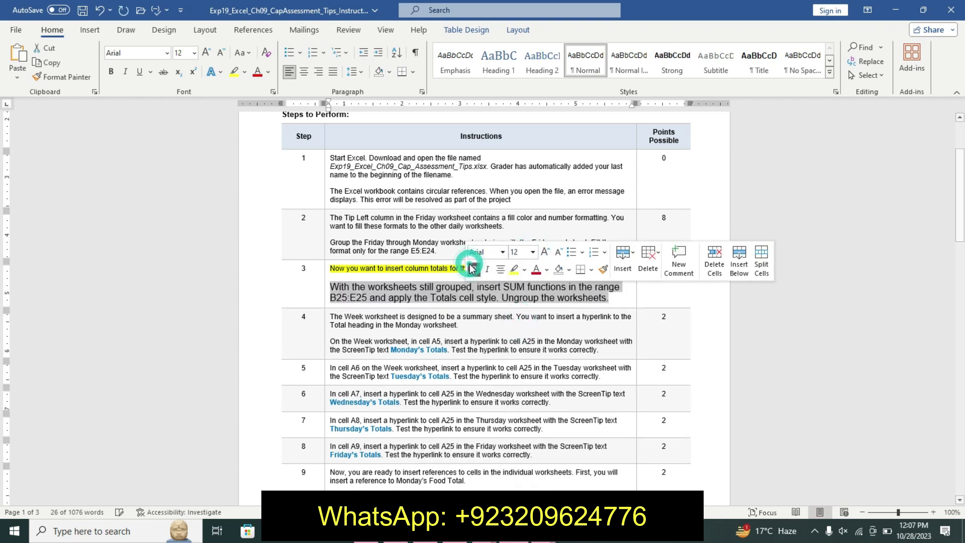
pyautogui.click(474, 269)
pyautogui.click(524, 270)
pyautogui.click(554, 285)
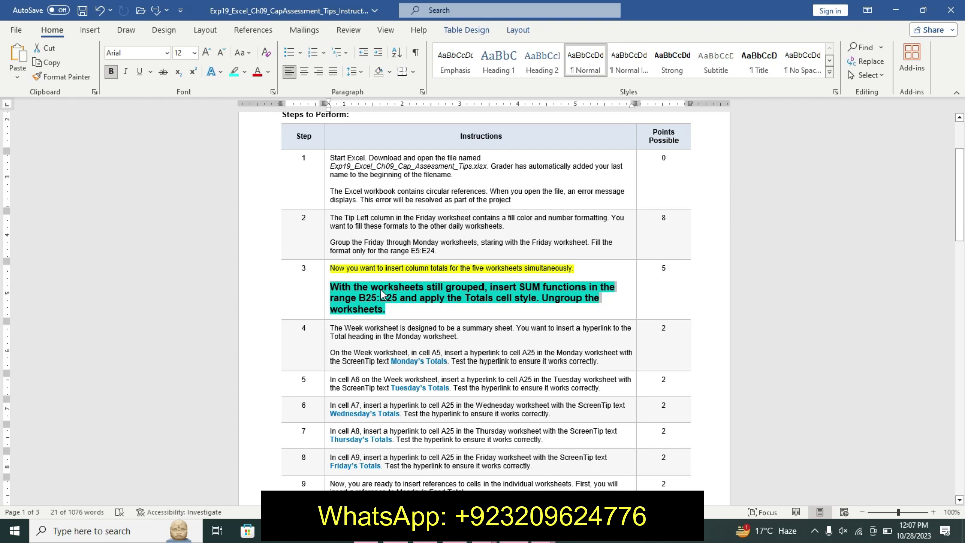
pyautogui.click(381, 291)
pyautogui.moveTo(360, 297); pyautogui.dragTo(402, 298)
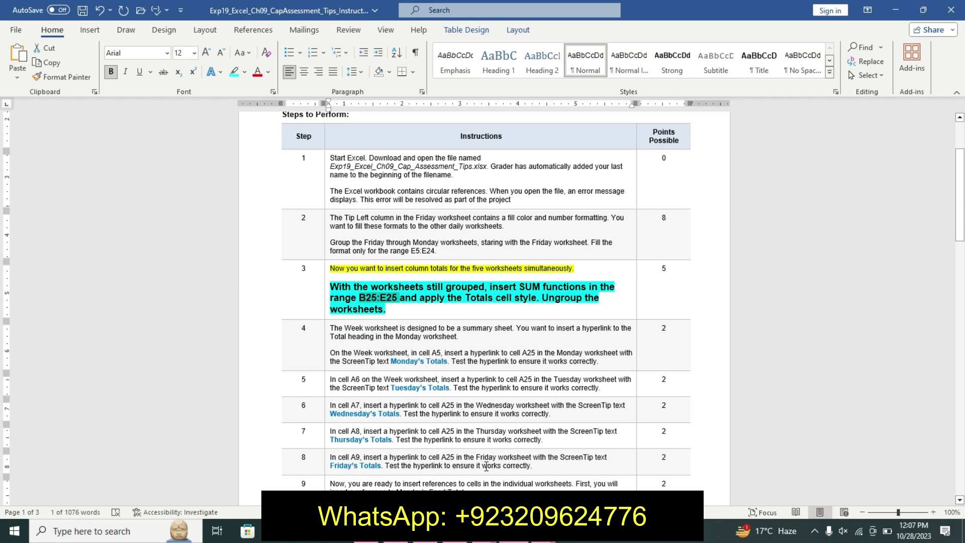
pyautogui.moveTo(247, 531)
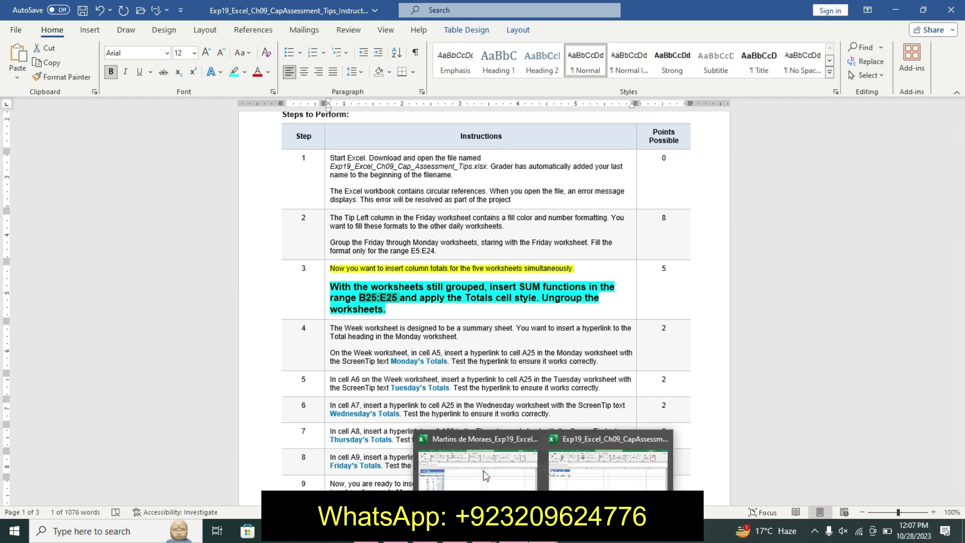
# In Kimo's Tips, insert SUM totals in B25:E25 across all grouped sheets
pyautogui.click(486, 476)
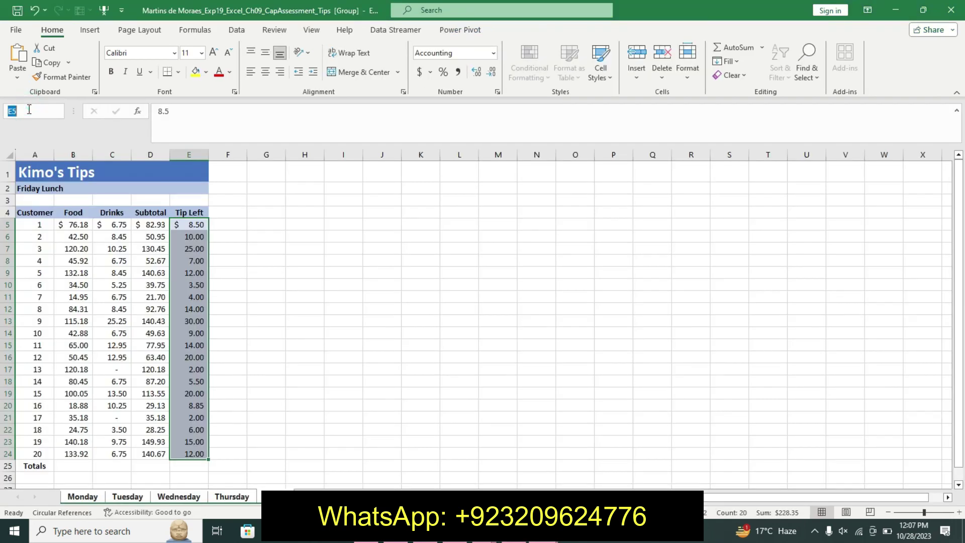
pyautogui.write('B25:E25')
pyautogui.press('Return')
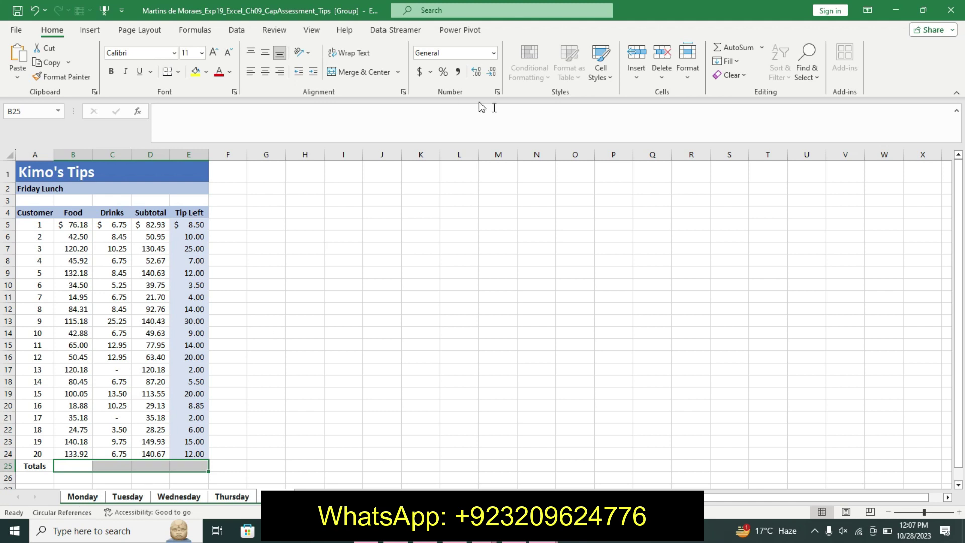
pyautogui.click(729, 50)
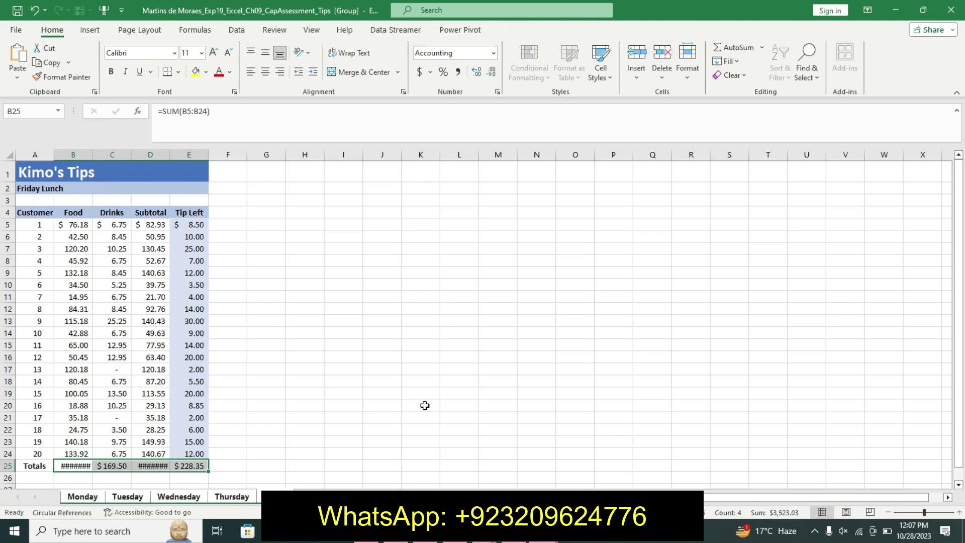
# Ungroup the worksheets and return to the Word instructions
pyautogui.hotkey('alt', 'Tab')
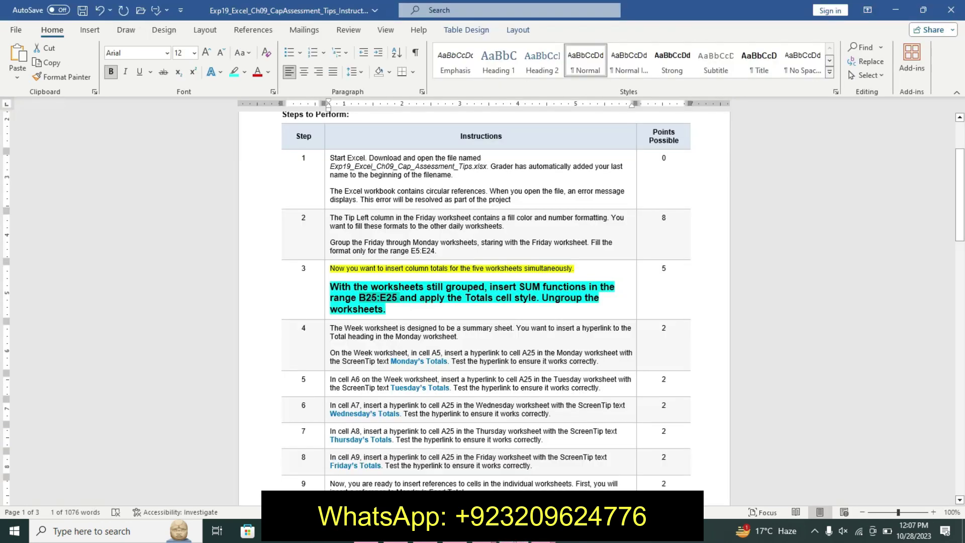
pyautogui.moveTo(247, 531)
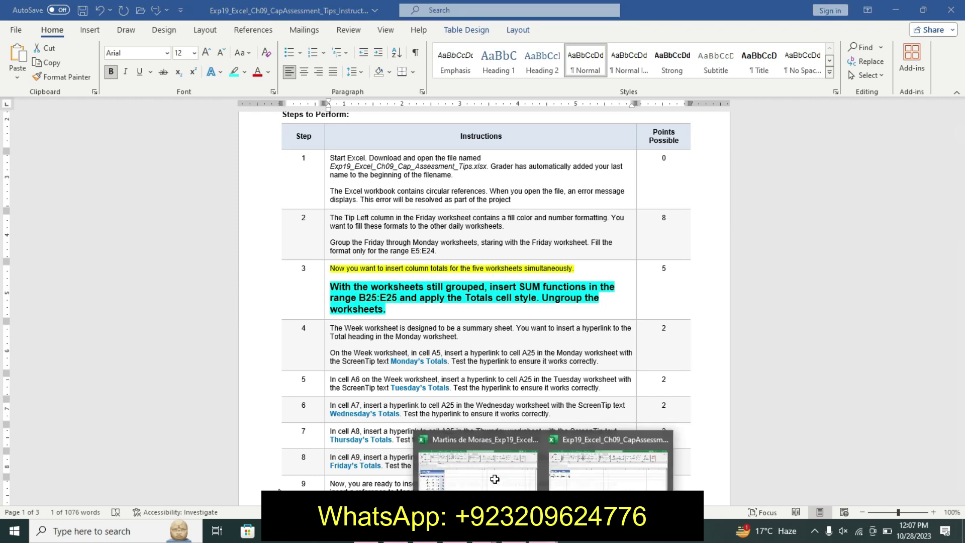
pyautogui.click(495, 479)
pyautogui.rightClick(281, 497)
pyautogui.click(301, 484)
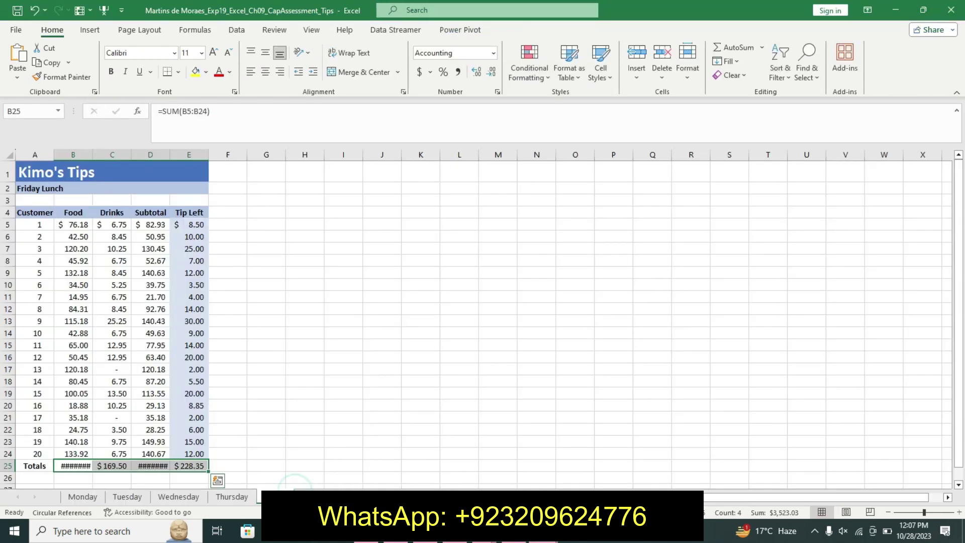
pyautogui.hotkey('alt', 'Tab')
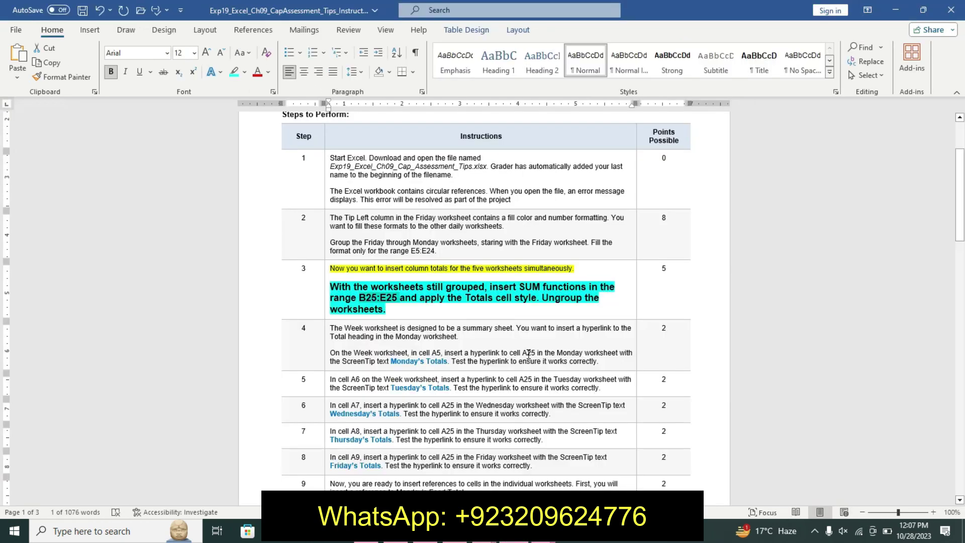
# Undo Step 3's formatting and highlight Step 4's intro paragraph yellow
pyautogui.hotkey('ctrl', 'z')
pyautogui.hotkey('ctrl', 'z')
pyautogui.hotkey('ctrl', 'z')
pyautogui.hotkey('ctrl', 'z')
pyautogui.hotkey('ctrl', 'z')
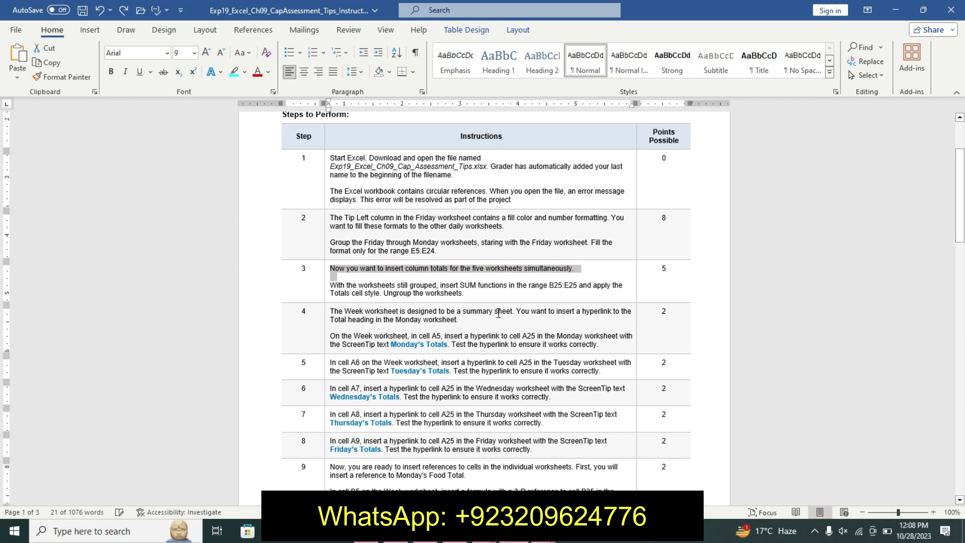
pyautogui.moveTo(960, 234); pyautogui.dragTo(960, 243)
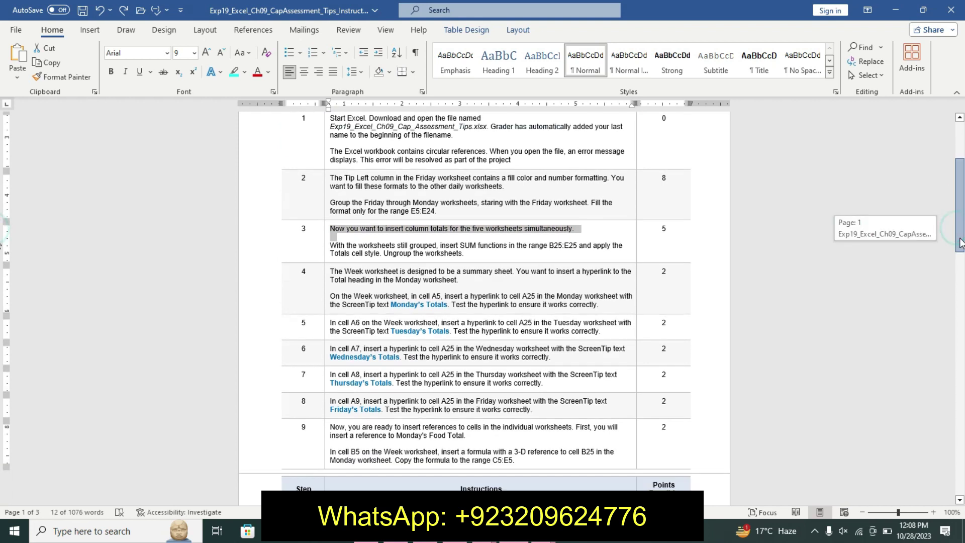
pyautogui.moveTo(336, 273); pyautogui.dragTo(453, 280)
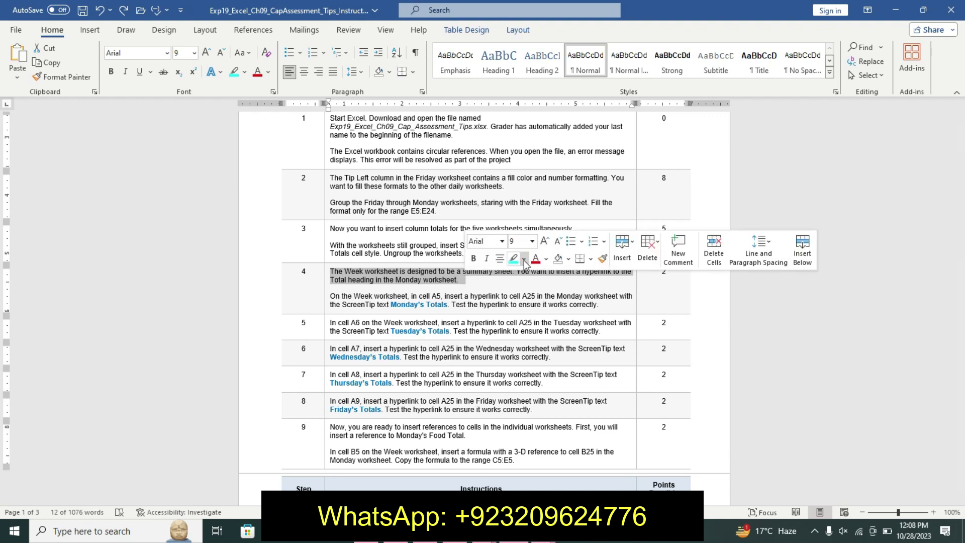
pyautogui.click(523, 258)
pyautogui.click(524, 274)
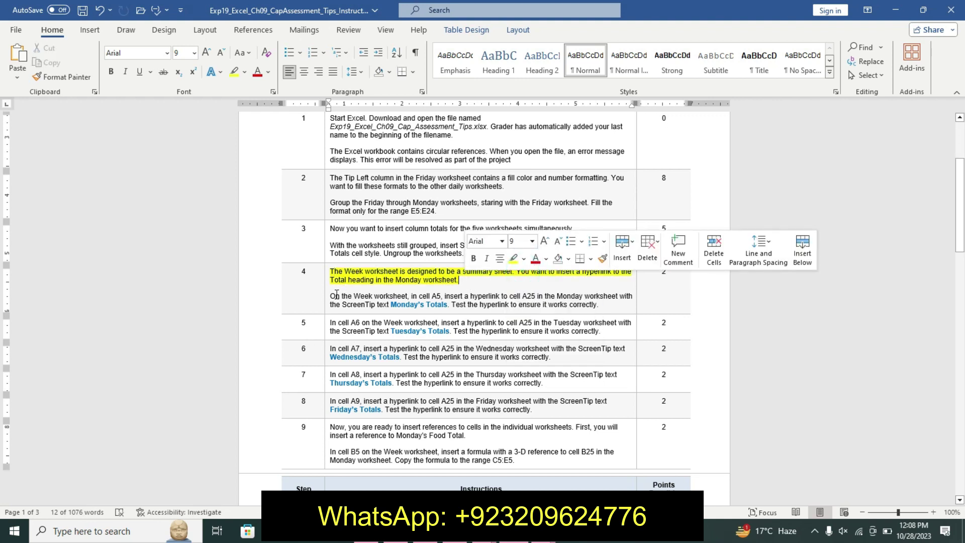
# Make Step 4's Week-sheet hyperlink instruction 16 pt bold with turquoise highlighting
pyautogui.moveTo(331, 295); pyautogui.dragTo(631, 305)
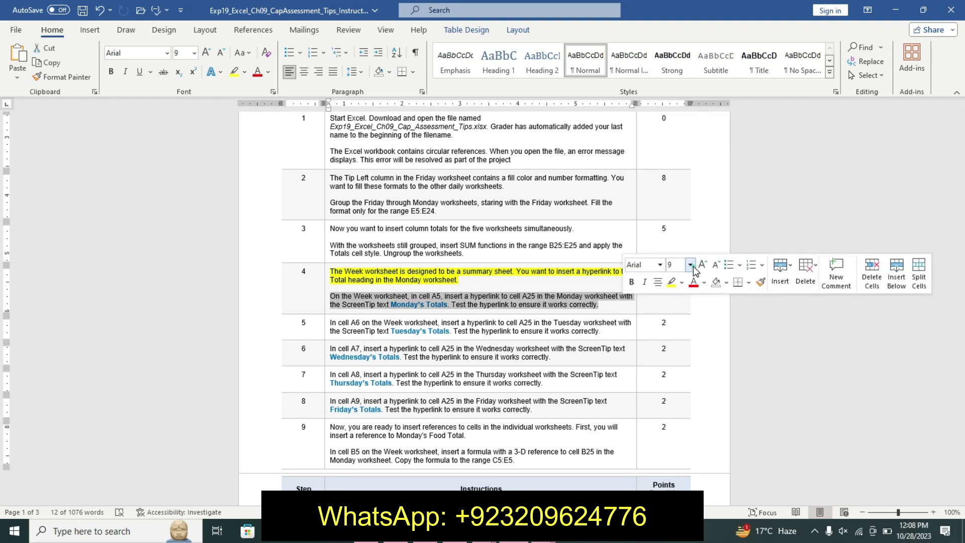
pyautogui.click(690, 265)
pyautogui.click(677, 363)
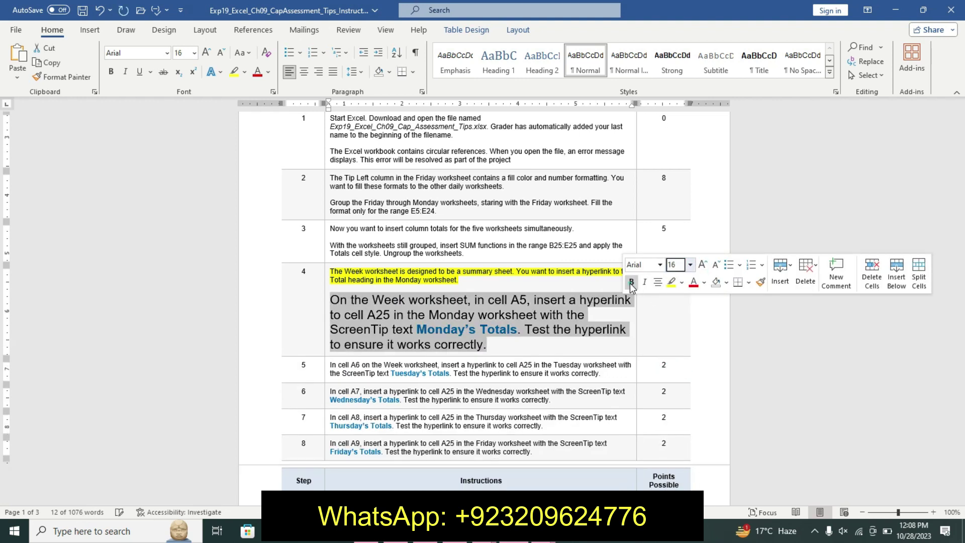
pyautogui.click(632, 282)
pyautogui.click(682, 282)
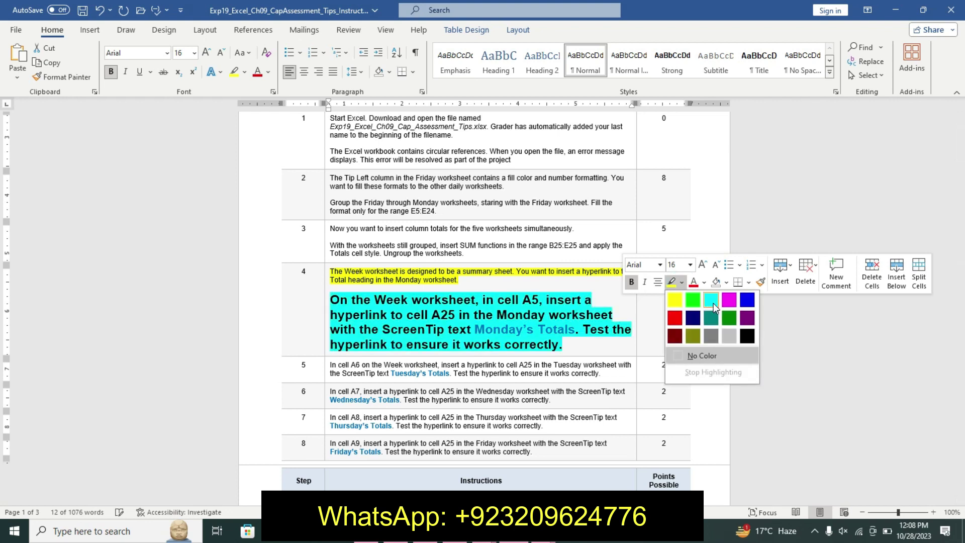
pyautogui.click(713, 303)
pyautogui.press('Right')
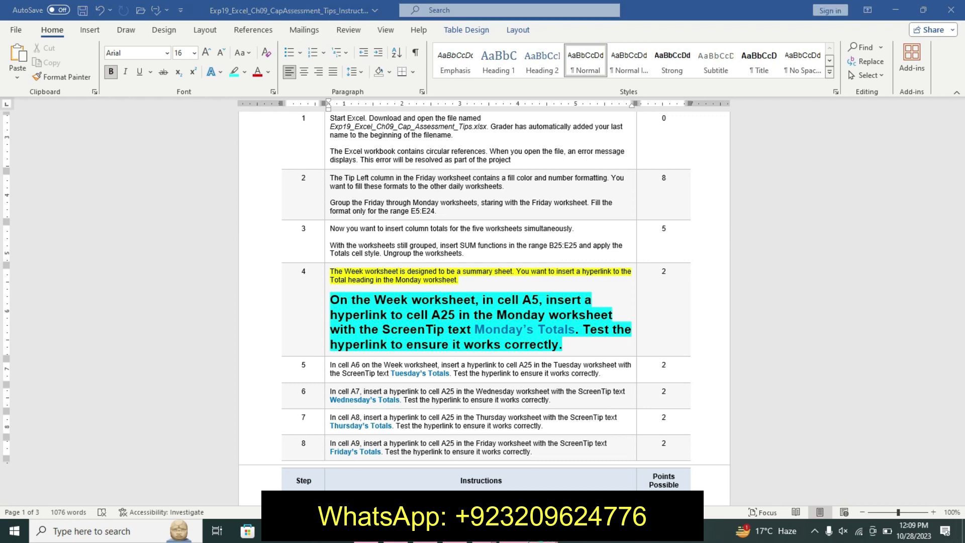
# On the Week sheet select Monday in A5, checking Word's ScreenTip text 'Monday's Totals'
pyautogui.moveTo(247, 531)
pyautogui.click(478, 462)
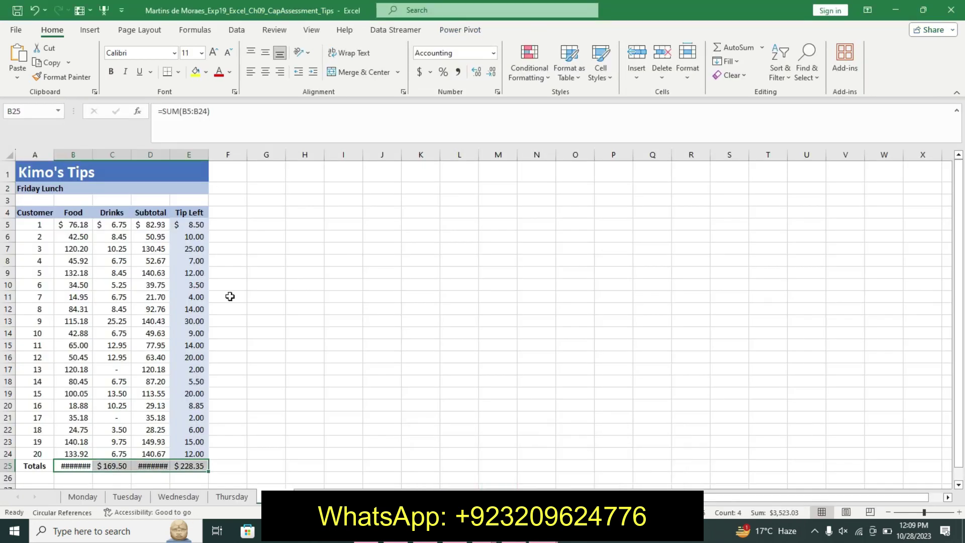
pyautogui.click(279, 496)
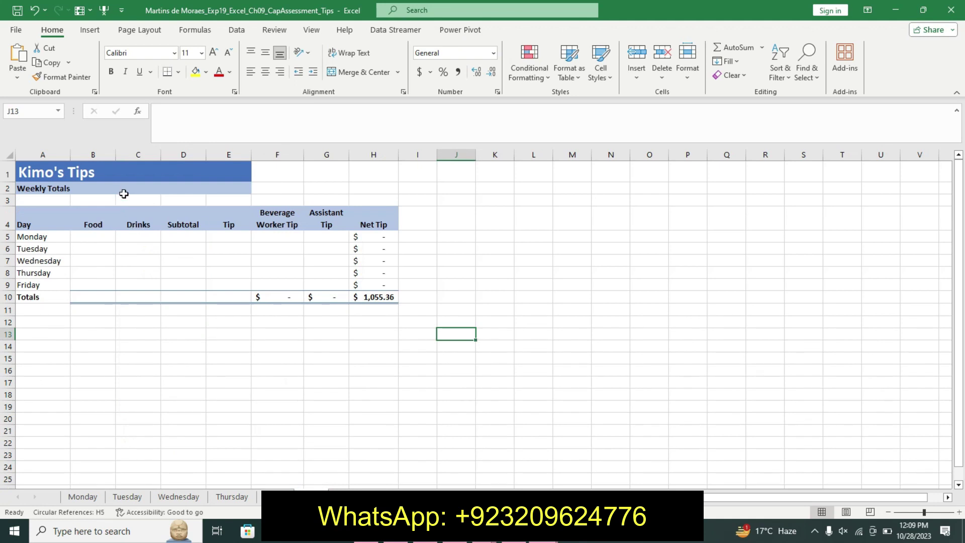
pyautogui.click(59, 238)
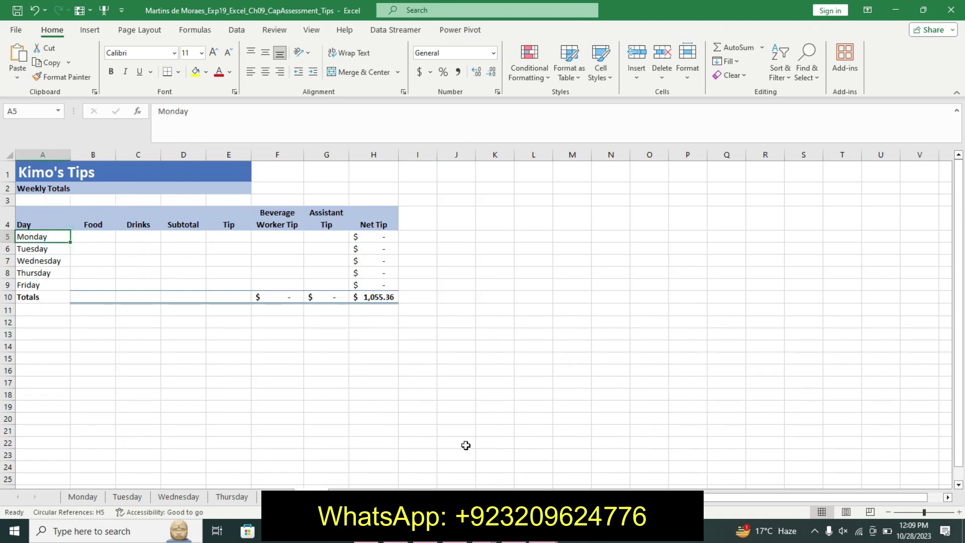
pyautogui.click(493, 531)
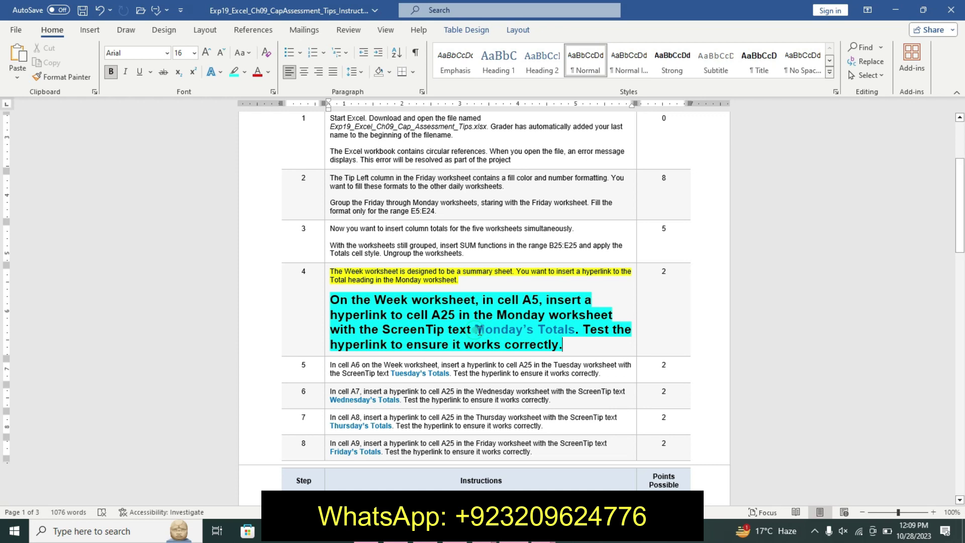
pyautogui.moveTo(478, 331); pyautogui.dragTo(578, 332)
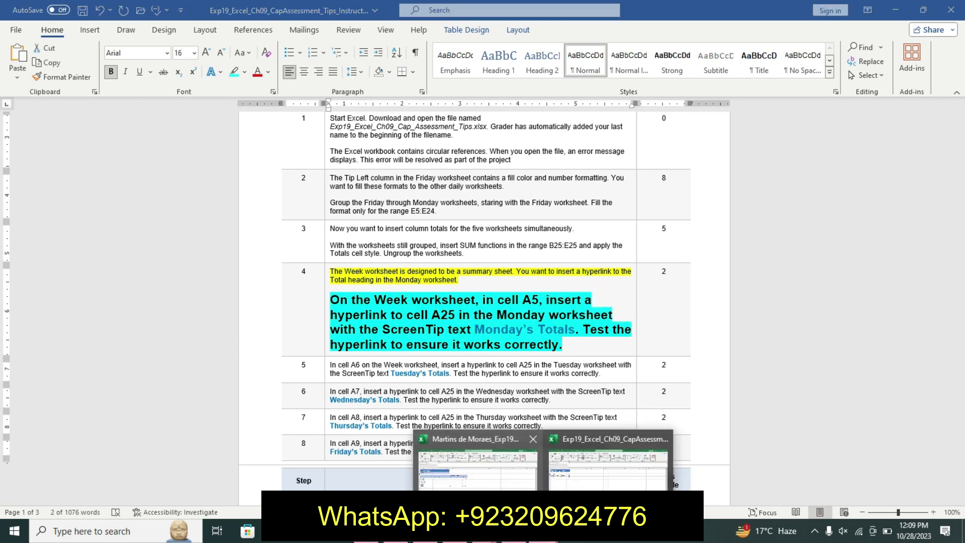
pyautogui.click(478, 463)
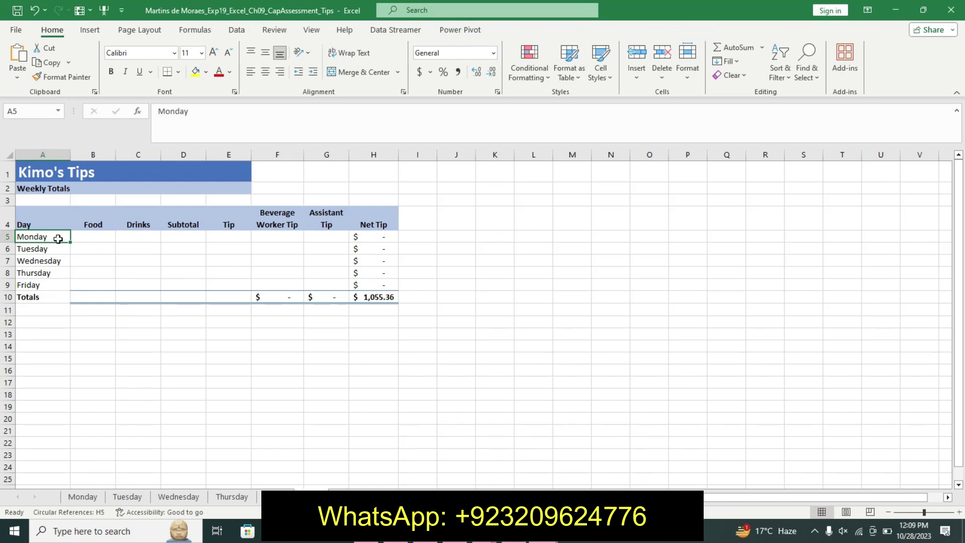
# Start a hyperlink on cell A5 pointing to a place in this workbook
pyautogui.rightClick(59, 239)
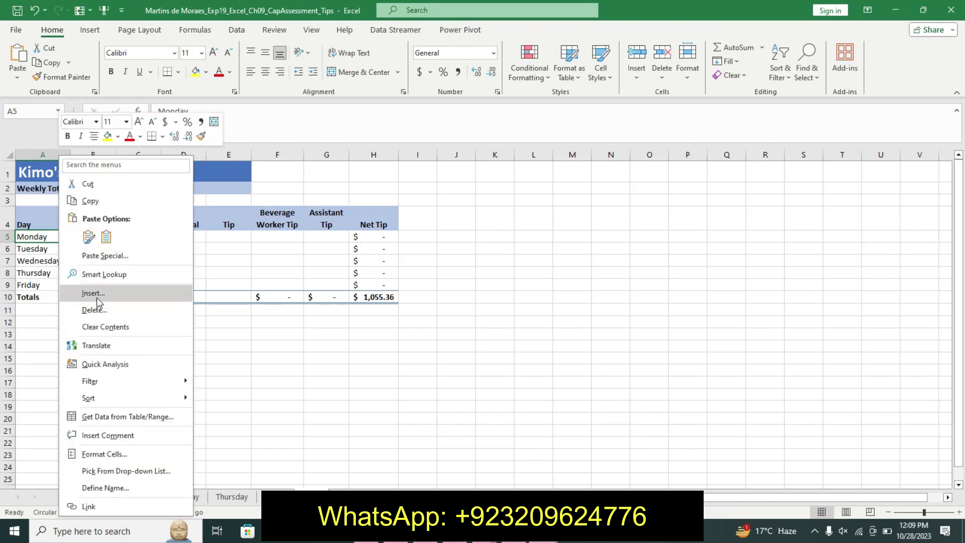
pyautogui.click(93, 294)
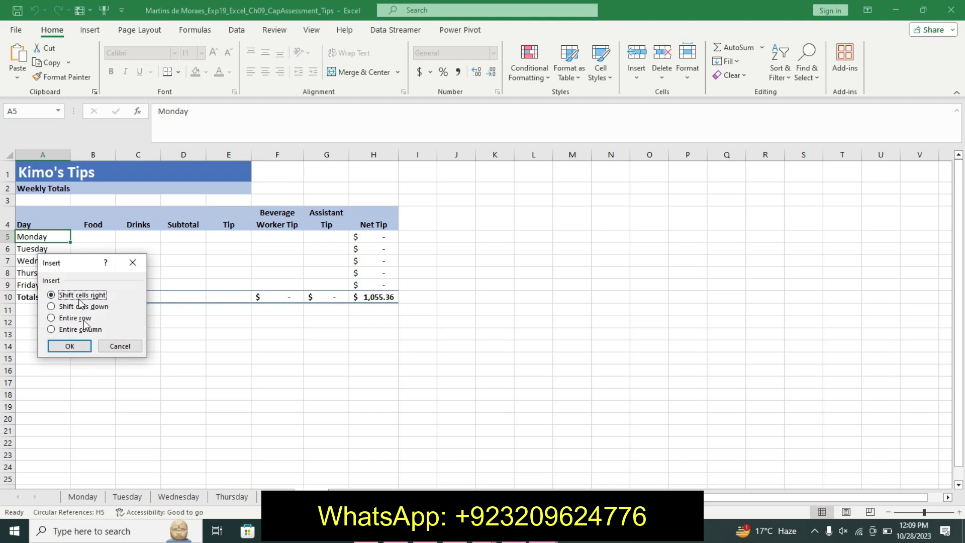
pyautogui.click(133, 262)
pyautogui.rightClick(58, 236)
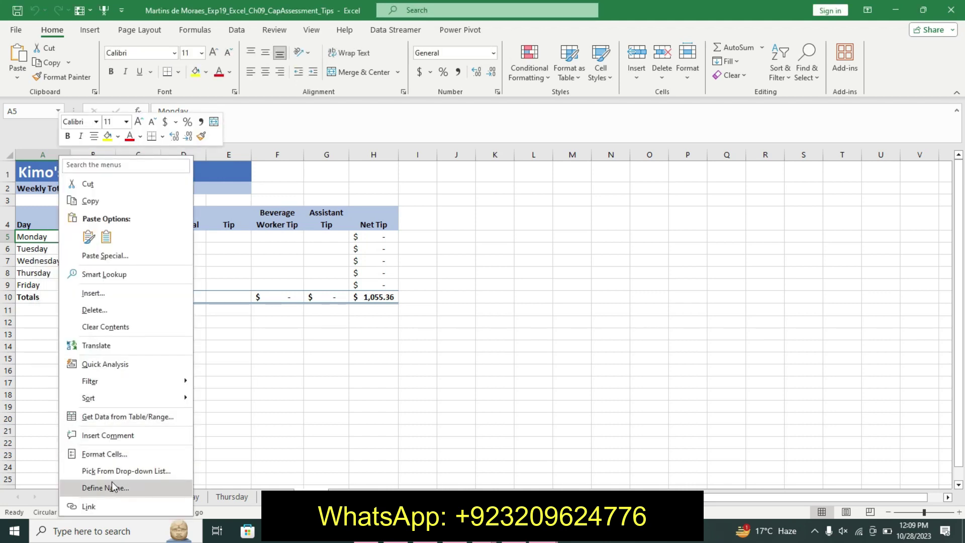
pyautogui.click(110, 505)
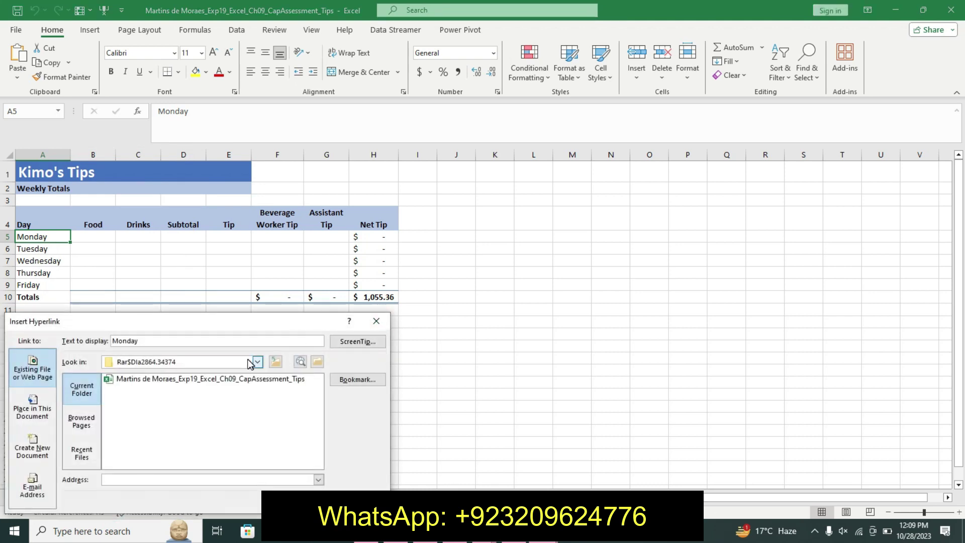
pyautogui.click(33, 406)
pyautogui.click(103, 370)
pyautogui.press('BackSpace')
pyautogui.write('B25')
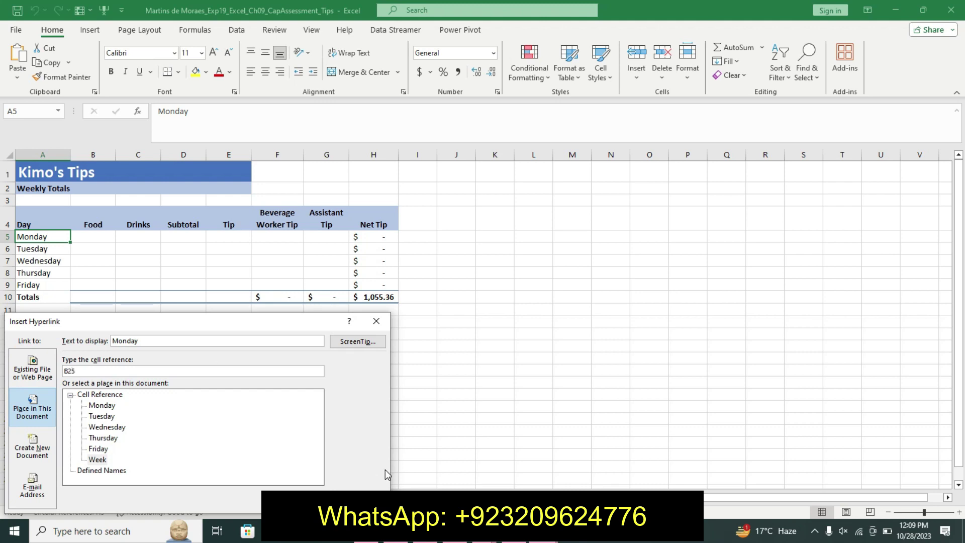
# Target the Monday sheet and add the ScreenTip 'Monday's Totals' to complete the link
pyautogui.click(508, 541)
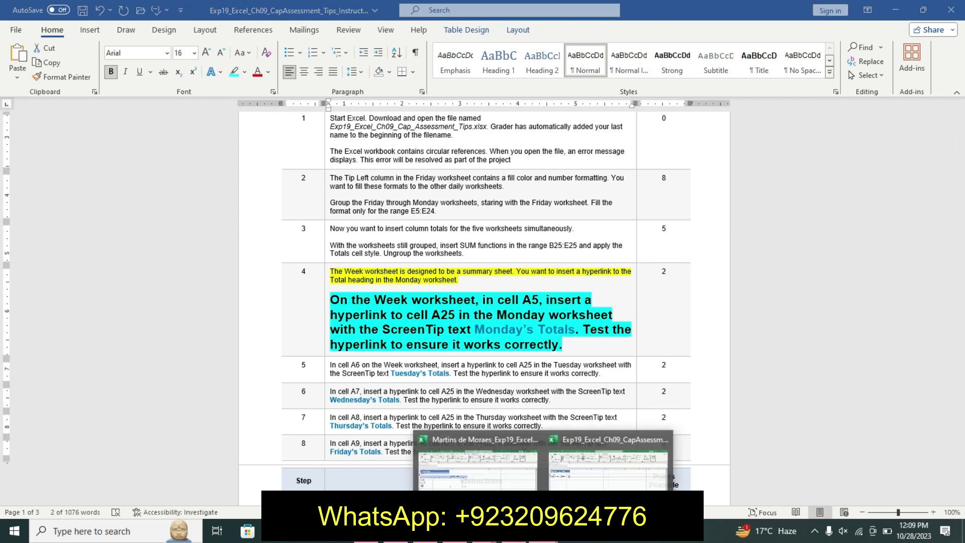
pyautogui.click(533, 471)
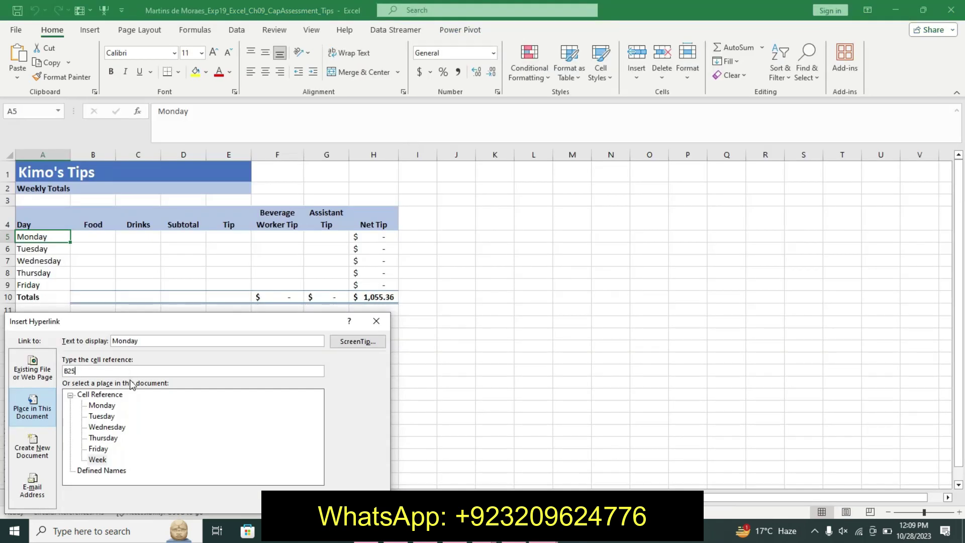
pyautogui.click(102, 405)
pyautogui.click(341, 346)
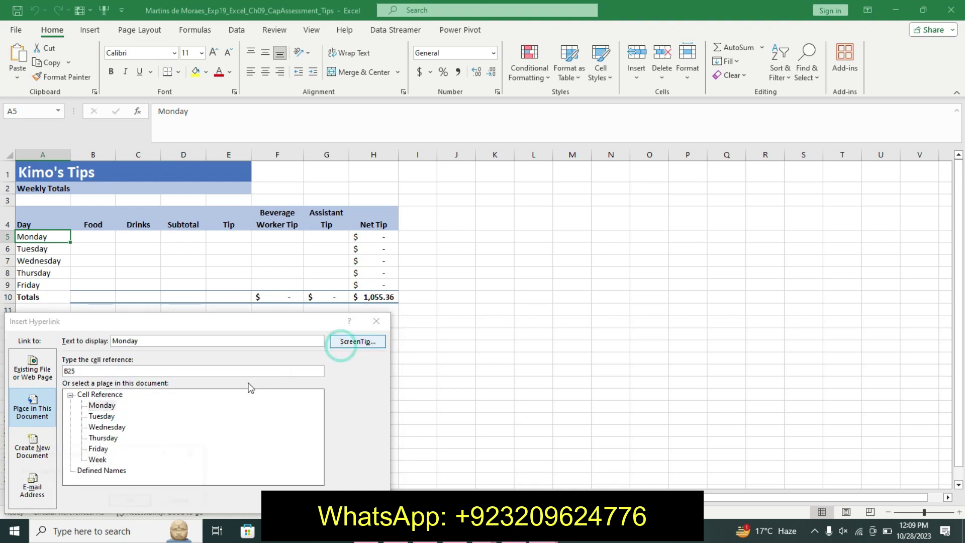
pyautogui.write("Monday's Totals")
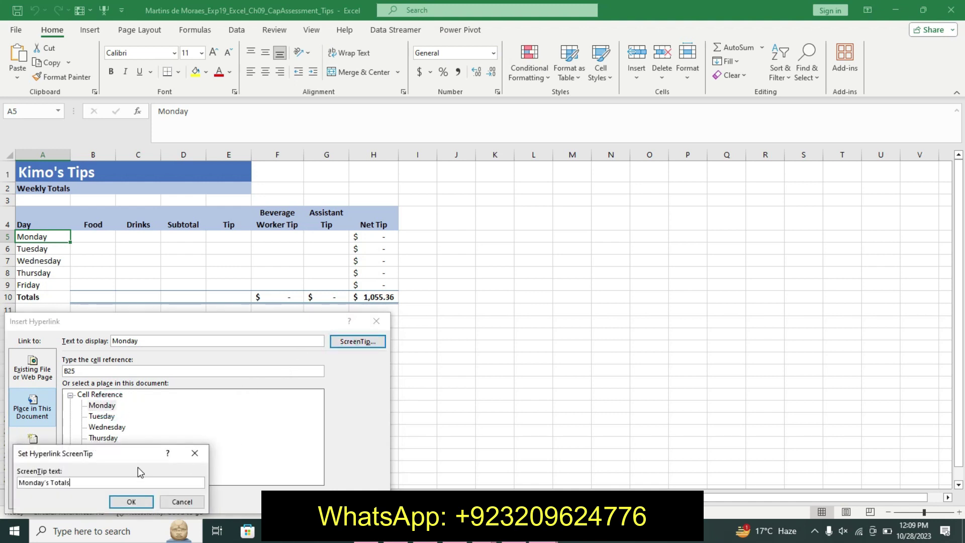
pyautogui.click(130, 502)
pyautogui.click(316, 502)
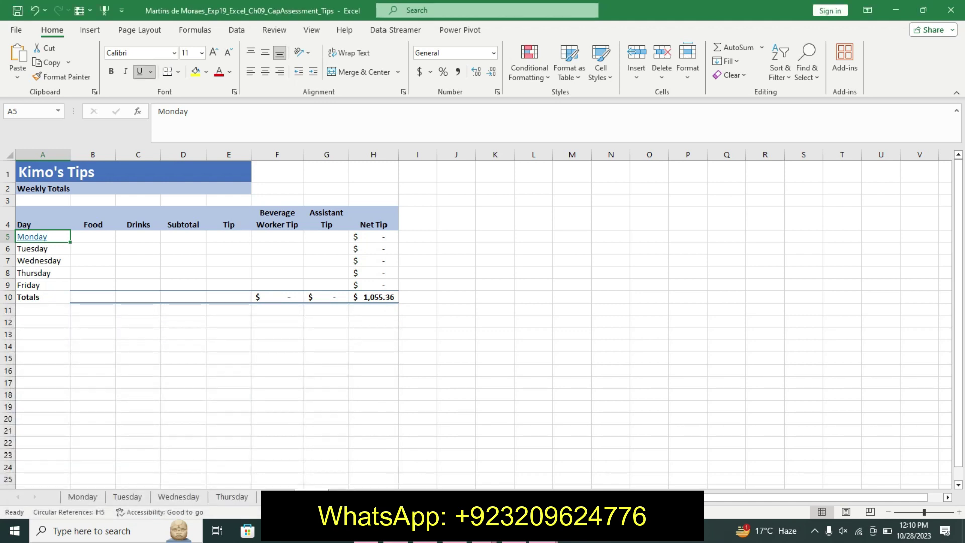
# Back in Word, undo Step 4's enlarged, bold, highlighted formatting
pyautogui.hotkey('alt', 'Tab')
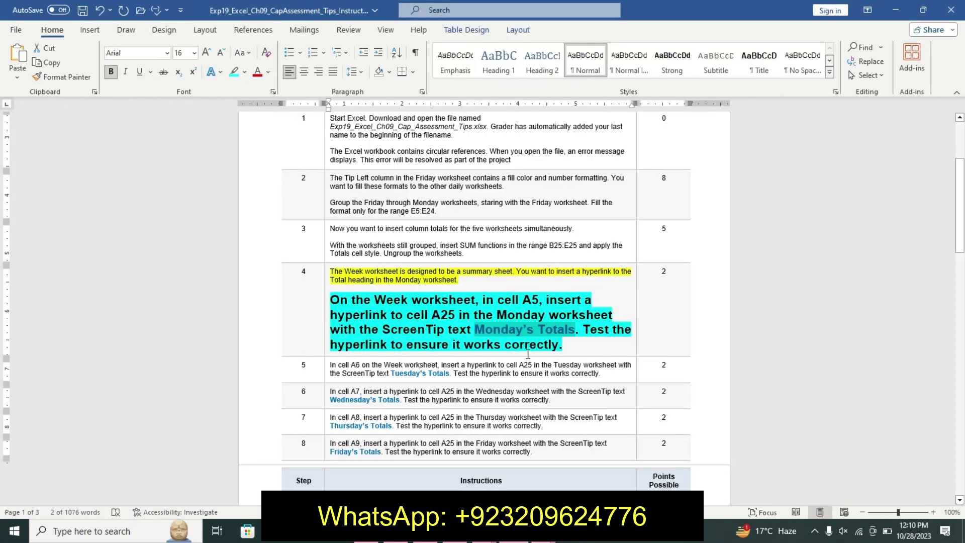
pyautogui.hotkey('ctrl', 'z')
pyautogui.hotkey('ctrl', 'z')
pyautogui.hotkey('ctrl', 'z')
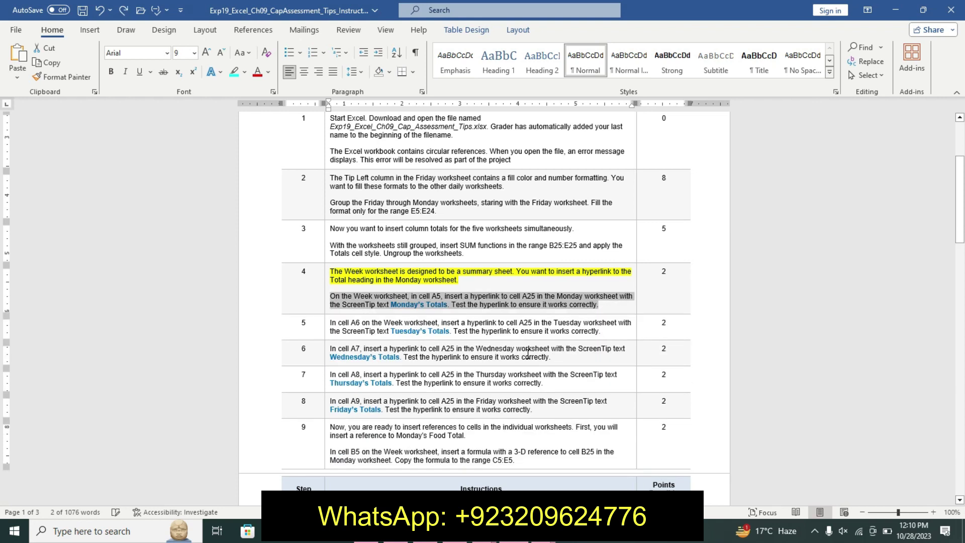
pyautogui.hotkey('ctrl', 'z')
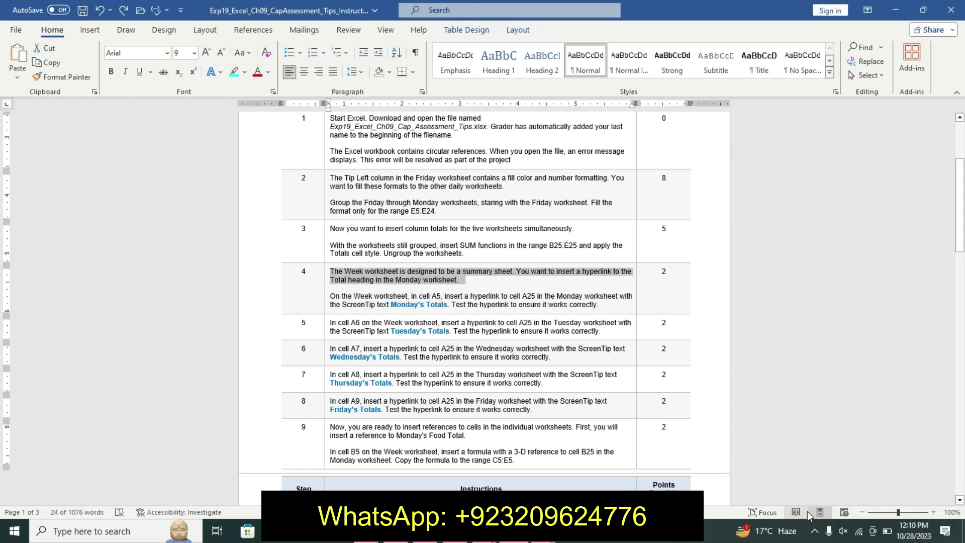
# Enlarge the font of Step 5's A6 instruction paragraph
pyautogui.click(325, 331)
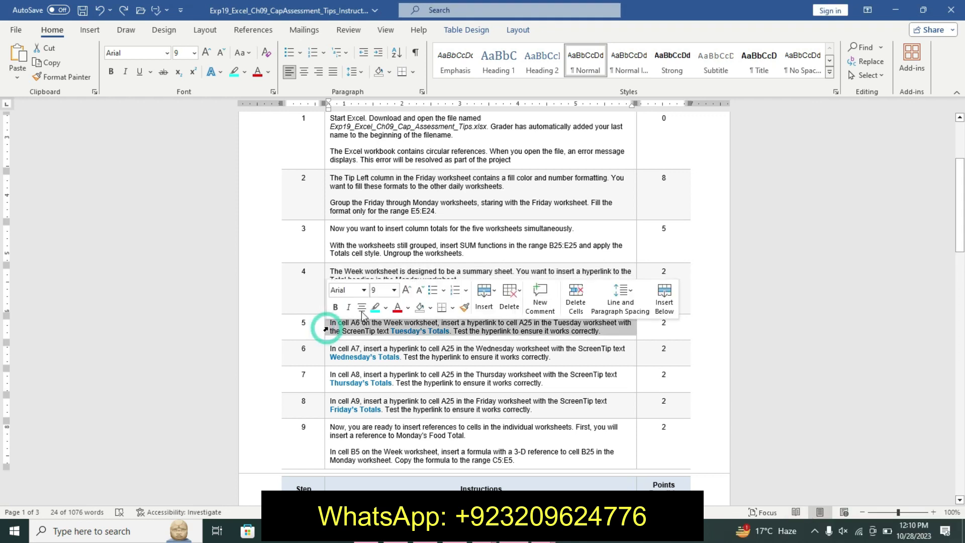
pyautogui.click(395, 290)
pyautogui.click(395, 291)
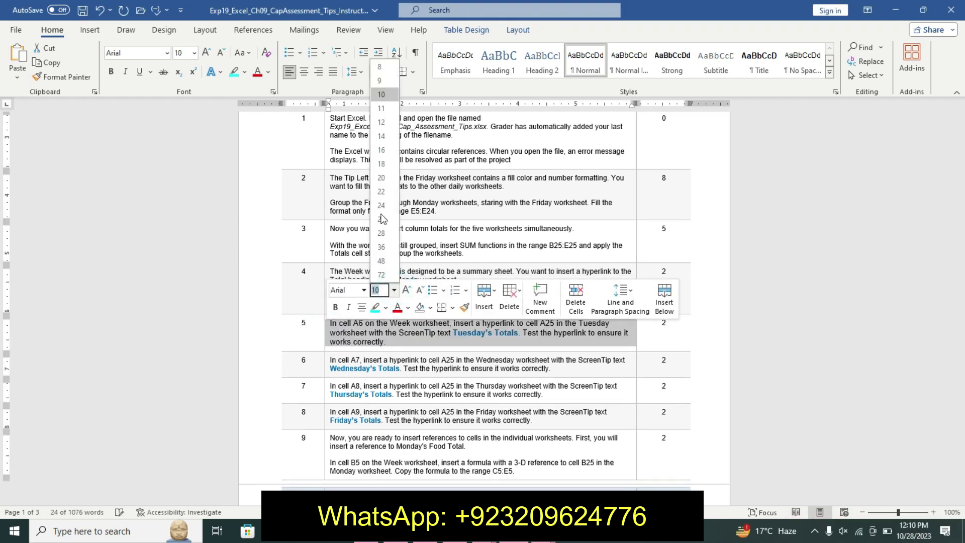
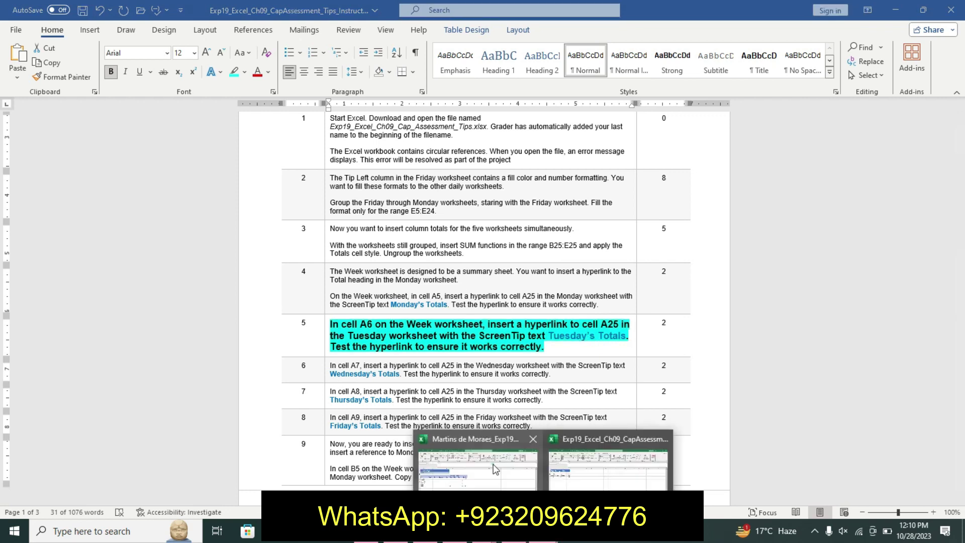
# Start a hyperlink from cell A6 to cell B25 of the Tuesday sheet
pyautogui.click(478, 465)
pyautogui.click(50, 246)
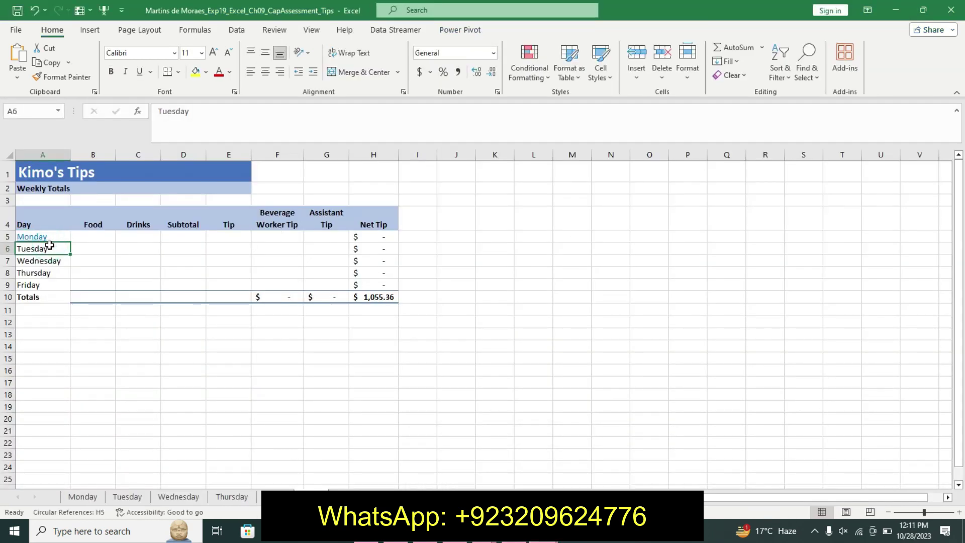
pyautogui.rightClick(50, 246)
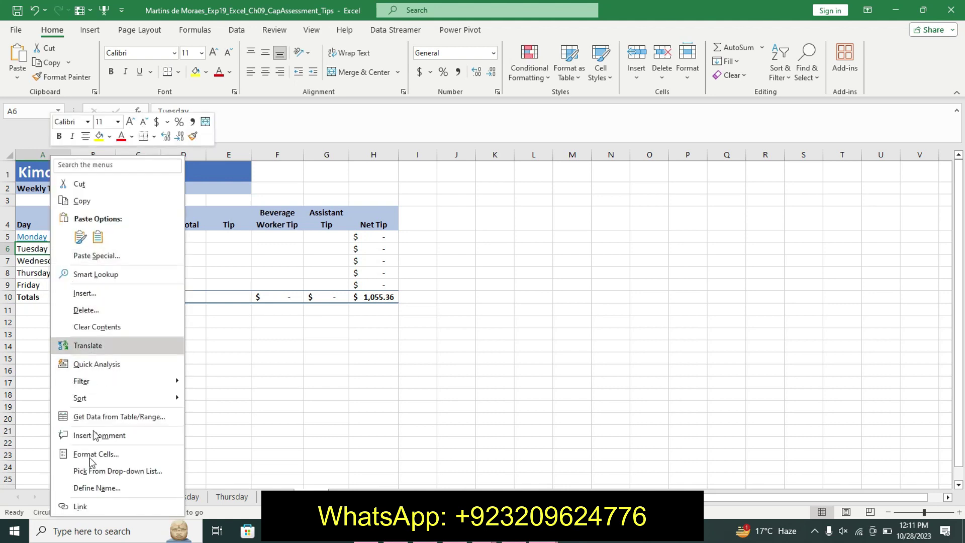
pyautogui.click(90, 504)
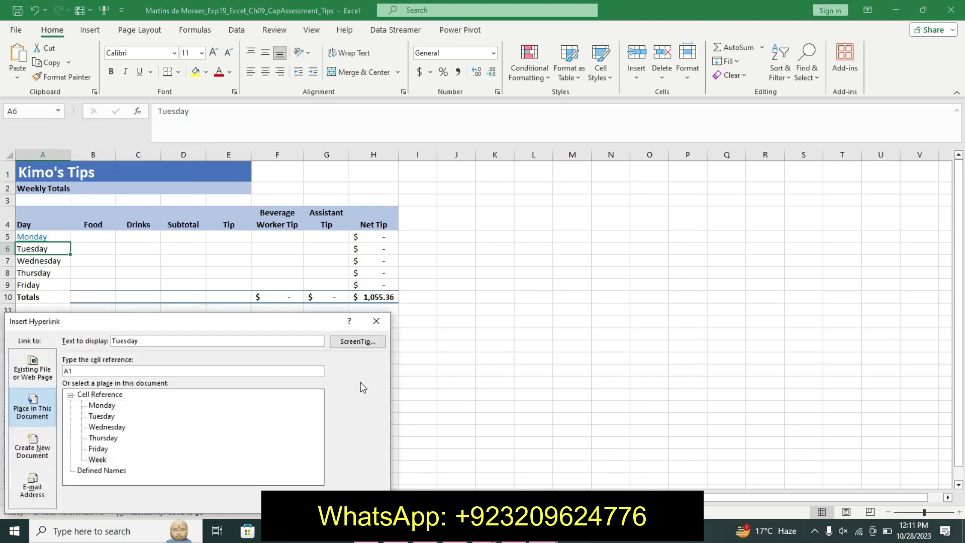
pyautogui.click(112, 371)
pyautogui.click(102, 416)
pyautogui.click(83, 372)
pyautogui.write('5')
# Enter a ScreenTip, then check the instructions for the exact 'Tuesday's Totals' wording
pyautogui.click(357, 341)
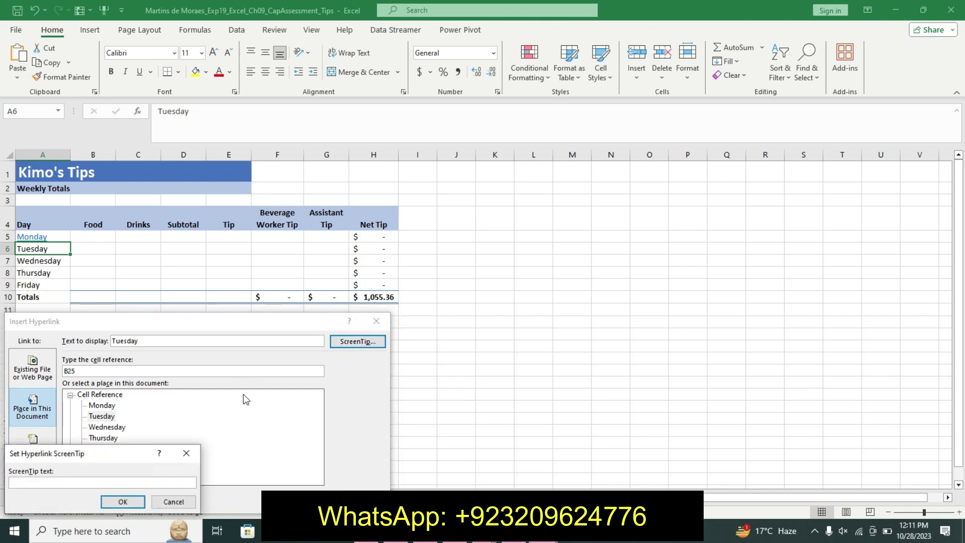
pyautogui.write("Monday's Totals")
pyautogui.hotkey('alt', 'Tab')
pyautogui.click(525, 335)
pyautogui.moveTo(557, 334); pyautogui.dragTo(618, 332)
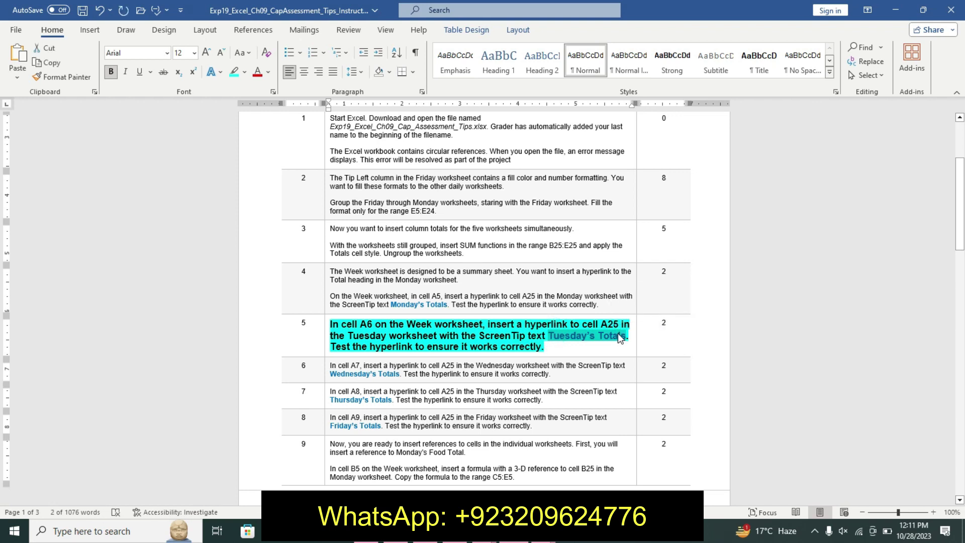
# Correct the ScreenTip to 'Tuesday's Totals' and confirm the Tuesday hyperlink
pyautogui.click(543, 531)
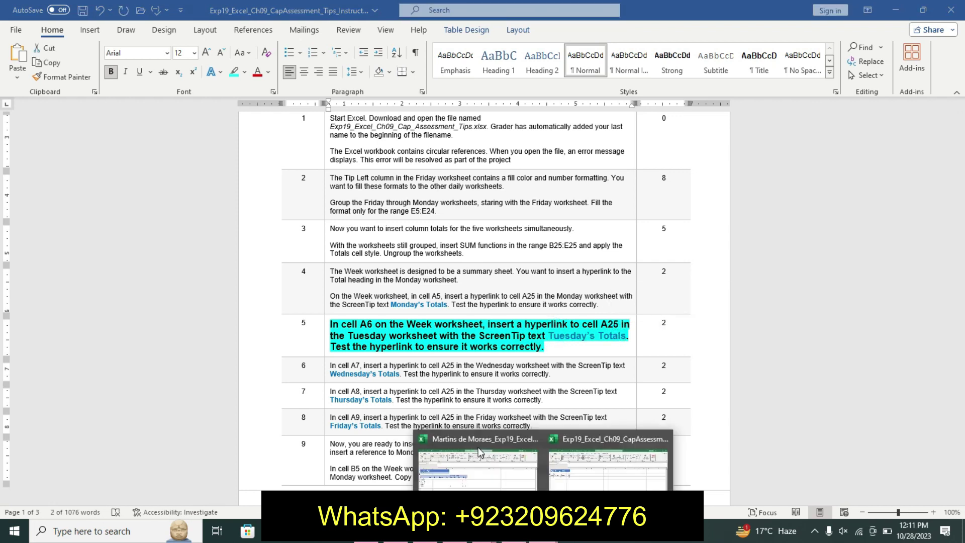
pyautogui.click(493, 477)
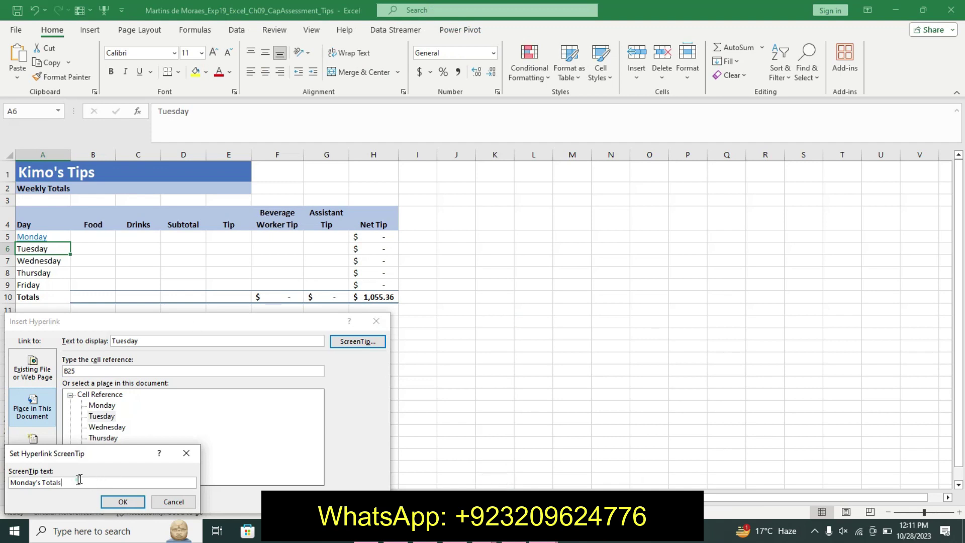
pyautogui.press('BackSpace')
pyautogui.press('BackSpace')
pyautogui.press('BackSpace')
pyautogui.write("Tuesday's Totals")
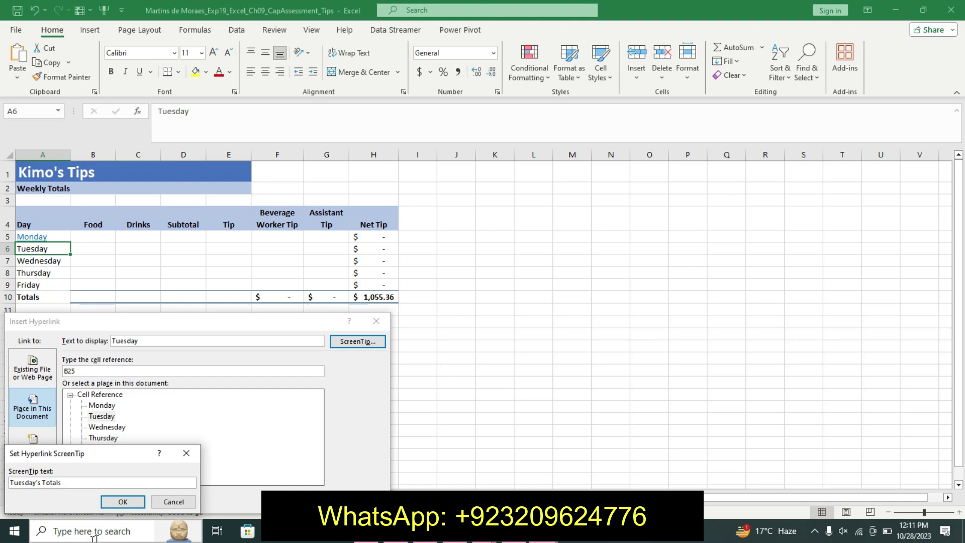
pyautogui.click(120, 502)
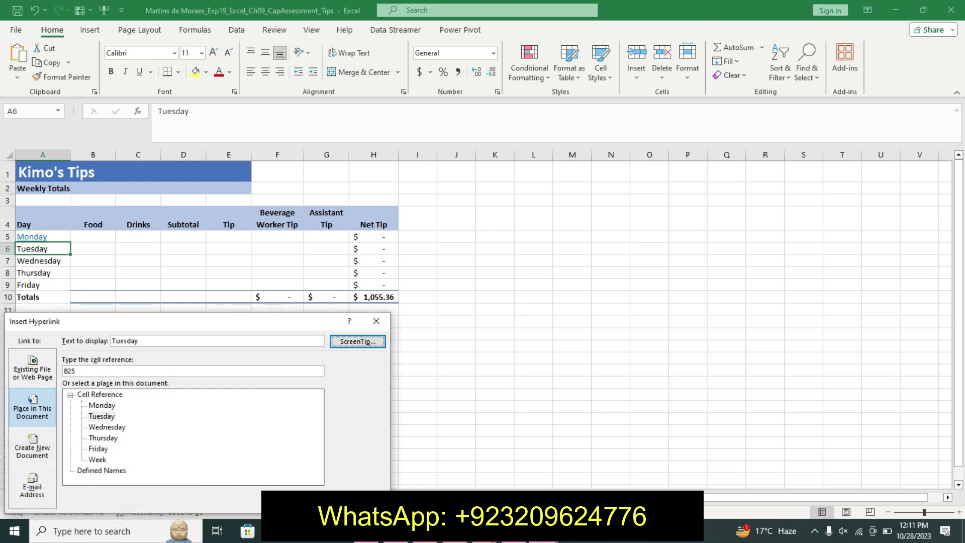
pyautogui.click(325, 503)
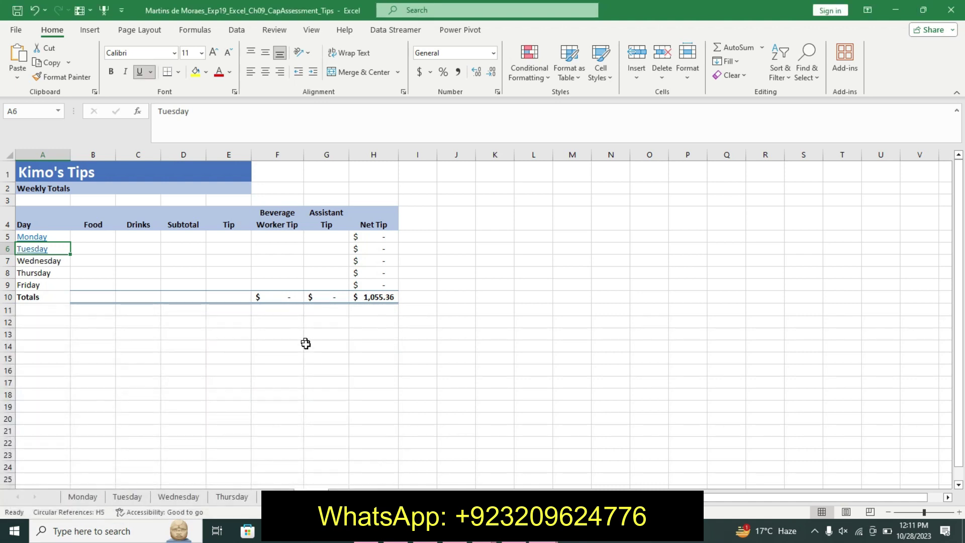
# Undo step 5's emphasis in the instructions and shrink its text to 9 pt
pyautogui.hotkey('alt', 'Tab')
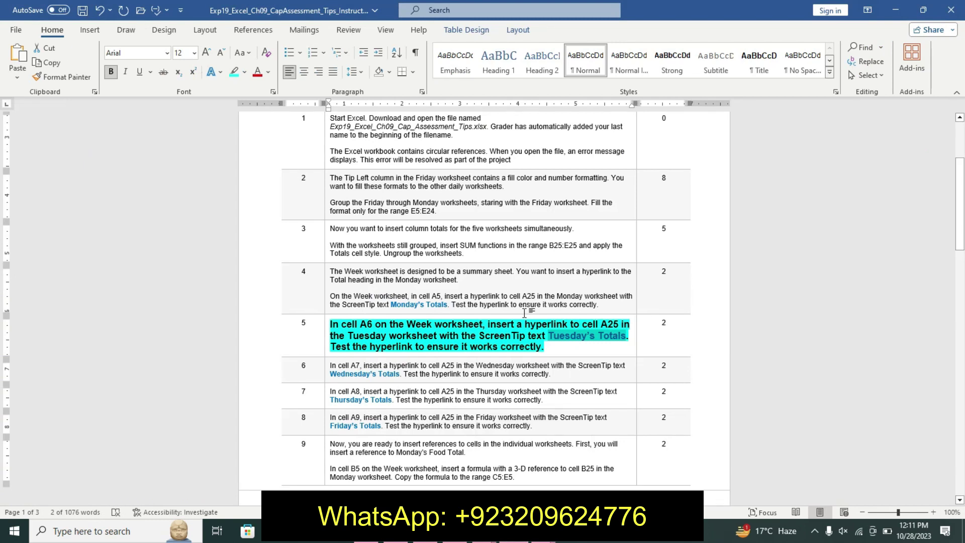
pyautogui.hotkey('ctrl', 'z')
pyautogui.hotkey('ctrl', 'z')
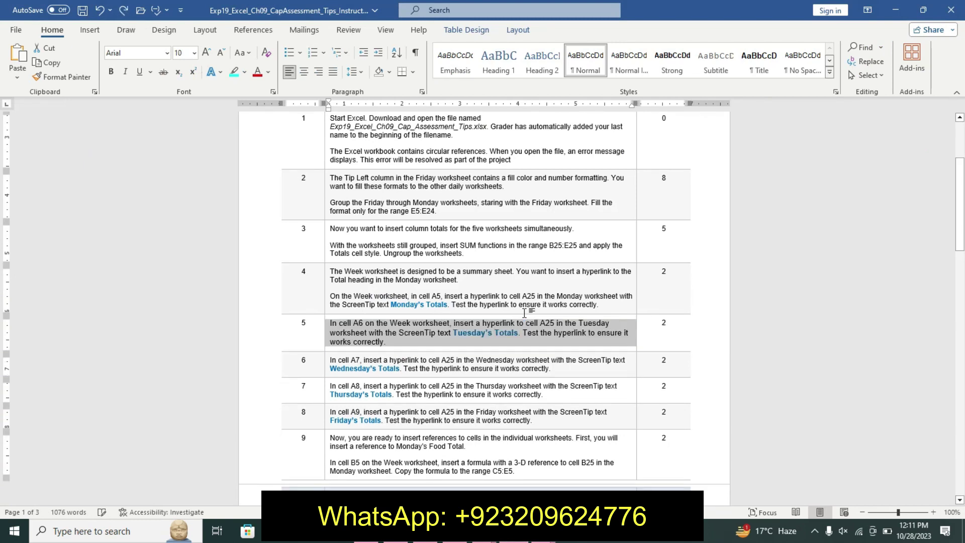
pyautogui.click(327, 359)
pyautogui.click(325, 333)
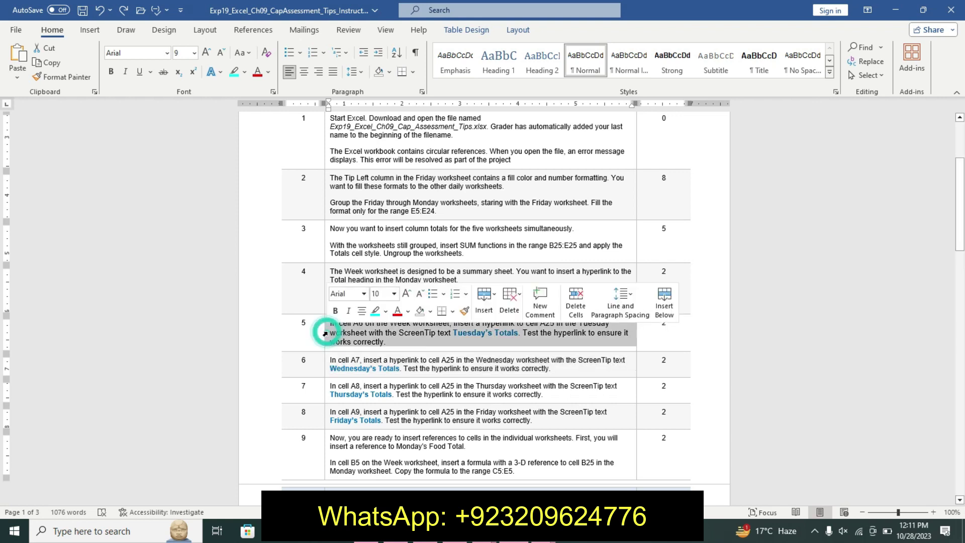
pyautogui.hotkey('ctrl', 'shift', ',')
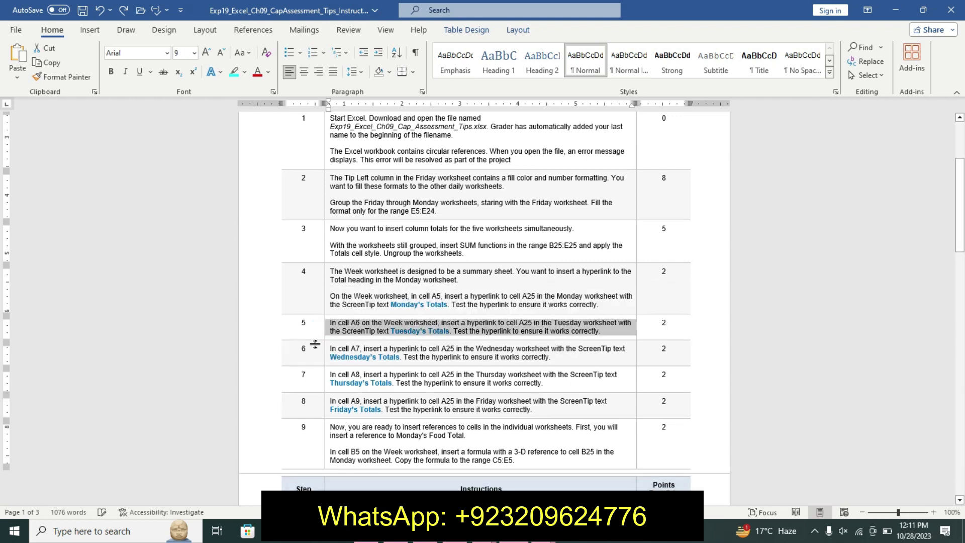
# Make step 6's text 12 pt, bold and highlighted in cyan
pyautogui.click(327, 352)
pyautogui.click(396, 311)
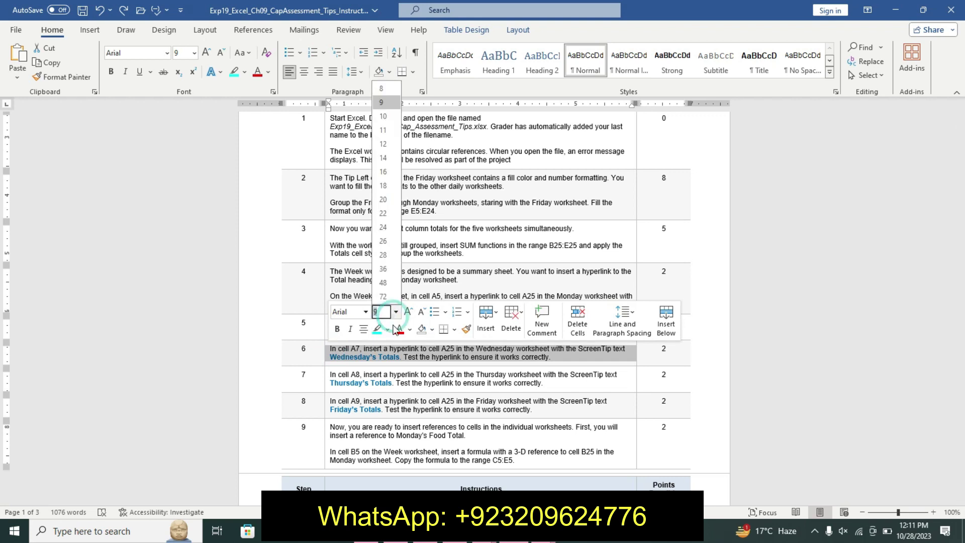
pyautogui.click(384, 145)
pyautogui.click(337, 328)
pyautogui.click(376, 328)
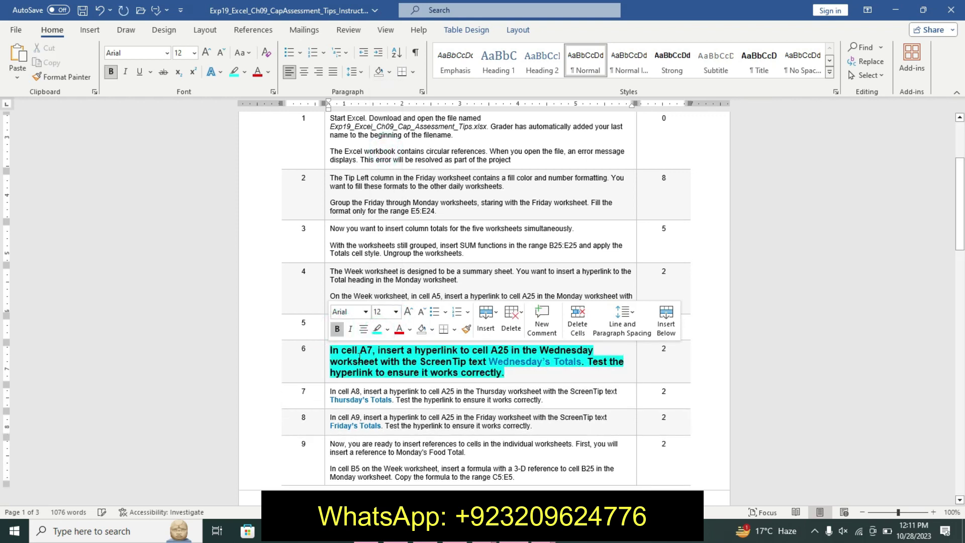
pyautogui.click(487, 362)
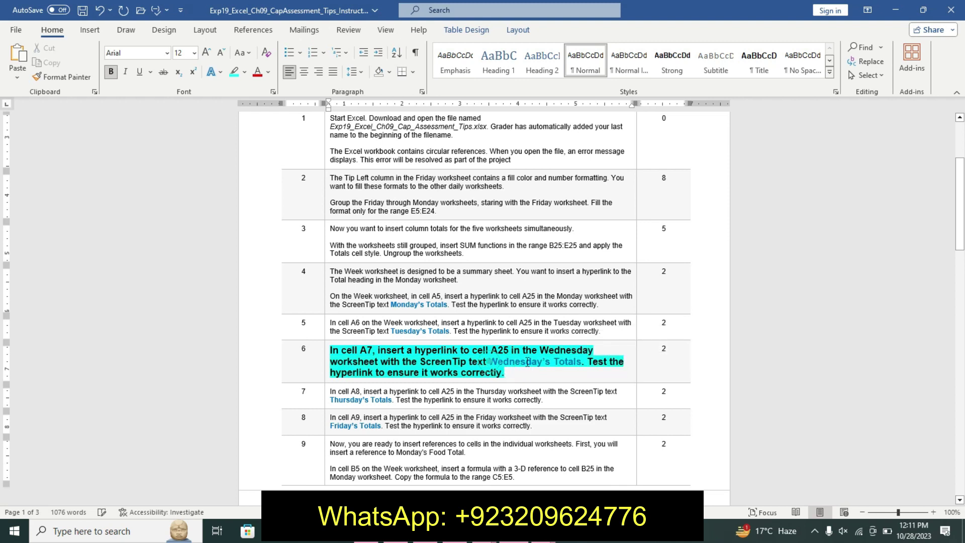
pyautogui.moveTo(528, 363); pyautogui.dragTo(581, 364)
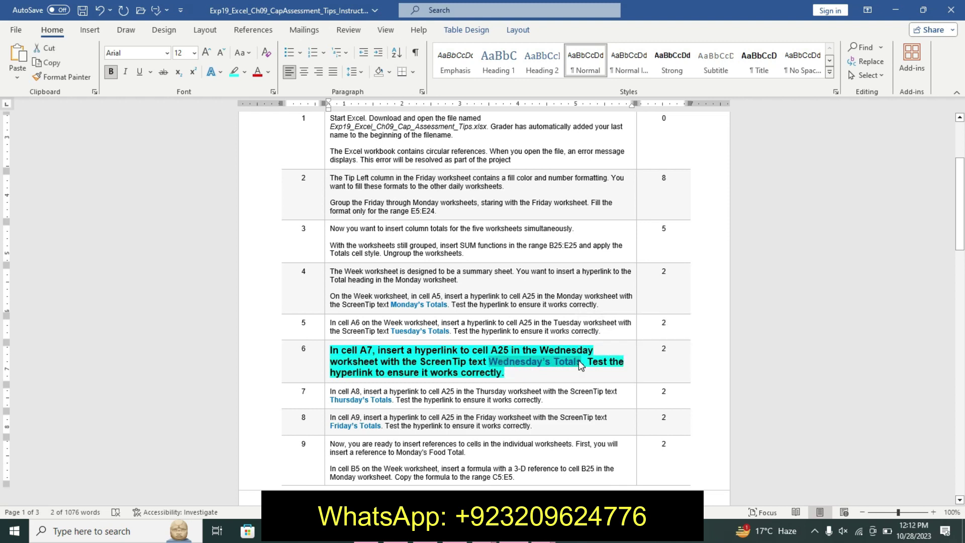
# Return to the Excel workbook and select cell A7
pyautogui.click(543, 532)
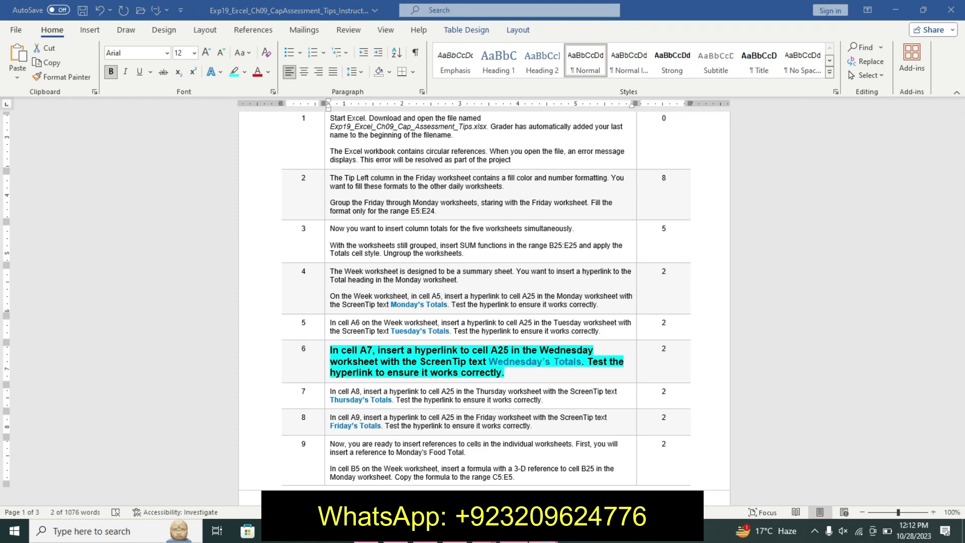
pyautogui.click(513, 461)
pyautogui.click(46, 264)
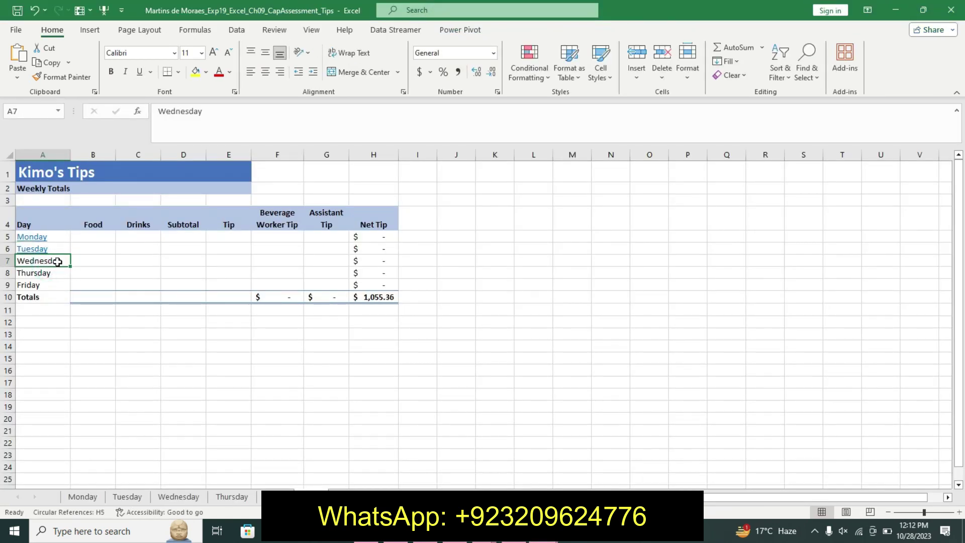
# Hyperlink Wednesday in A7 to Wednesday!B25 with the ScreenTip 'Wednesday's Totals'
pyautogui.rightClick(58, 261)
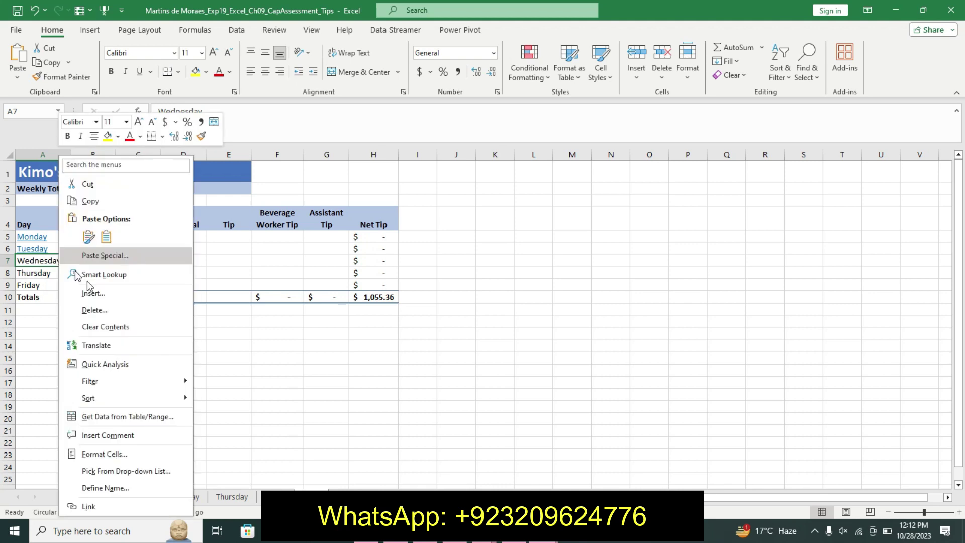
pyautogui.click(99, 512)
pyautogui.click(129, 370)
pyautogui.click(106, 426)
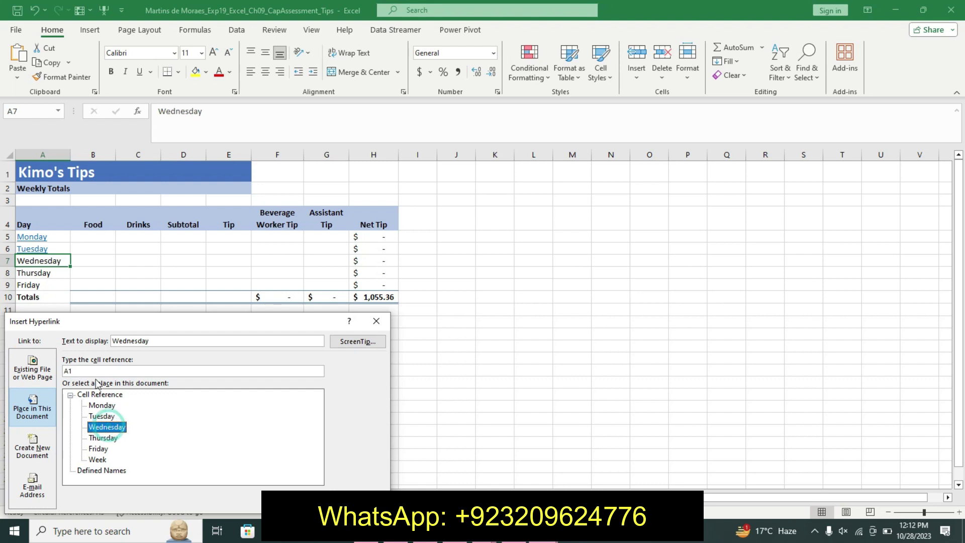
pyautogui.doubleClick(65, 371)
pyautogui.write('B25')
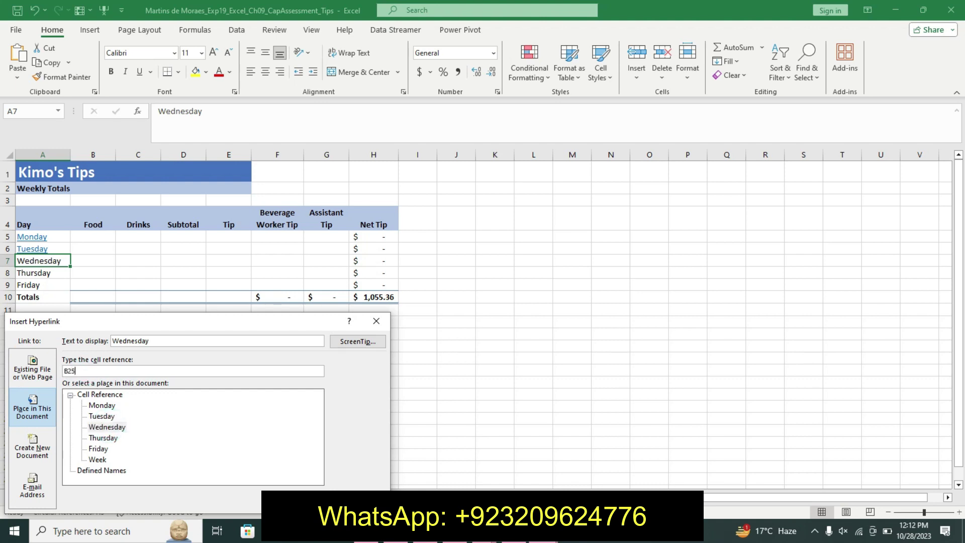
pyautogui.click(354, 341)
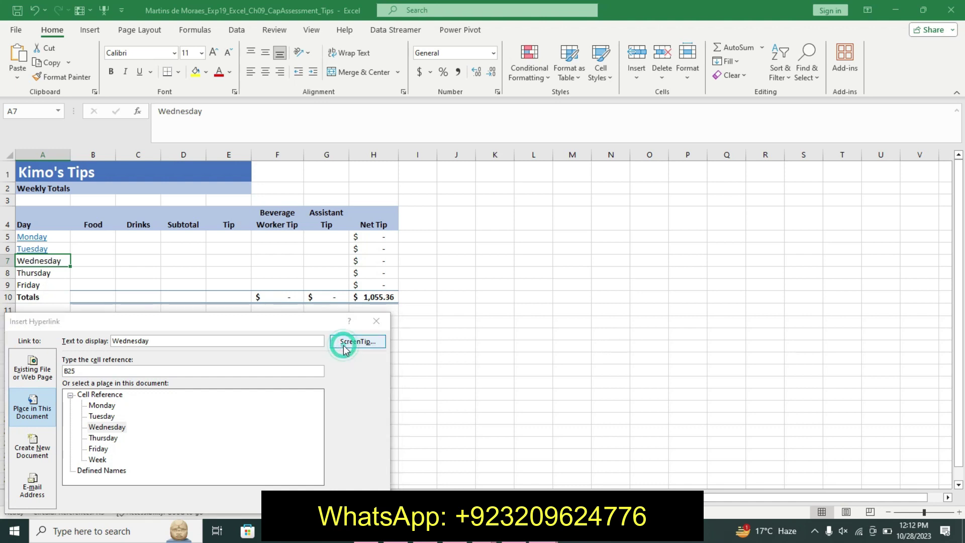
pyautogui.write("Wednesday's Totals")
pyautogui.click(124, 502)
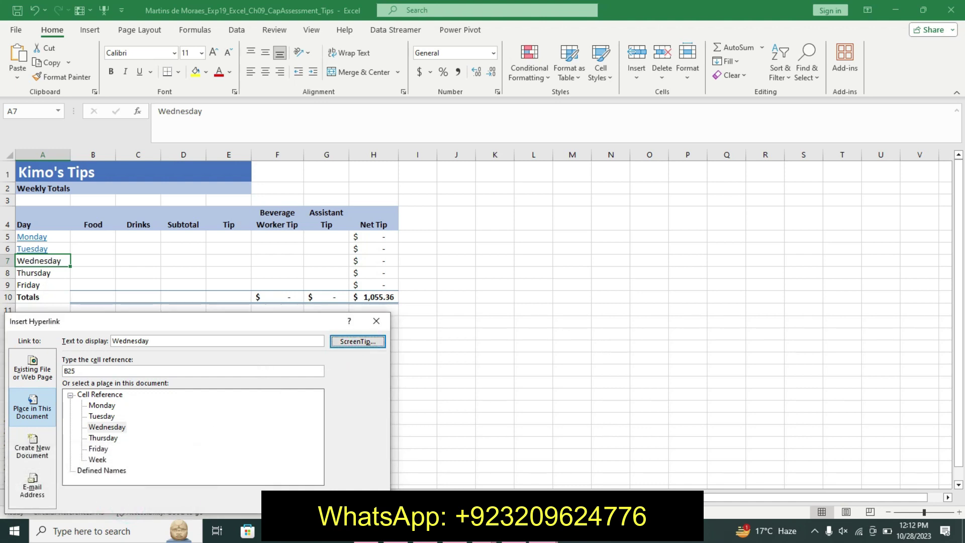
pyautogui.press('Return')
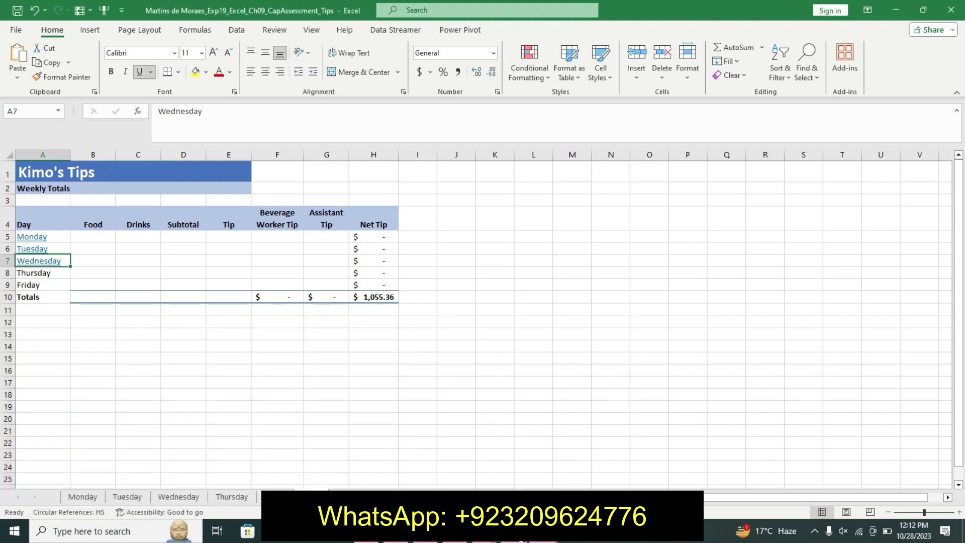
pyautogui.hotkey('alt', 'Tab')
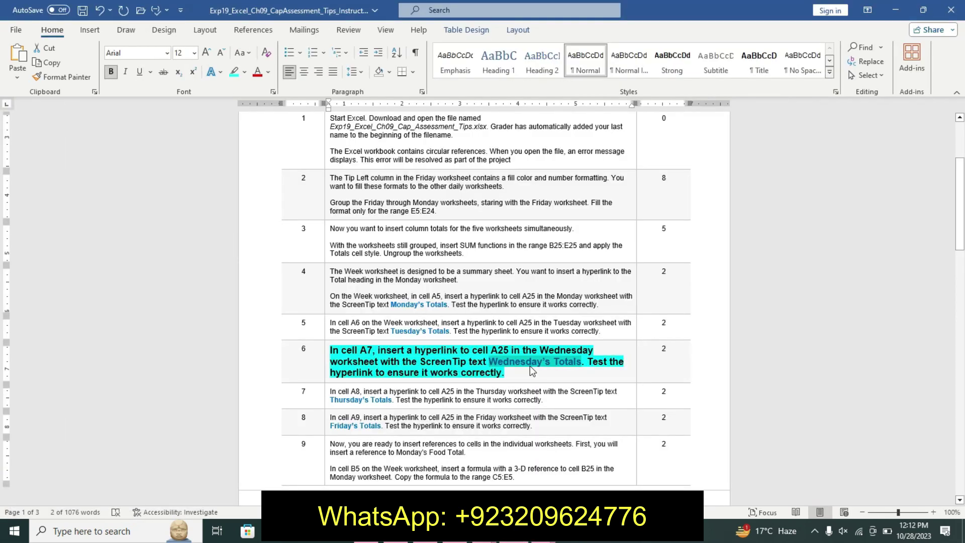
# Undo step 6's emphasis and make step 7 12 pt, bold and cyan-highlighted
pyautogui.hotkey('ctrl', 'z')
pyautogui.hotkey('ctrl', 'z')
pyautogui.hotkey('ctrl', 'z')
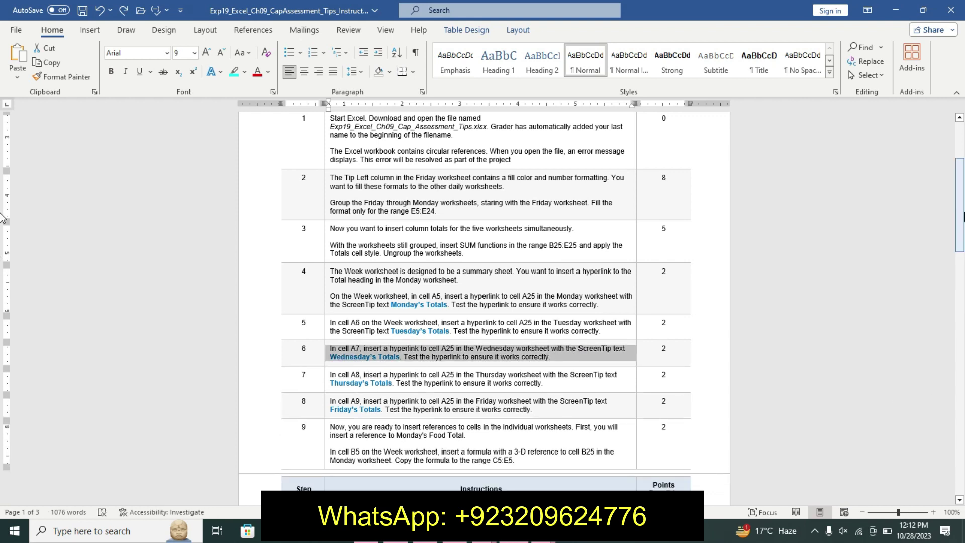
pyautogui.moveTo(960, 216); pyautogui.dragTo(961, 257)
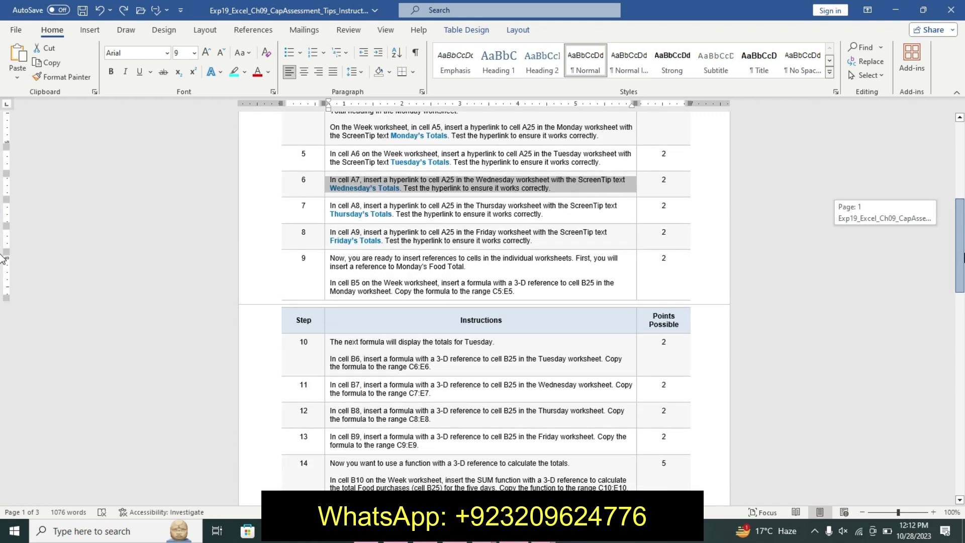
pyautogui.moveTo(961, 256)
pyautogui.mouseDown()
pyautogui.moveTo(928, 359)
pyautogui.moveTo(863, 274)
pyautogui.mouseUp()
pyautogui.click(325, 382)
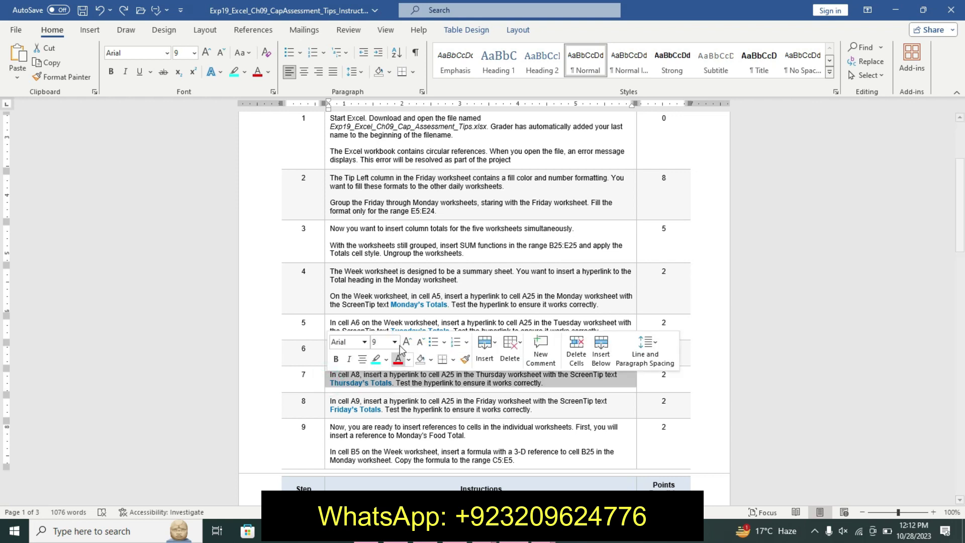
pyautogui.click(395, 342)
pyautogui.click(388, 174)
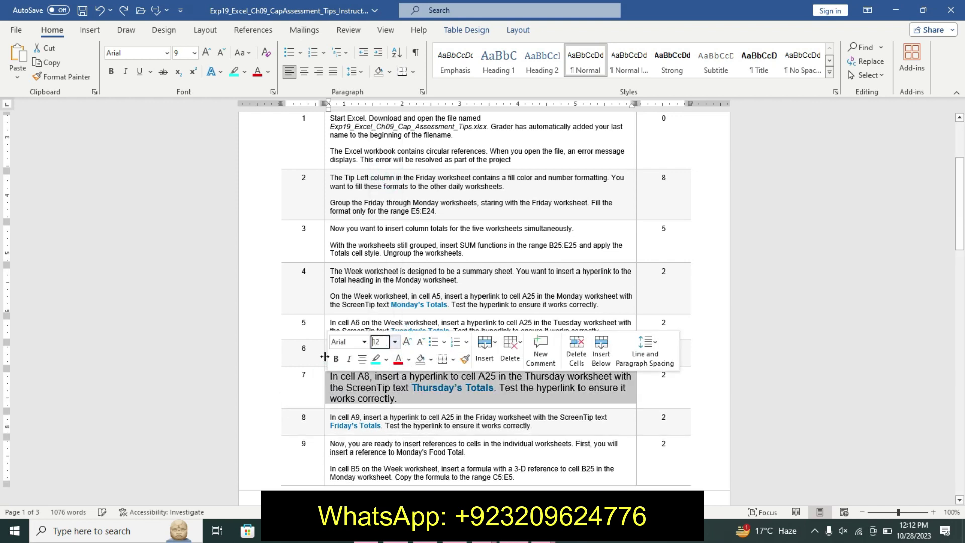
pyautogui.click(336, 359)
pyautogui.click(375, 359)
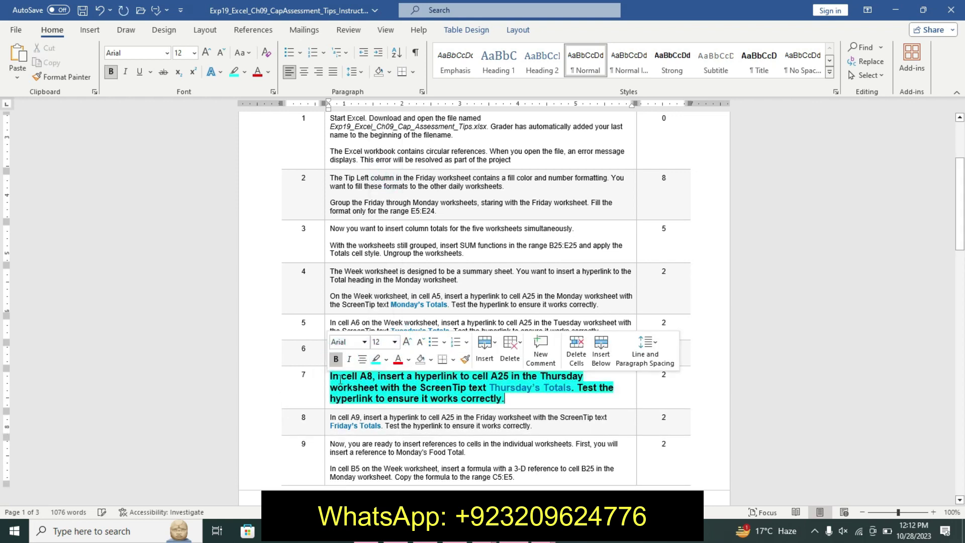
# Select the 'Thursday's Totals' wording in step 7, then go back to Excel cell A8
pyautogui.tripleClick(479, 404)
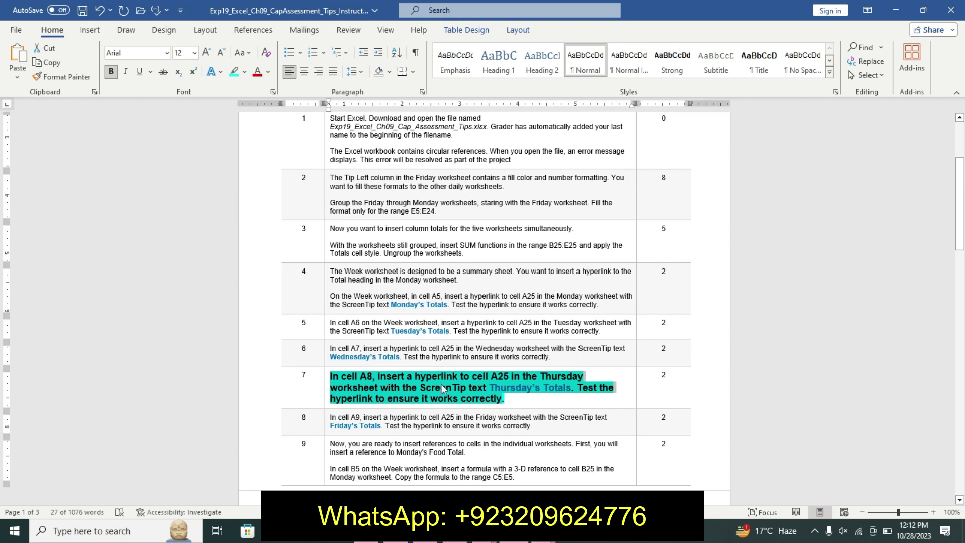
pyautogui.moveTo(542, 531)
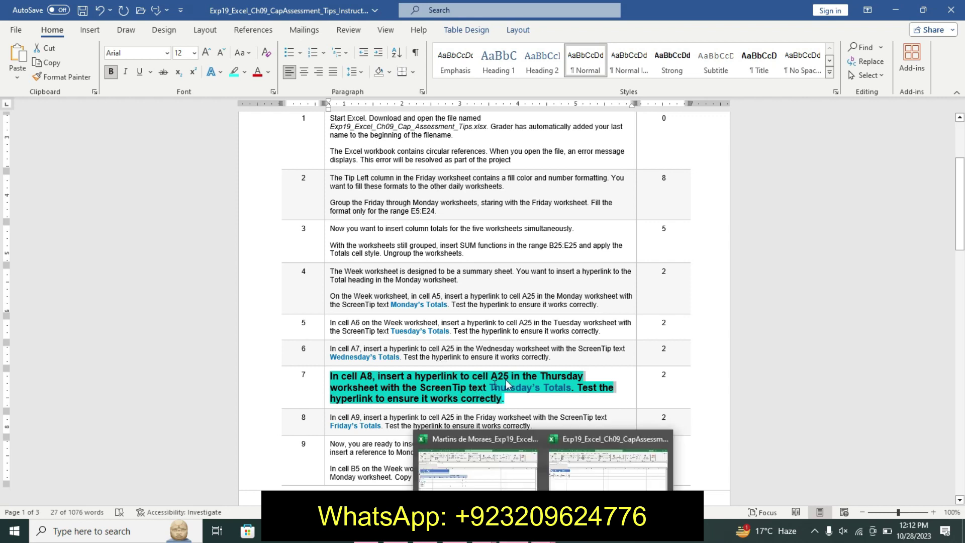
pyautogui.click(492, 387)
pyautogui.keyDown('shift'); pyautogui.click(568, 387); pyautogui.keyUp('shift')
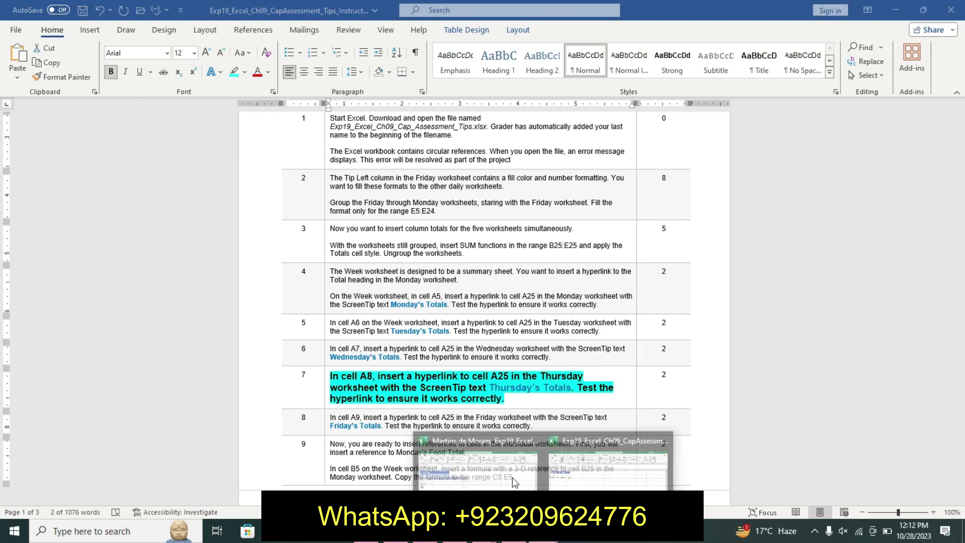
pyautogui.click(513, 480)
pyautogui.click(55, 272)
# Hyperlink Thursday in A8 to Thursday!B25 with the ScreenTip 'Thursday's Totals'
pyautogui.rightClick(55, 270)
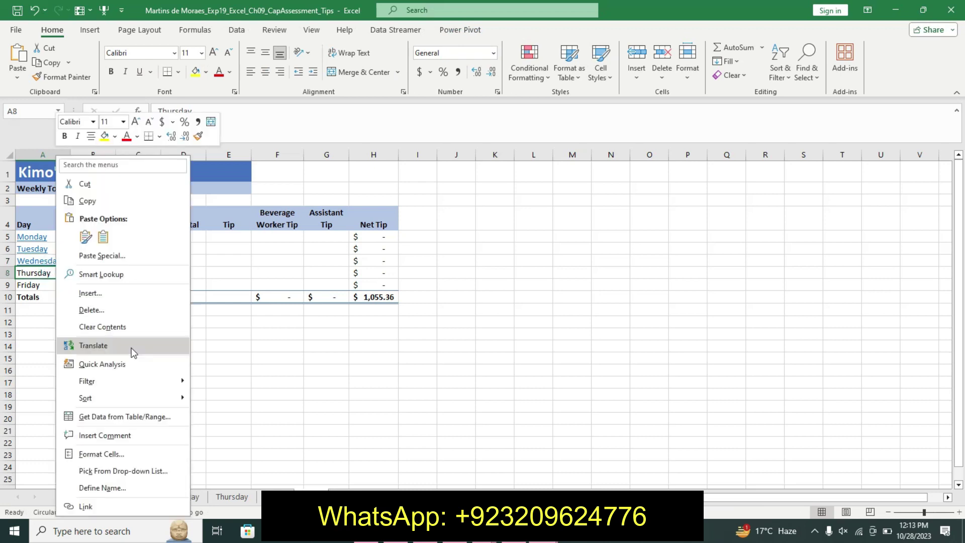
pyautogui.click(118, 500)
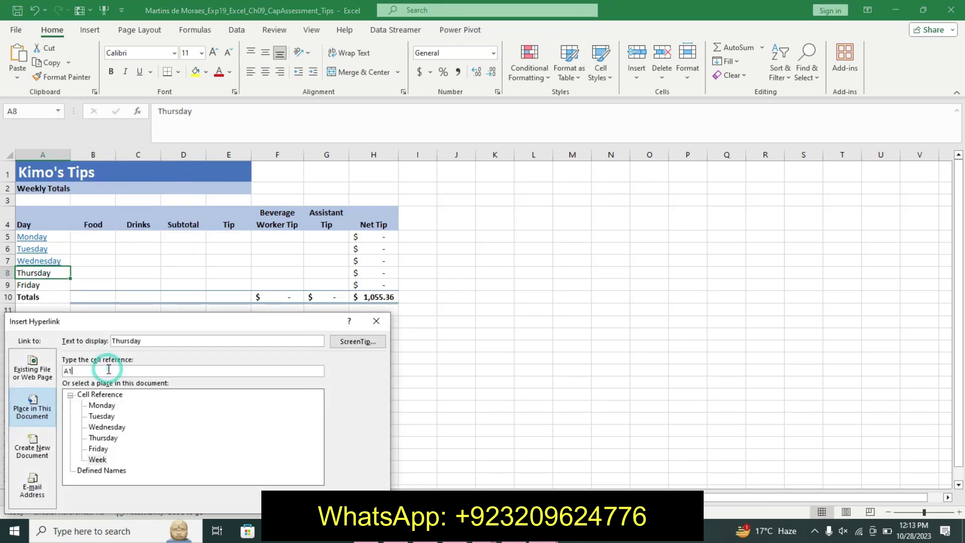
pyautogui.click(72, 370)
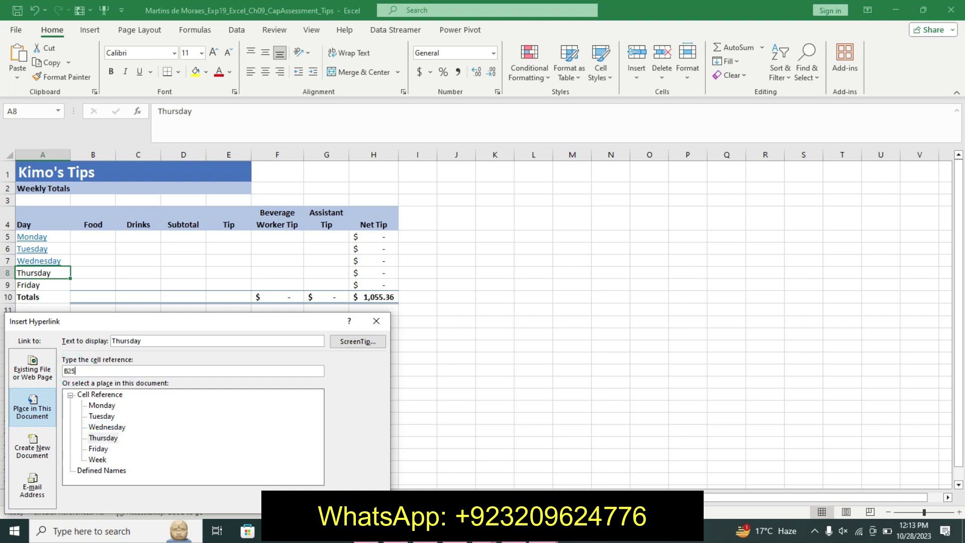
pyautogui.write('B25')
pyautogui.click(354, 342)
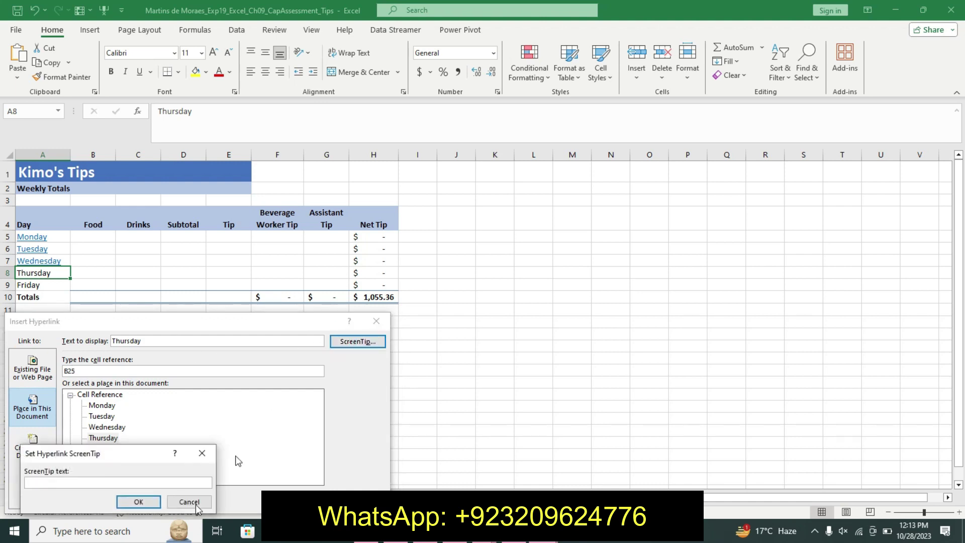
pyautogui.write("Thursday's Totals")
pyautogui.click(138, 501)
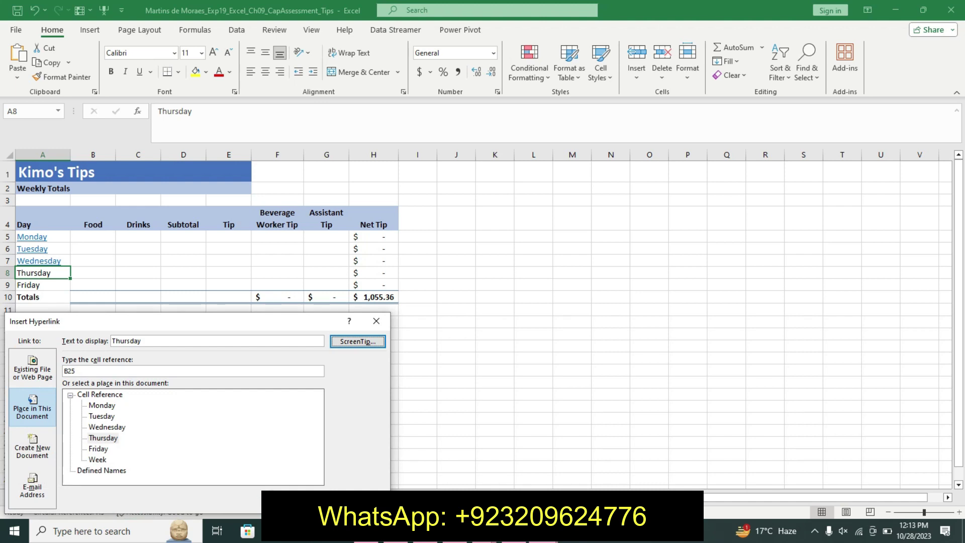
pyautogui.click(327, 501)
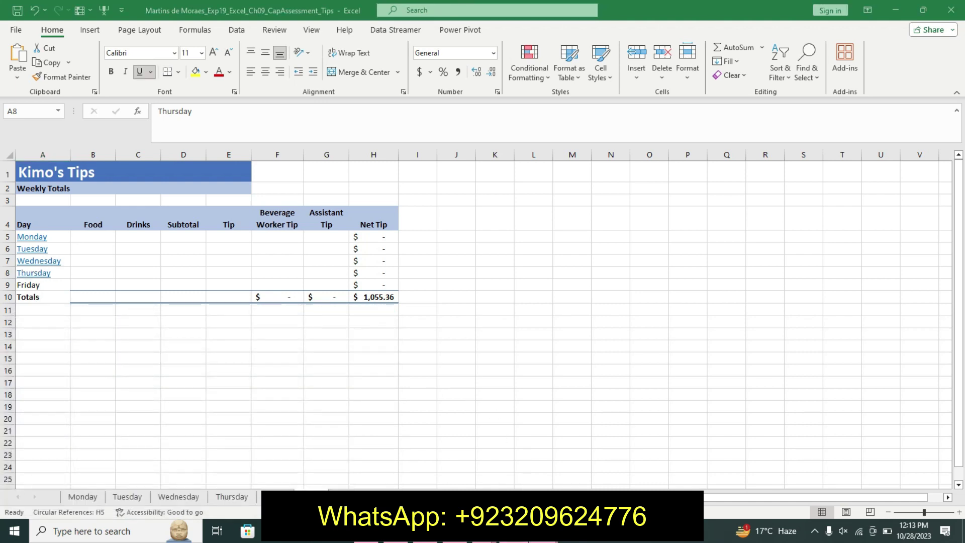
pyautogui.click(513, 531)
# Undo step 7's emphasis and make step 8 11 pt, bold and cyan-highlighted
pyautogui.click(510, 387)
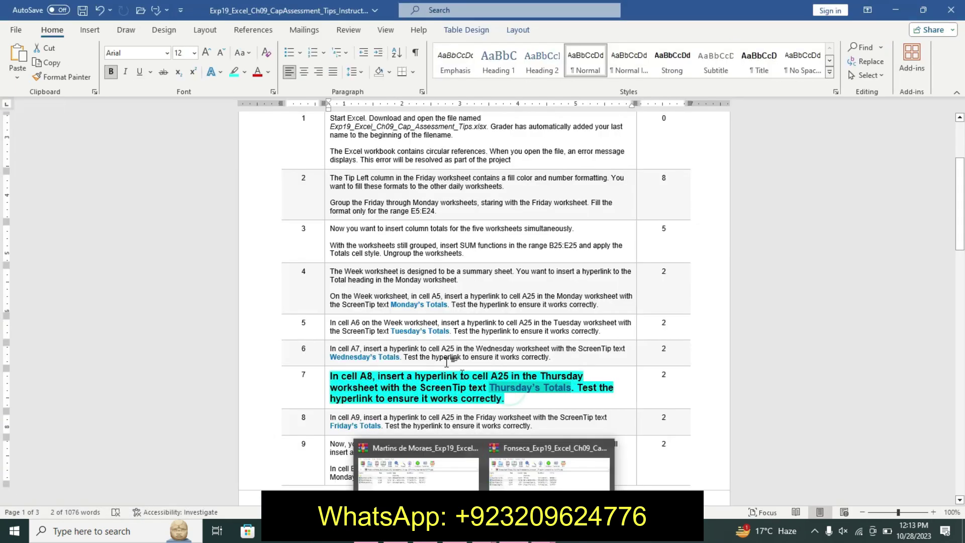
pyautogui.hotkey('ctrl', 'z')
pyautogui.hotkey('ctrl', 'z')
pyautogui.hotkey('ctrl', 'z')
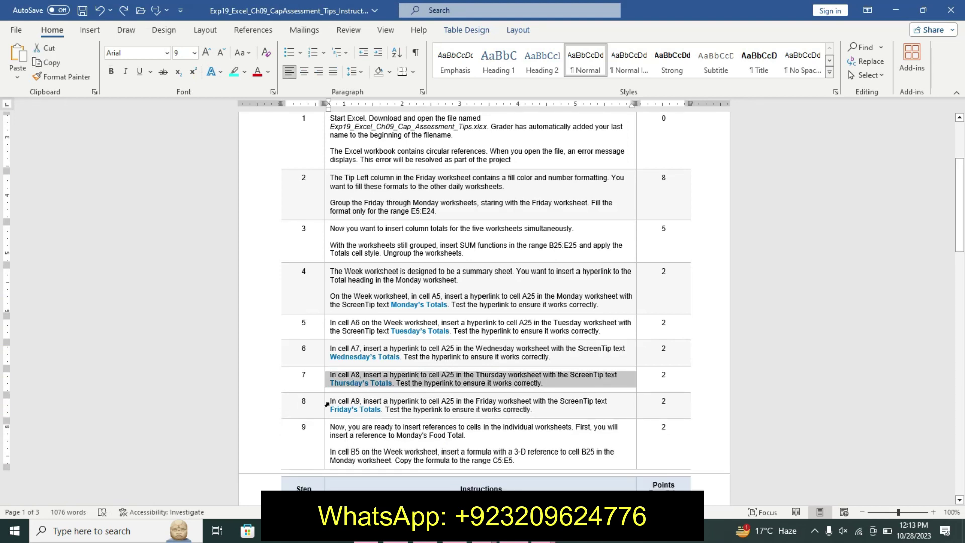
pyautogui.click(327, 404)
pyautogui.click(396, 364)
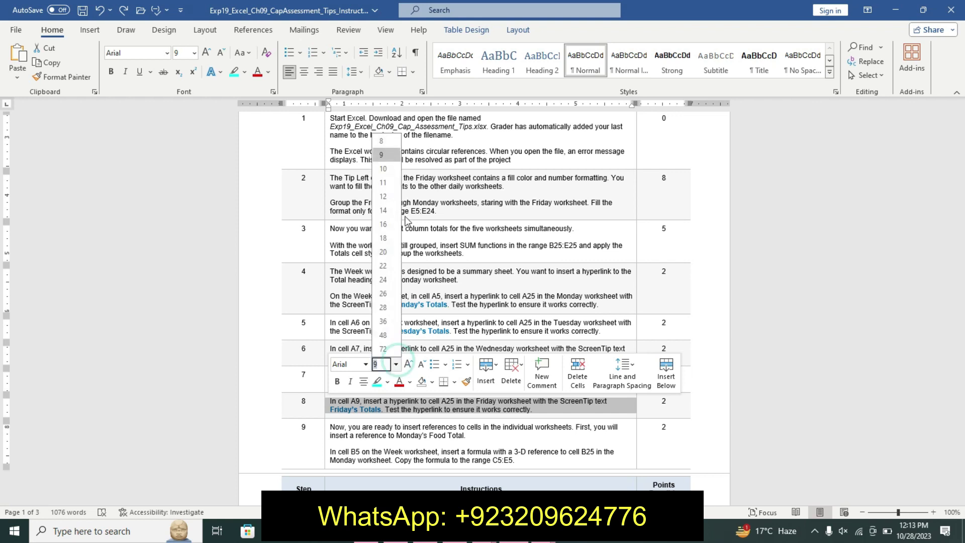
pyautogui.click(383, 182)
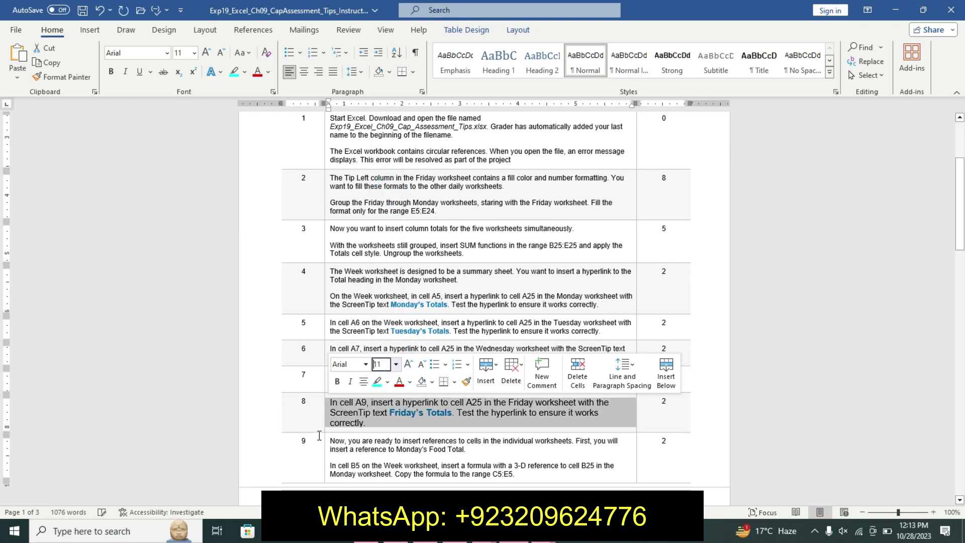
pyautogui.click(338, 381)
pyautogui.click(377, 382)
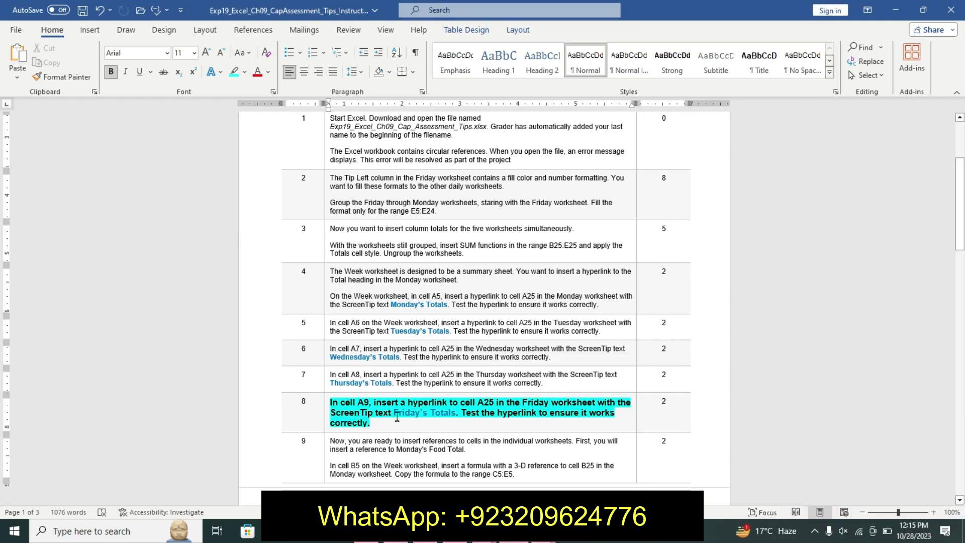
# Review step 8's 'Friday's Totals' wording, then switch back to Excel
pyautogui.moveTo(394, 413); pyautogui.dragTo(455, 413)
pyautogui.hotkey('ctrl', 'z')
pyautogui.moveTo(332, 403); pyautogui.dragTo(386, 424)
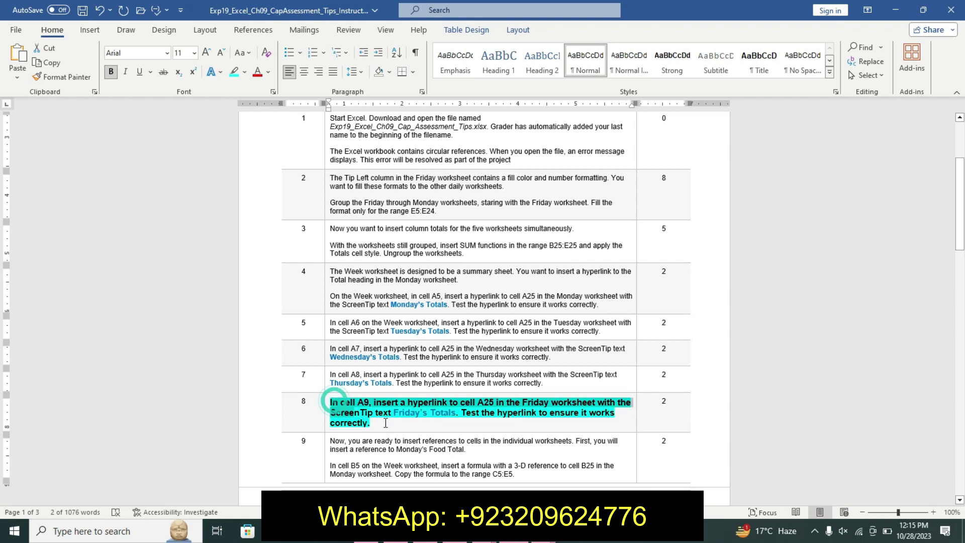
pyautogui.moveTo(247, 531)
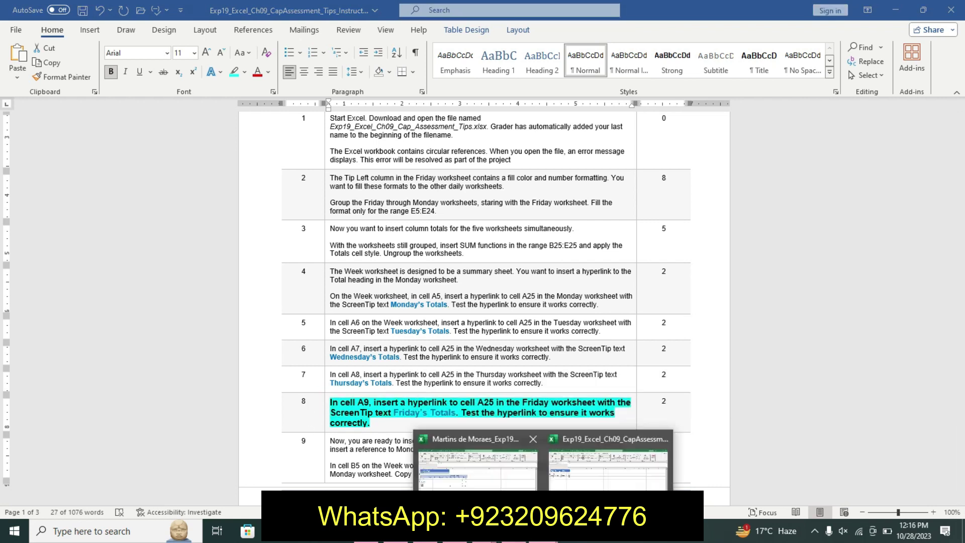
pyautogui.click(477, 470)
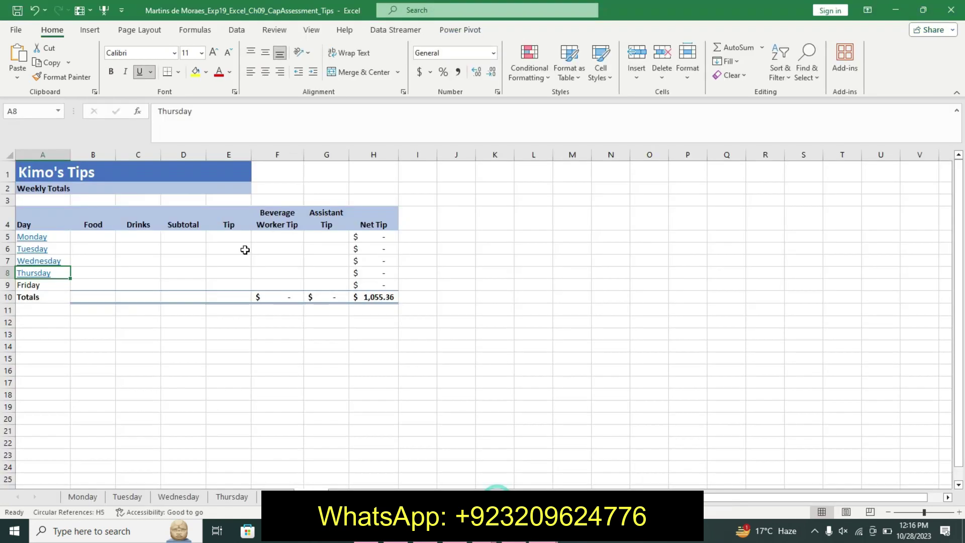
# Hyperlink Friday in A9 to Friday!B25 with the ScreenTip 'Friday's Tips'
pyautogui.click(56, 290)
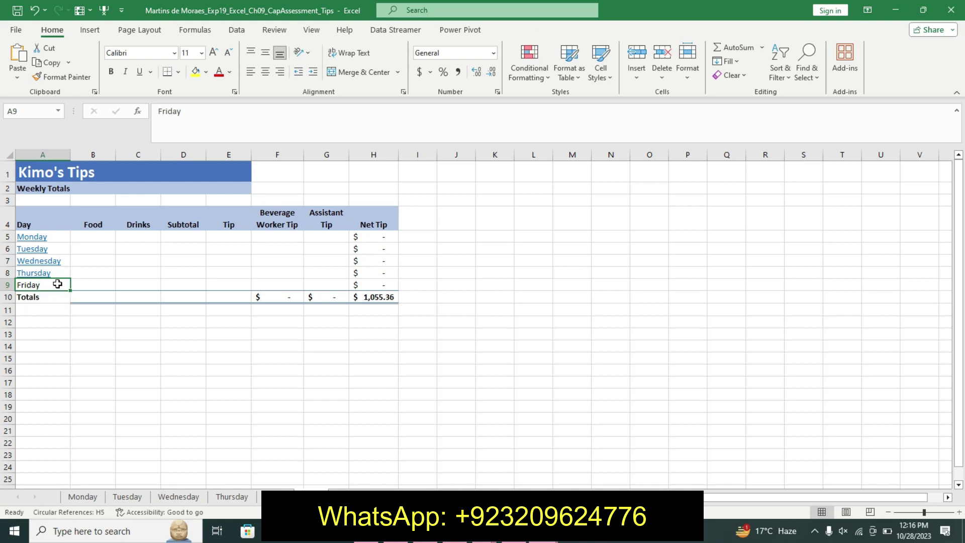
pyautogui.rightClick(57, 284)
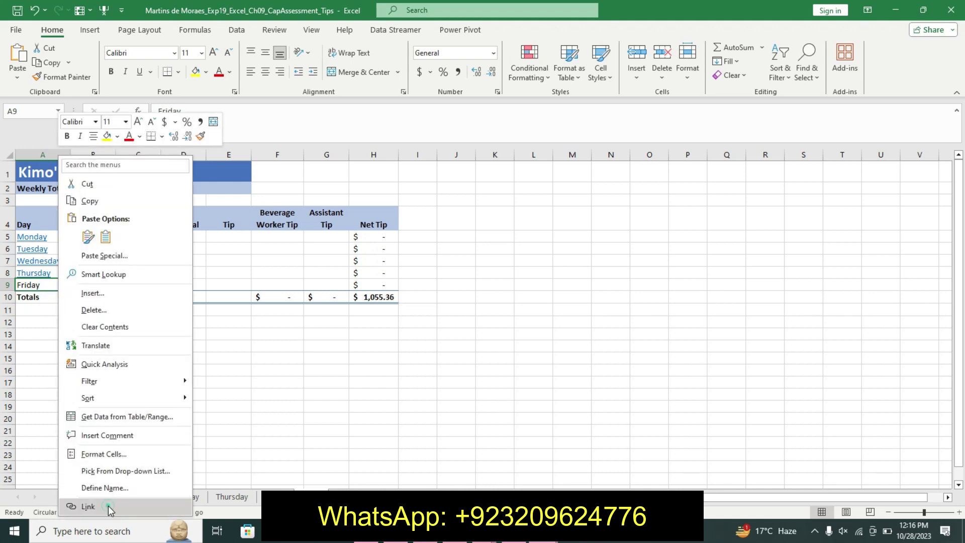
pyautogui.click(89, 507)
pyautogui.click(99, 449)
pyautogui.click(134, 366)
pyautogui.click(109, 371)
pyautogui.write('B25')
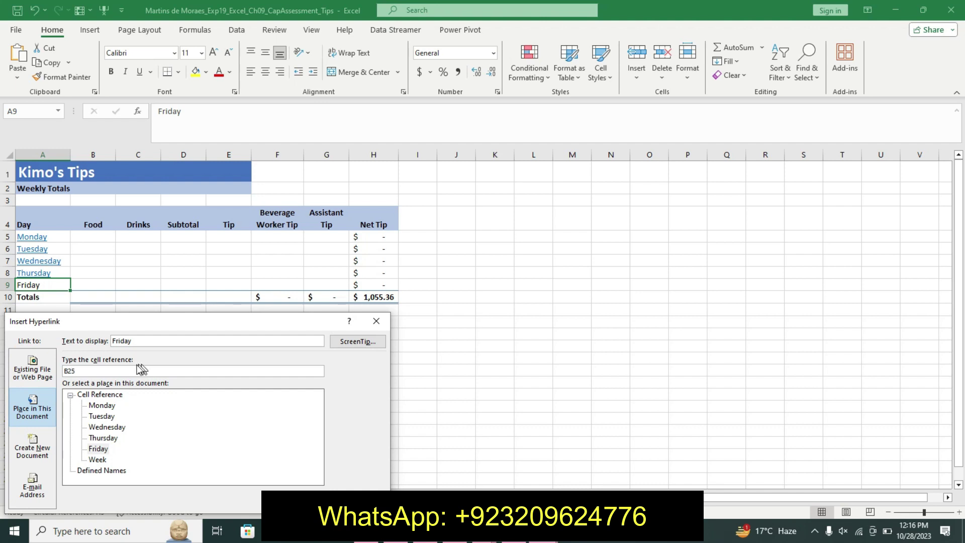
pyautogui.click(358, 343)
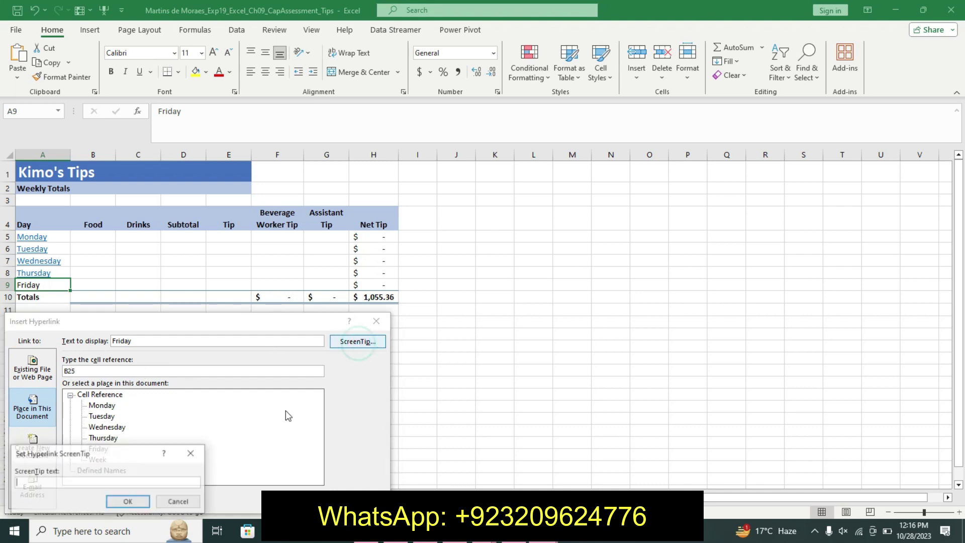
pyautogui.write("Friday's Tips")
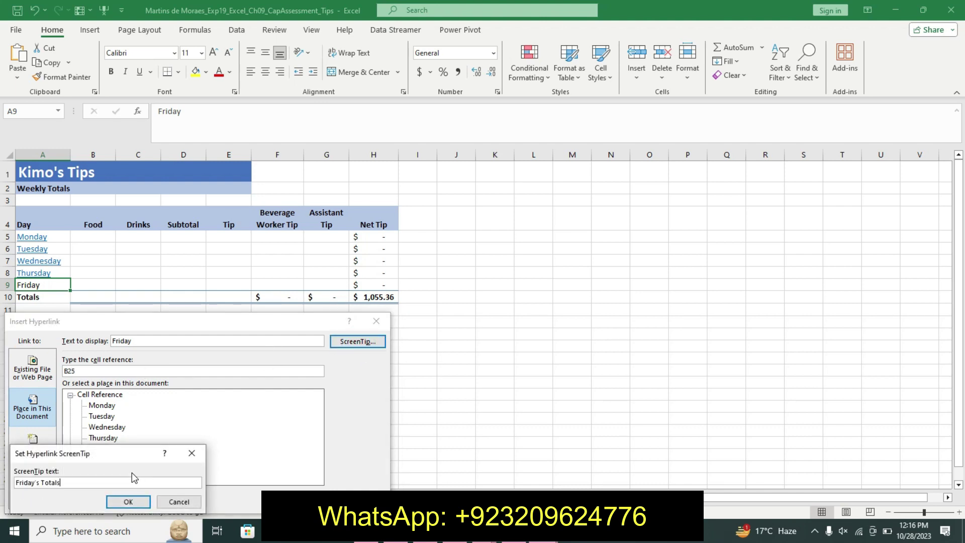
pyautogui.click(129, 501)
pyautogui.click(312, 502)
pyautogui.hotkey('alt', 'Tab')
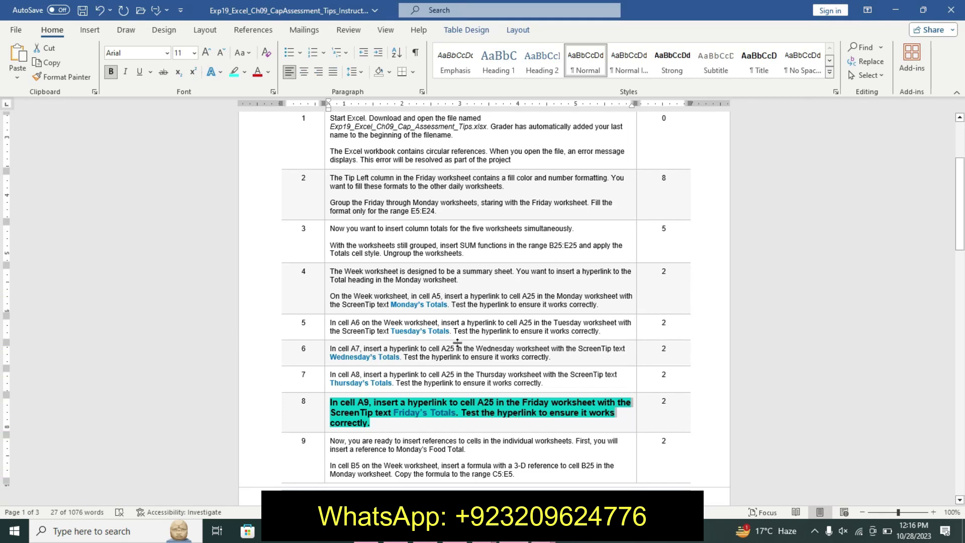
pyautogui.click(481, 440)
# Change the Friday link in A9 to target cell A25
pyautogui.moveTo(248, 531)
pyautogui.click(490, 465)
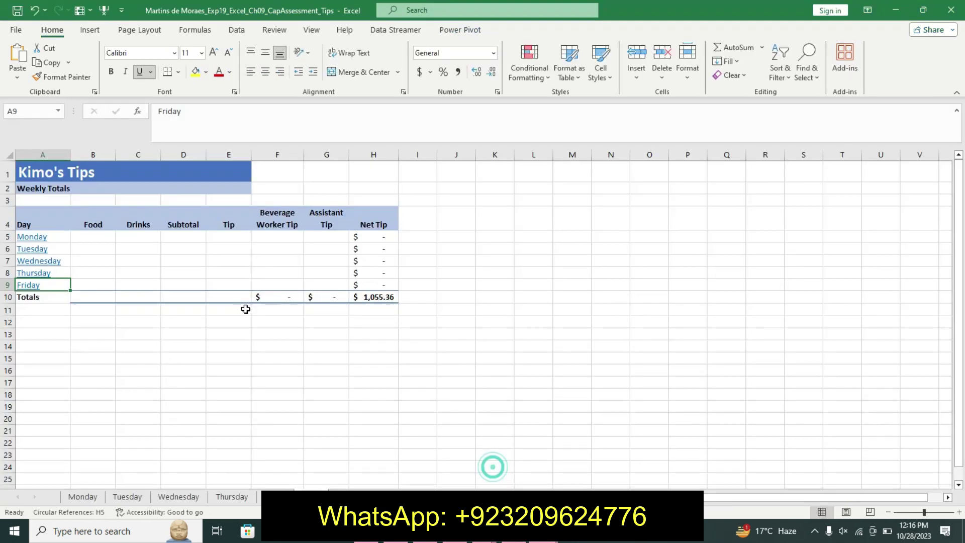
pyautogui.rightClick(48, 283)
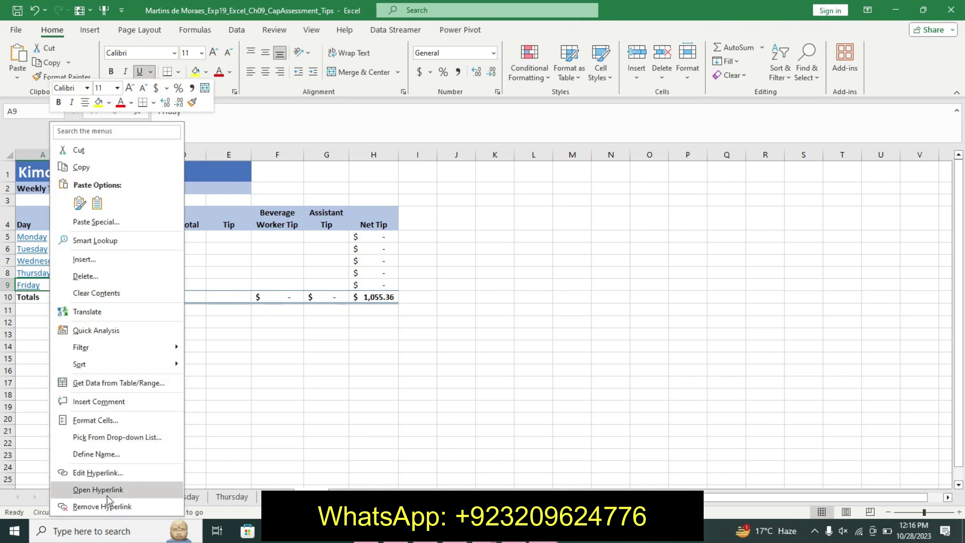
pyautogui.click(101, 474)
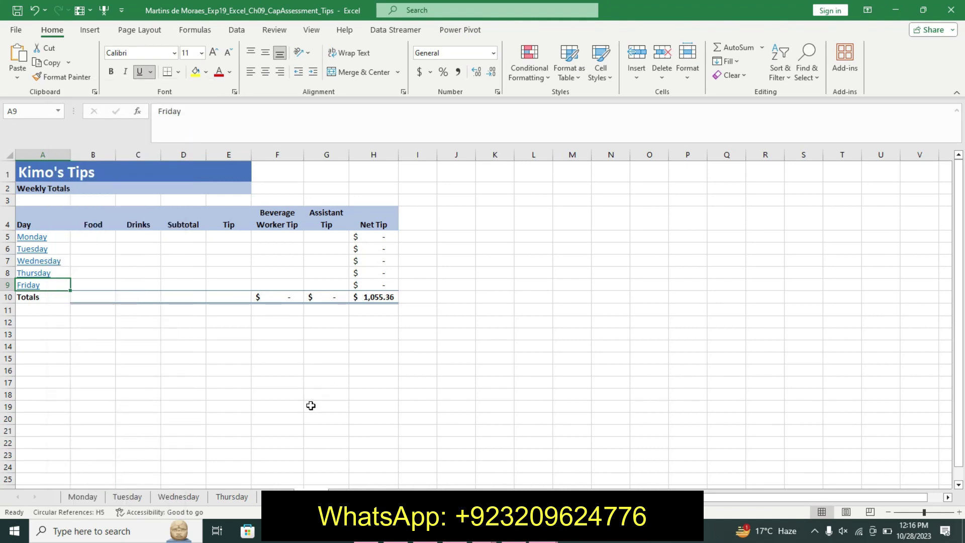
pyautogui.click(67, 370)
pyautogui.press('BackSpace')
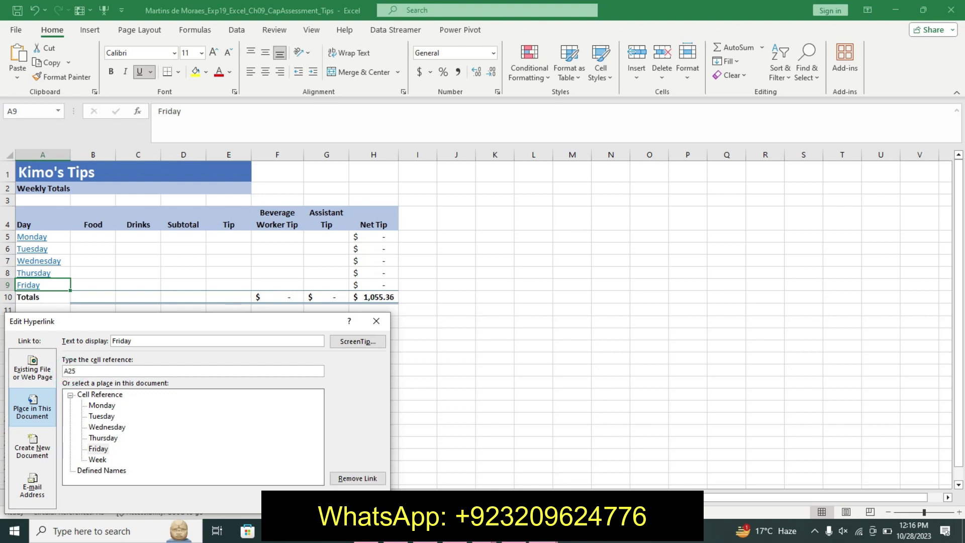
pyautogui.click(316, 502)
# Follow the Thursday link in A8 to test it, returning to the Week sheet each time
pyautogui.click(38, 273)
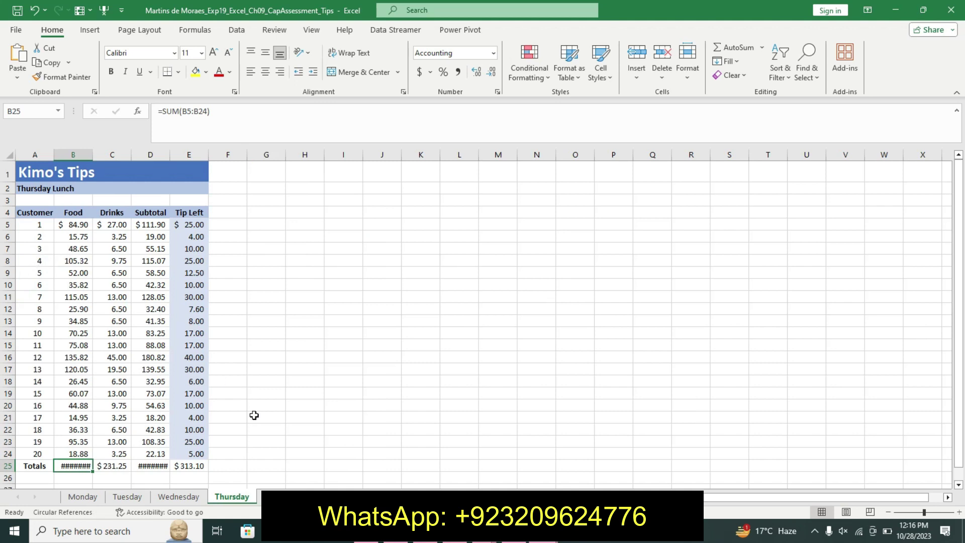
pyautogui.hotkey('ctrl', 'pagedown')
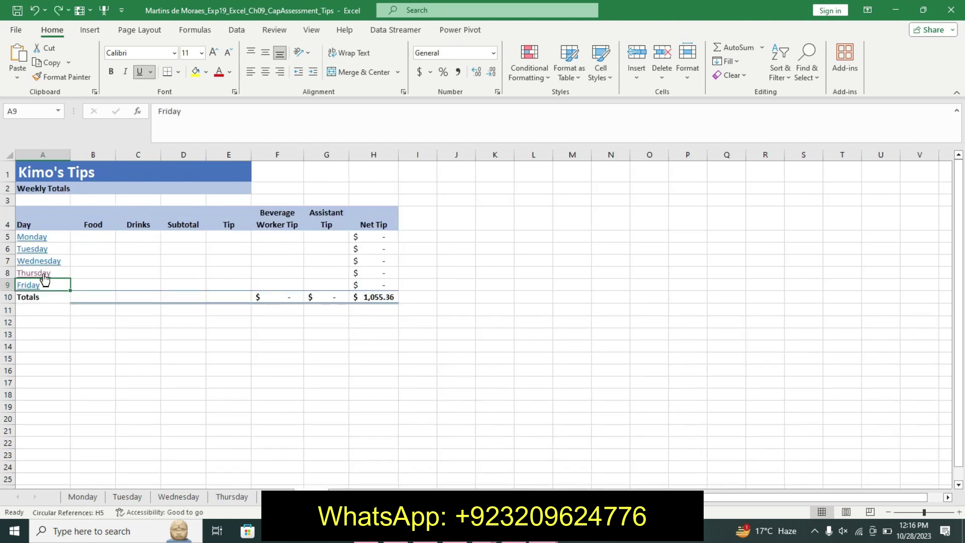
pyautogui.click(43, 273)
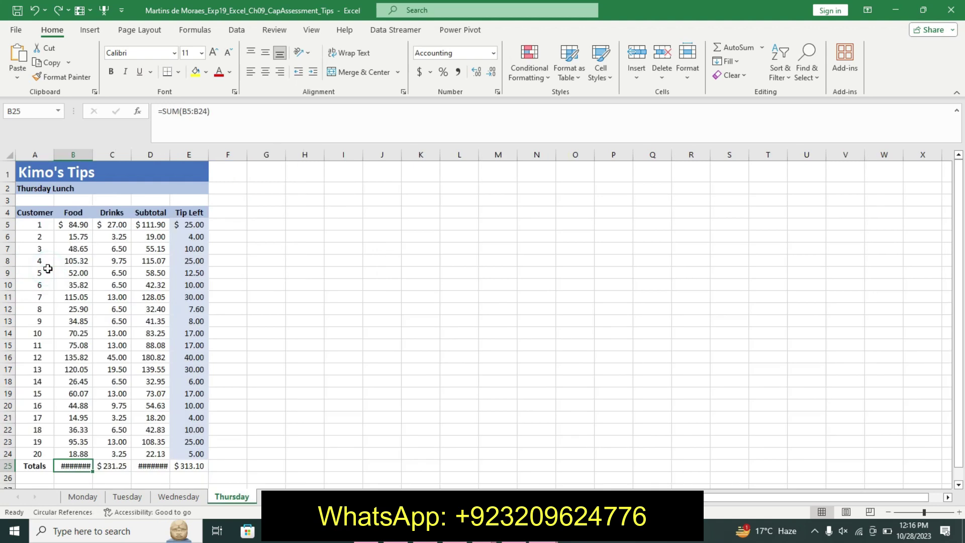
pyautogui.hotkey('ctrl', 'pagedown')
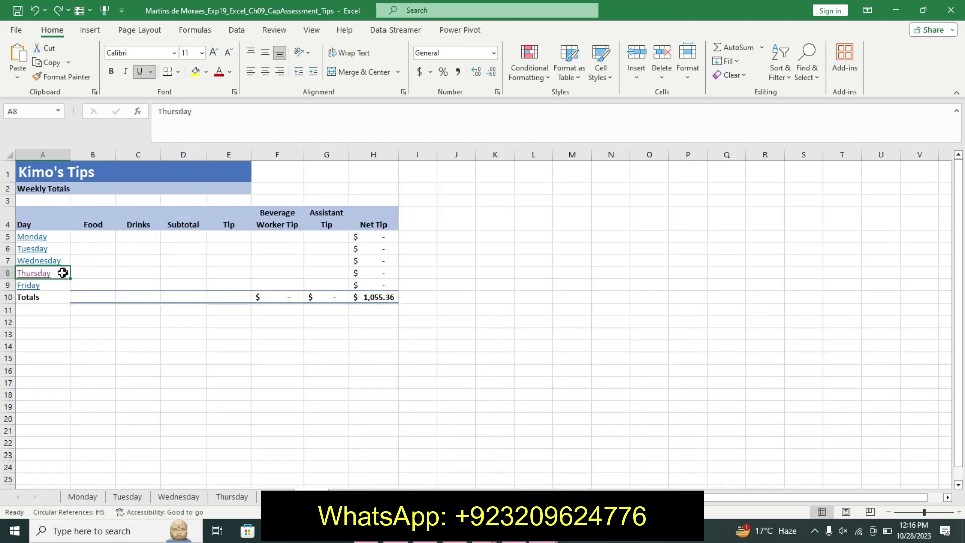
# Retarget the Thursday link in A8 to cell A25
pyautogui.rightClick(62, 273)
pyautogui.click(107, 473)
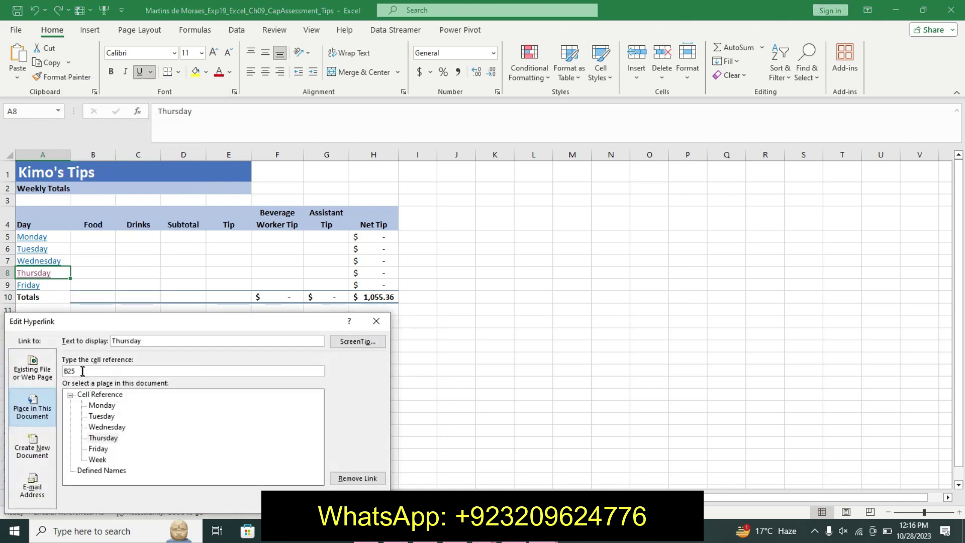
pyautogui.click(69, 371)
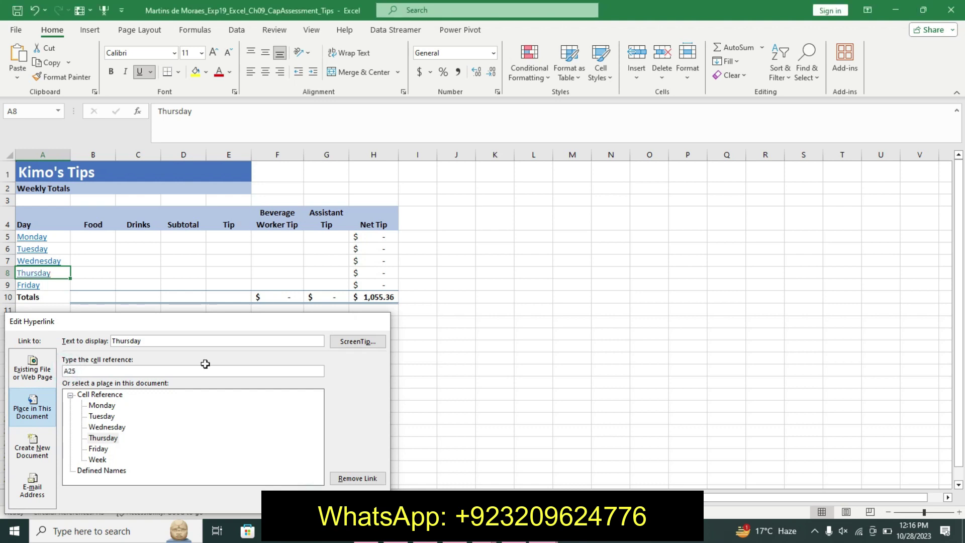
pyautogui.press('Return')
# Test the Wednesday link, then edit and confirm its target in cell A7
pyautogui.click(50, 272)
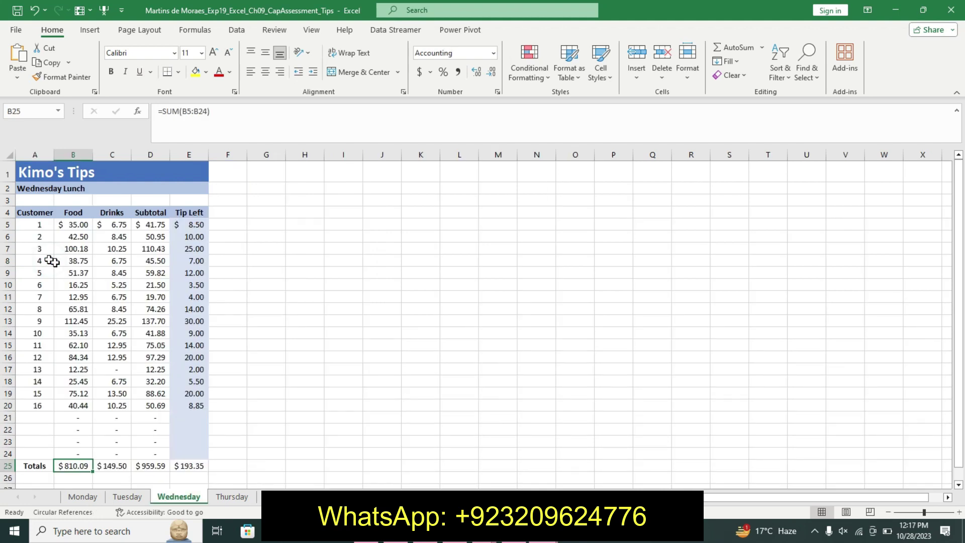
pyautogui.click(311, 496)
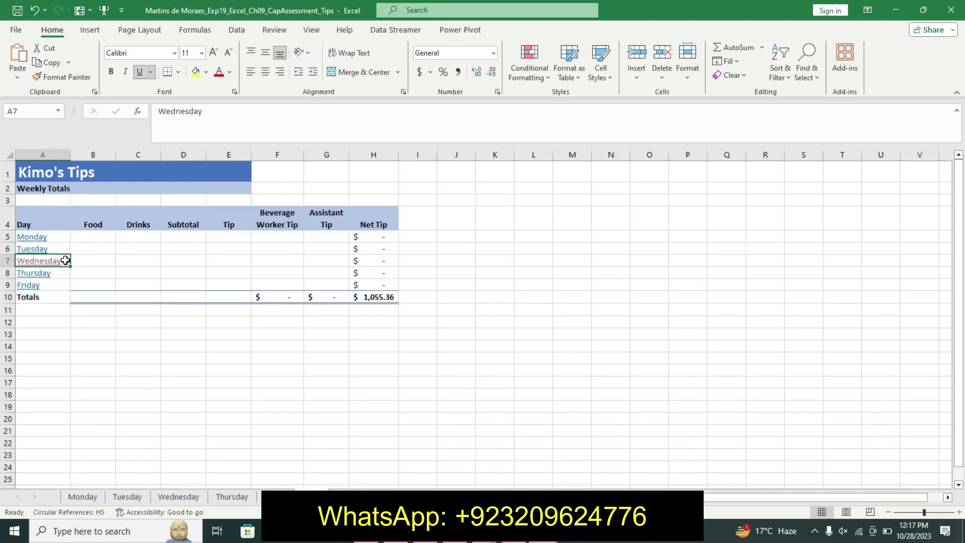
pyautogui.rightClick(66, 261)
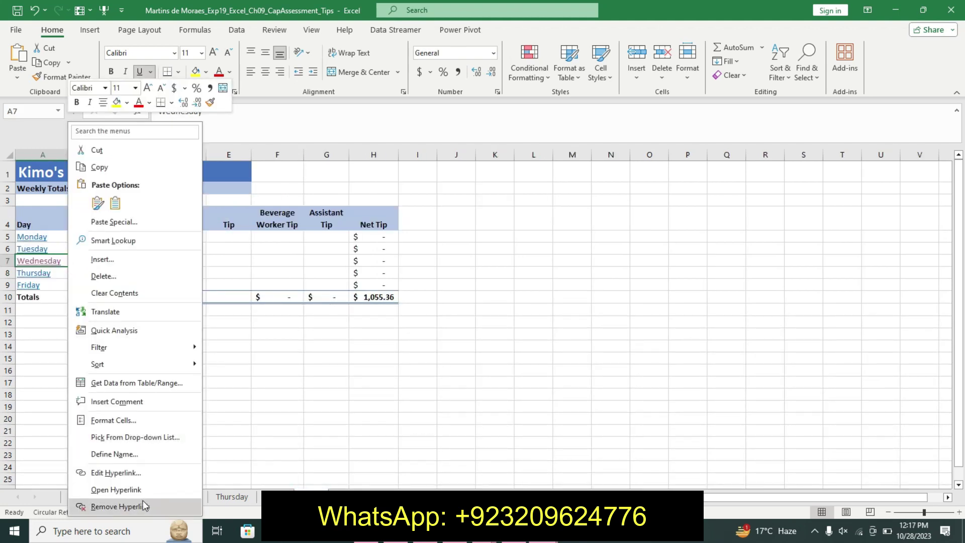
pyautogui.click(124, 469)
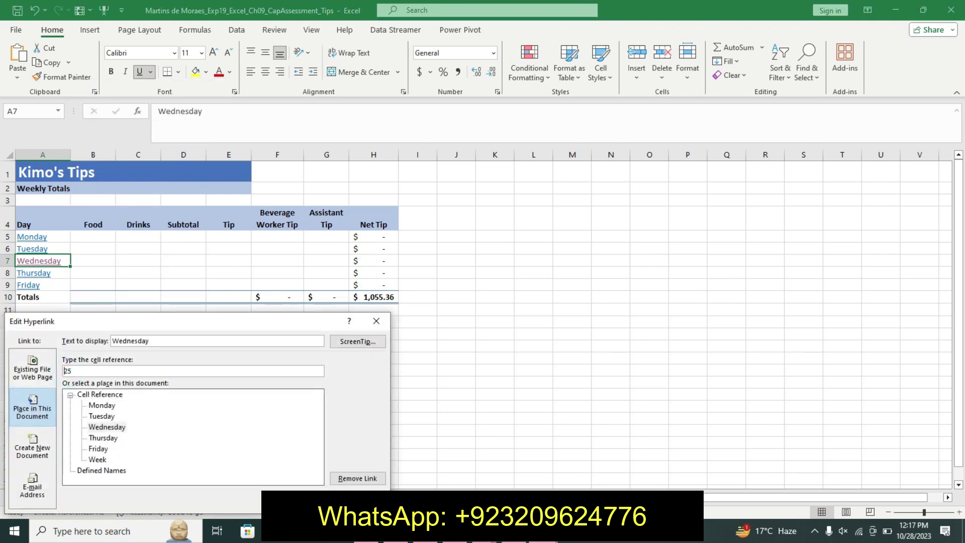
pyautogui.click(324, 490)
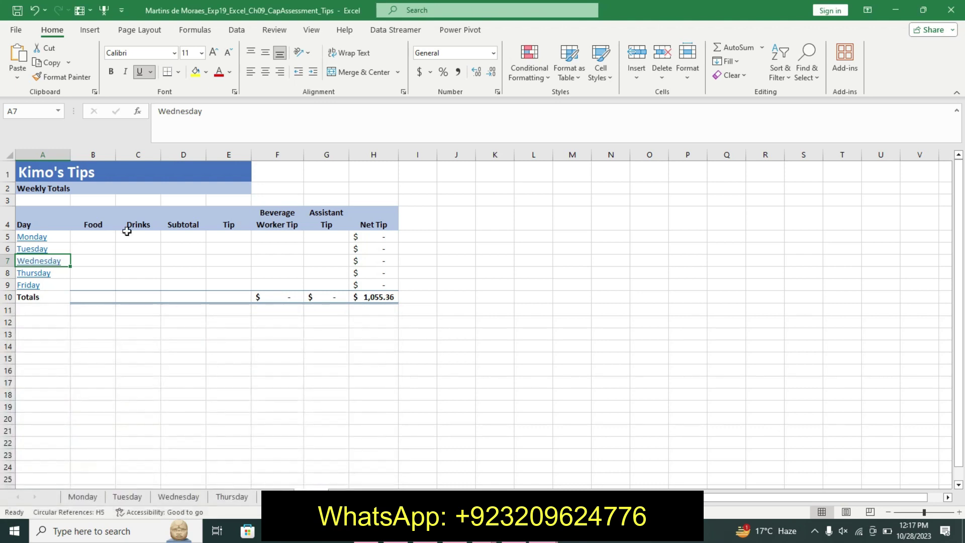
pyautogui.click(67, 247)
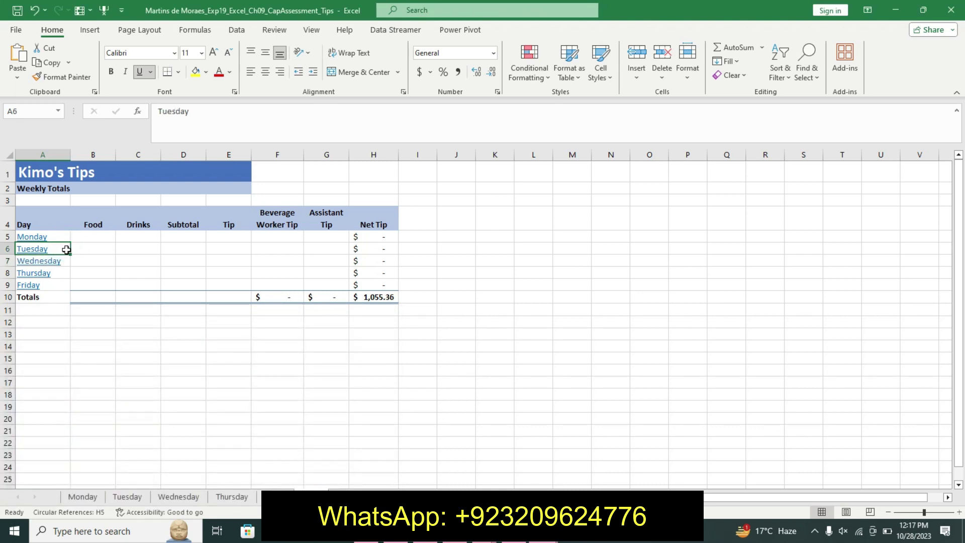
# Replace the Tuesday link's target cell reference in A6, entering B26
pyautogui.rightClick(67, 251)
pyautogui.click(120, 473)
pyautogui.doubleClick(70, 371)
pyautogui.write('B26')
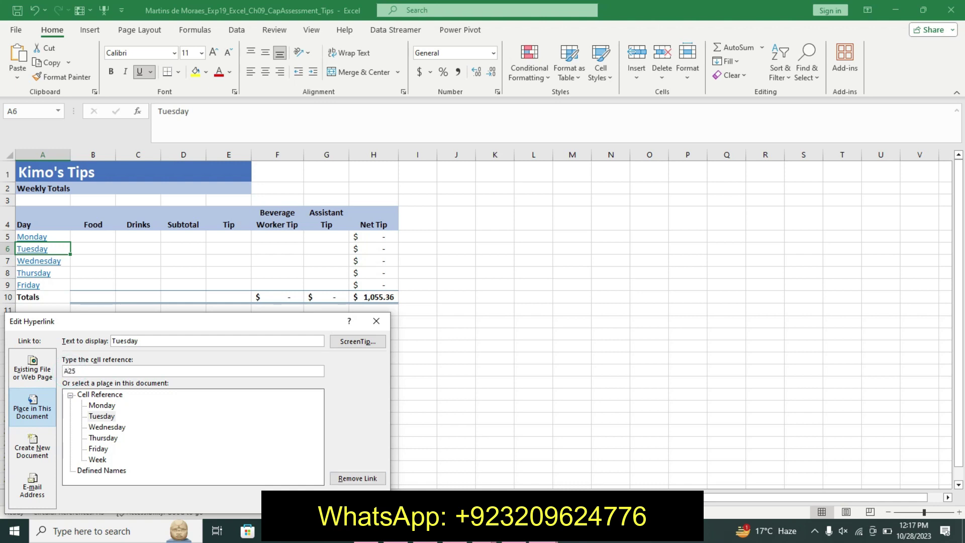
pyautogui.press('Return')
# Confirm the Monday link in A5 targets cell A25
pyautogui.click(59, 237)
pyautogui.rightClick(59, 238)
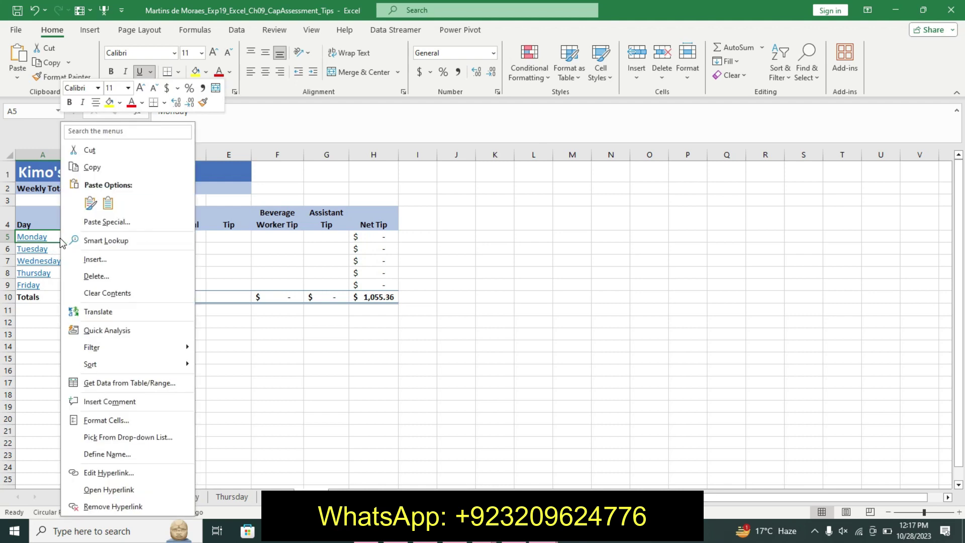
pyautogui.click(129, 475)
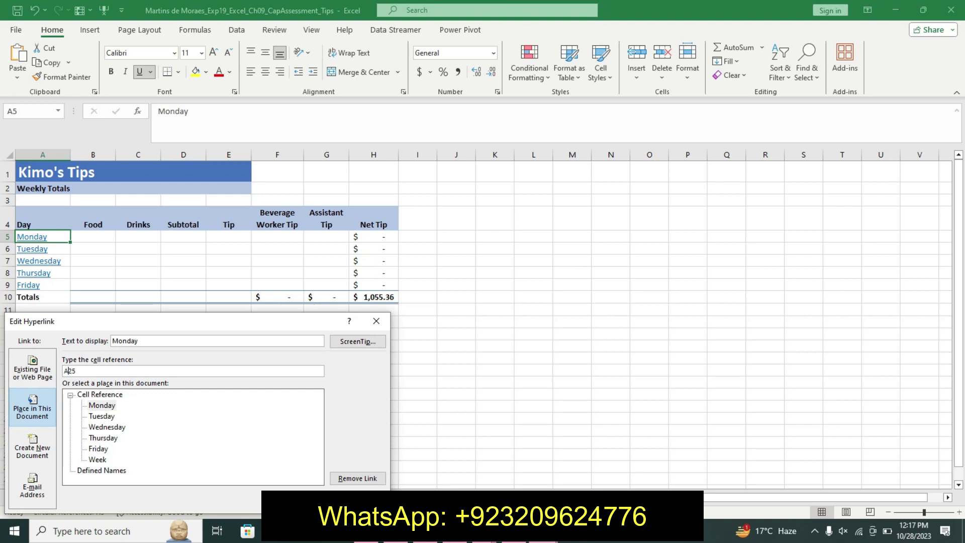
pyautogui.press('Return')
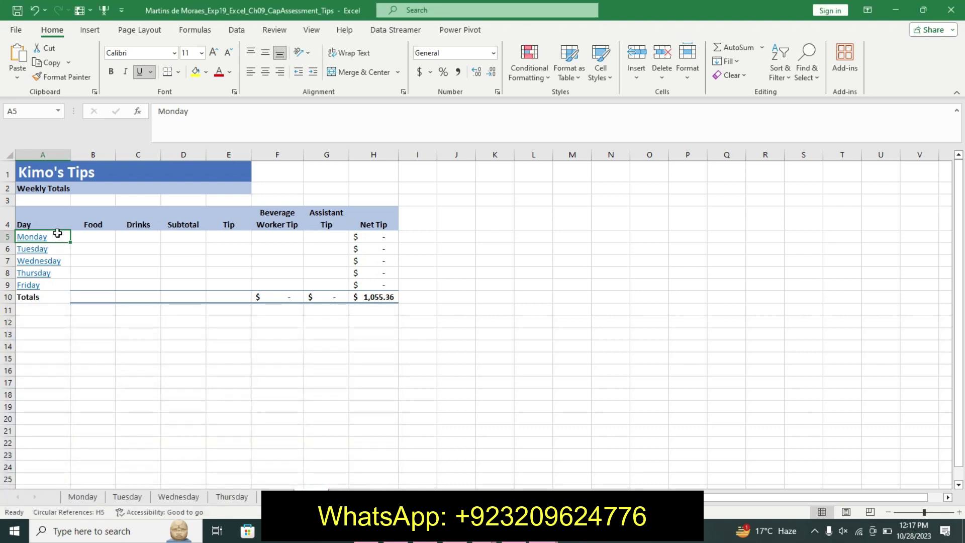
# Check the Monday link's 'Monday's Totals' ScreenTip, then close the link dialog unchanged
pyautogui.rightClick(58, 235)
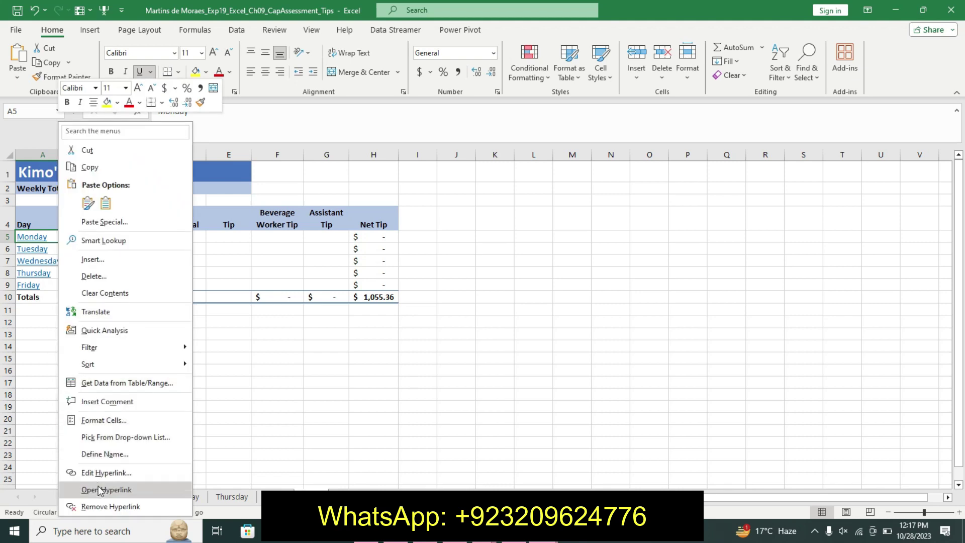
pyautogui.click(93, 471)
pyautogui.click(350, 340)
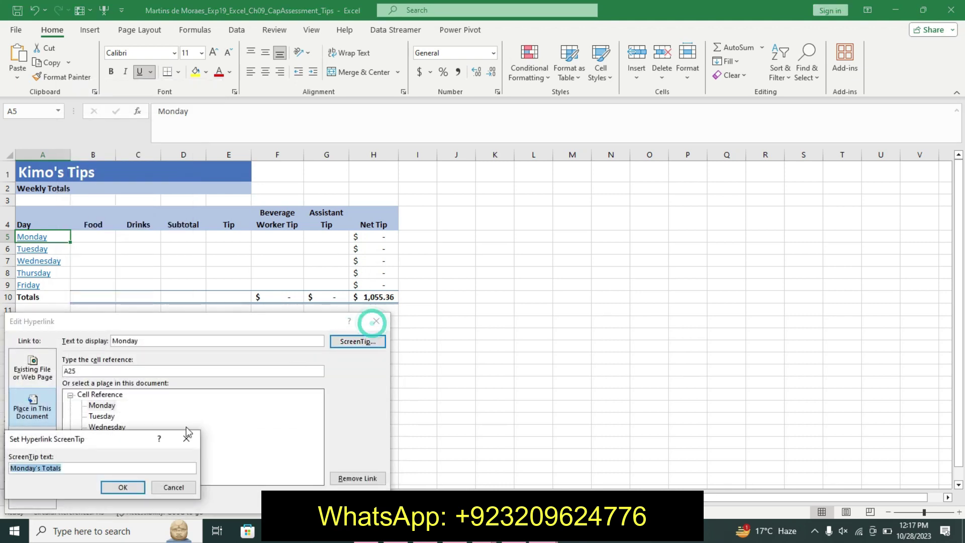
pyautogui.click(186, 439)
pyautogui.click(376, 321)
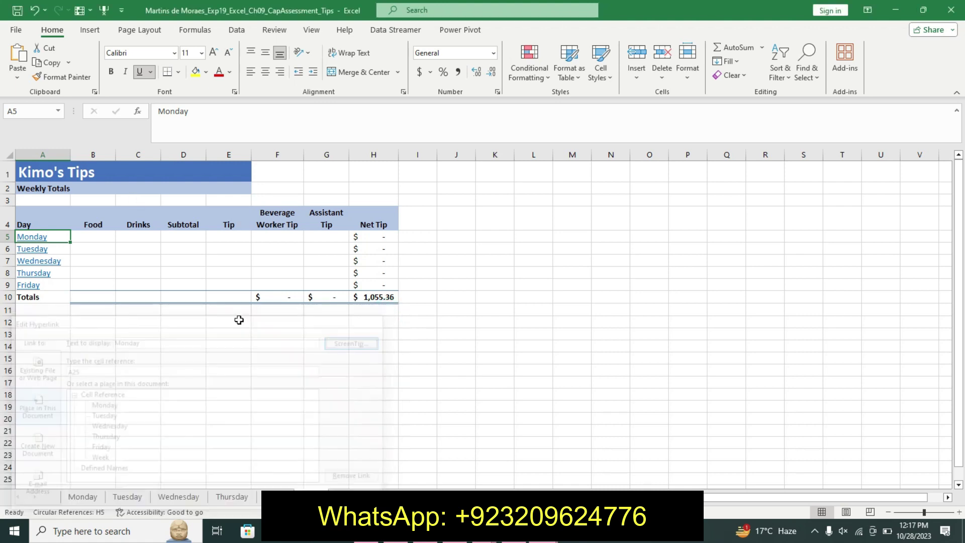
pyautogui.hotkey('alt', 'Tab')
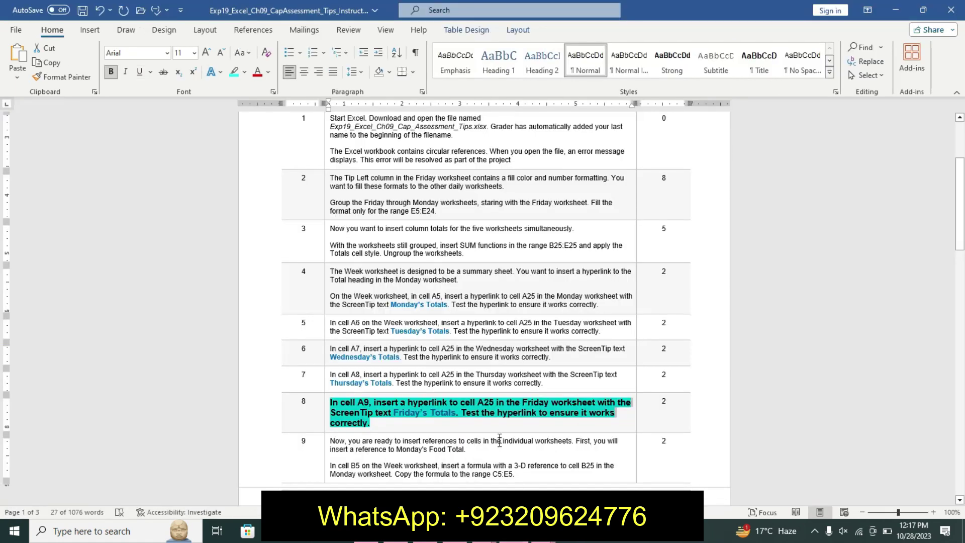
# Undo step 8's emphasis formatting and highlight step 9's intro paragraph in yellow
pyautogui.hotkey('ctrl', 'z')
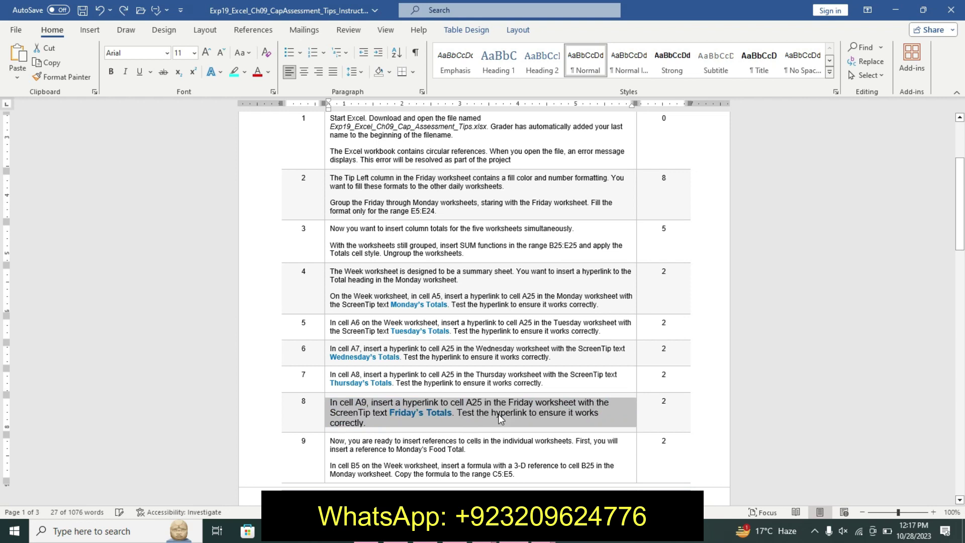
pyautogui.hotkey('ctrl', 'z')
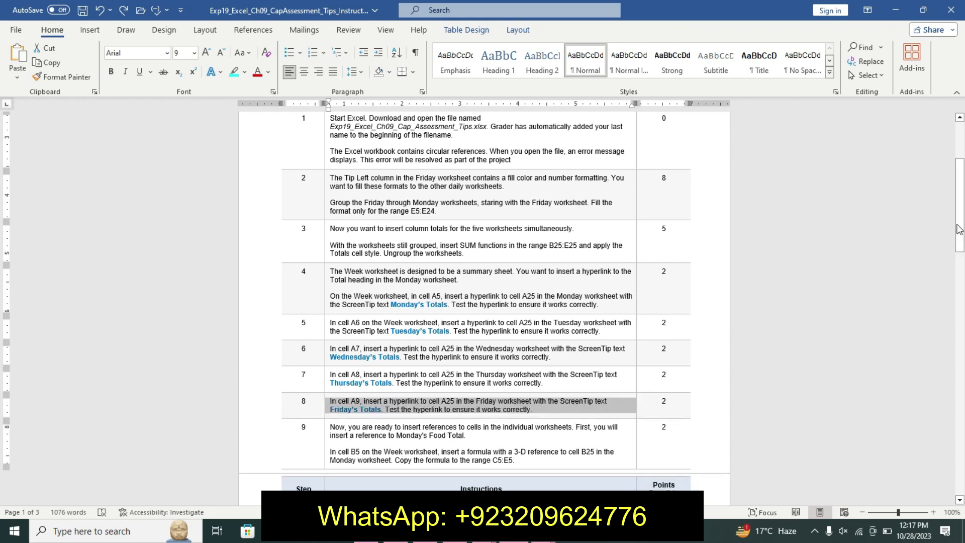
pyautogui.moveTo(958, 229); pyautogui.dragTo(959, 243)
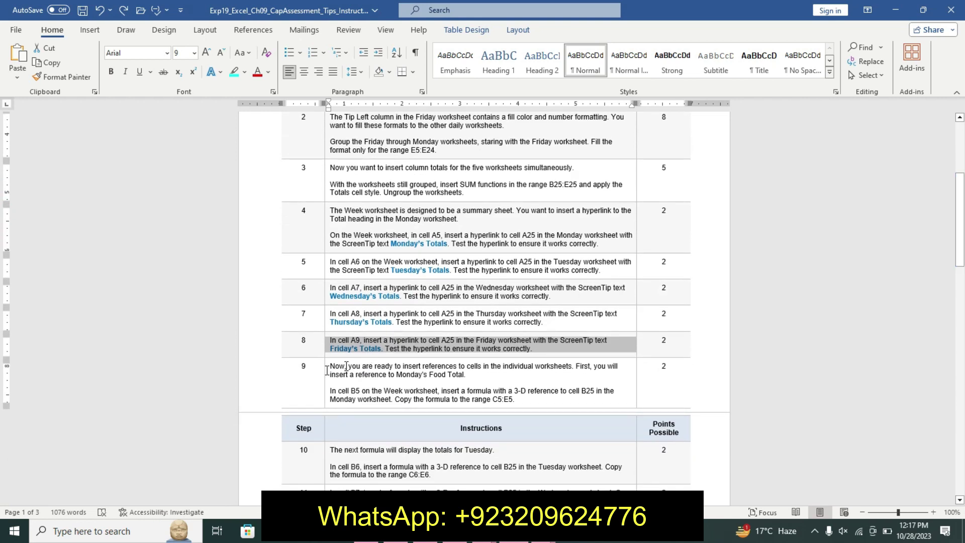
pyautogui.moveTo(331, 367); pyautogui.dragTo(466, 375)
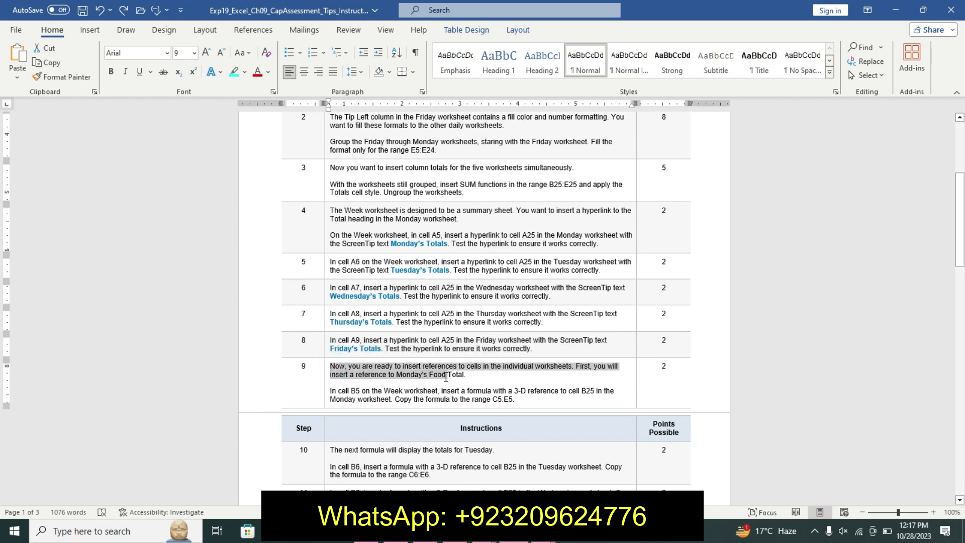
pyautogui.click(523, 357)
pyautogui.click(516, 373)
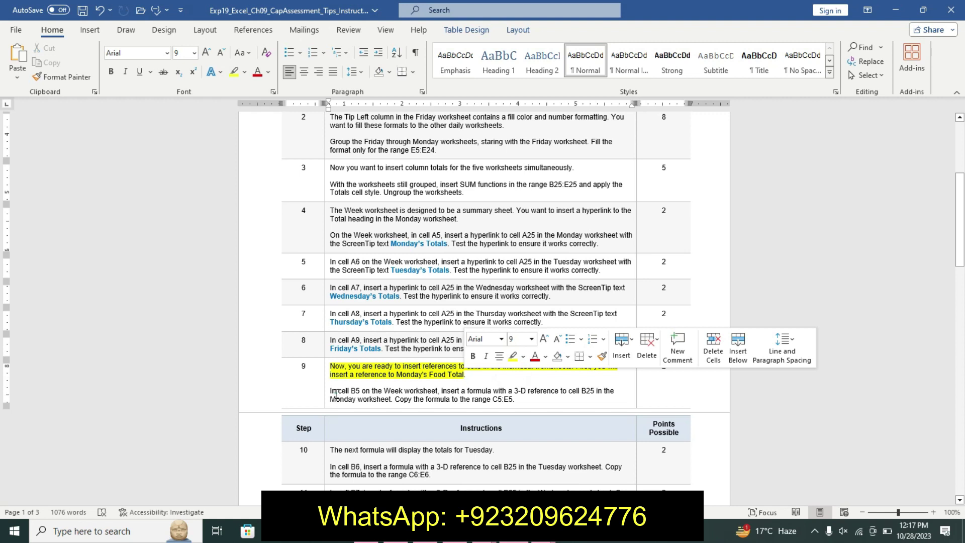
# Make step 9's B5 instruction paragraph 14 pt, bold, with turquoise highlight
pyautogui.moveTo(336, 395); pyautogui.dragTo(553, 400)
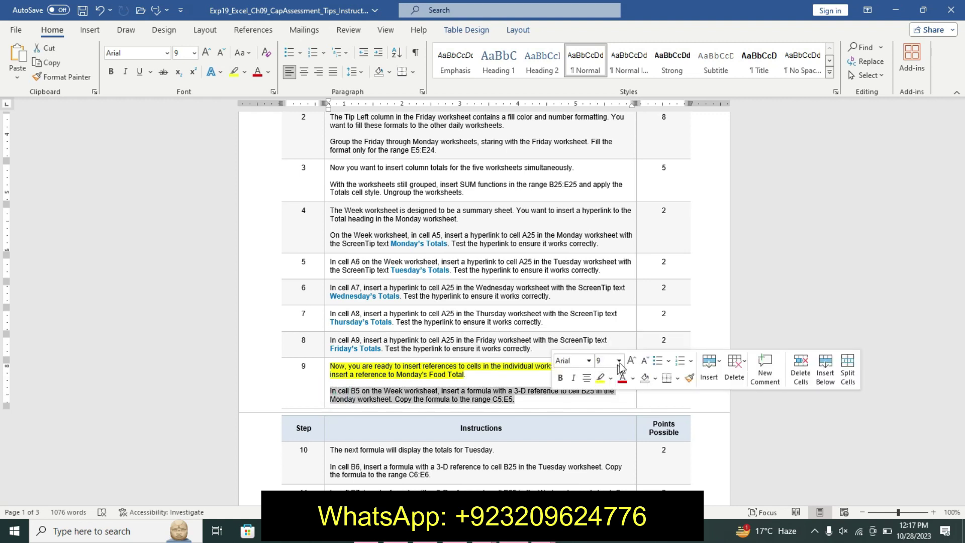
pyautogui.click(619, 361)
pyautogui.click(608, 205)
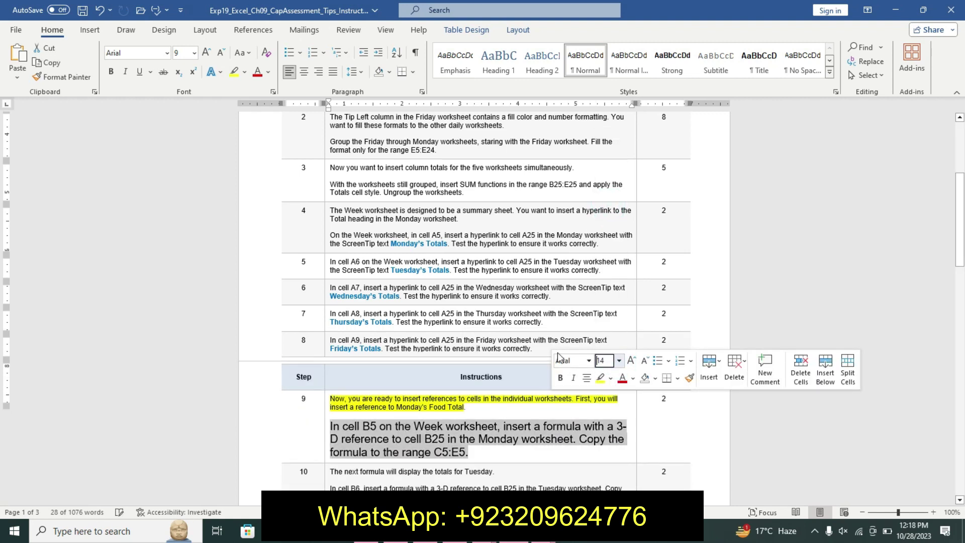
pyautogui.click(560, 377)
pyautogui.click(611, 378)
pyautogui.click(640, 397)
pyautogui.moveTo(963, 254); pyautogui.dragTo(963, 321)
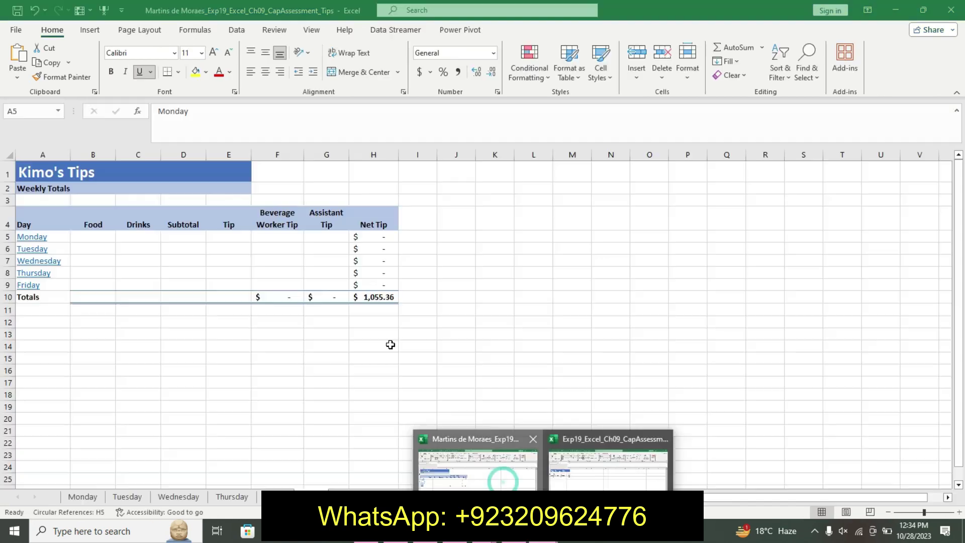
# Enter a 3-D reference formula in B5 pointing at a row 25 total on the Monday sheet
pyautogui.click(478, 460)
pyautogui.click(113, 240)
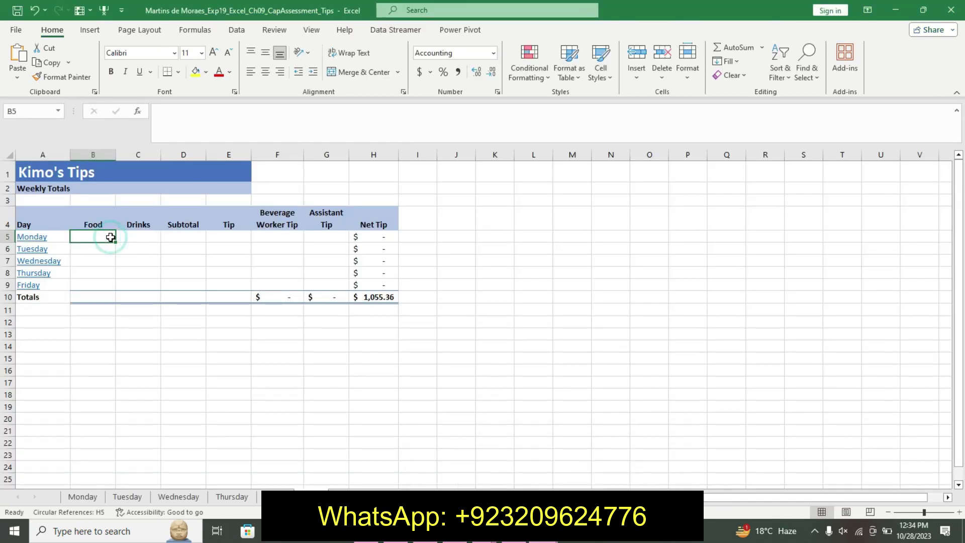
pyautogui.write('=')
pyautogui.click(83, 497)
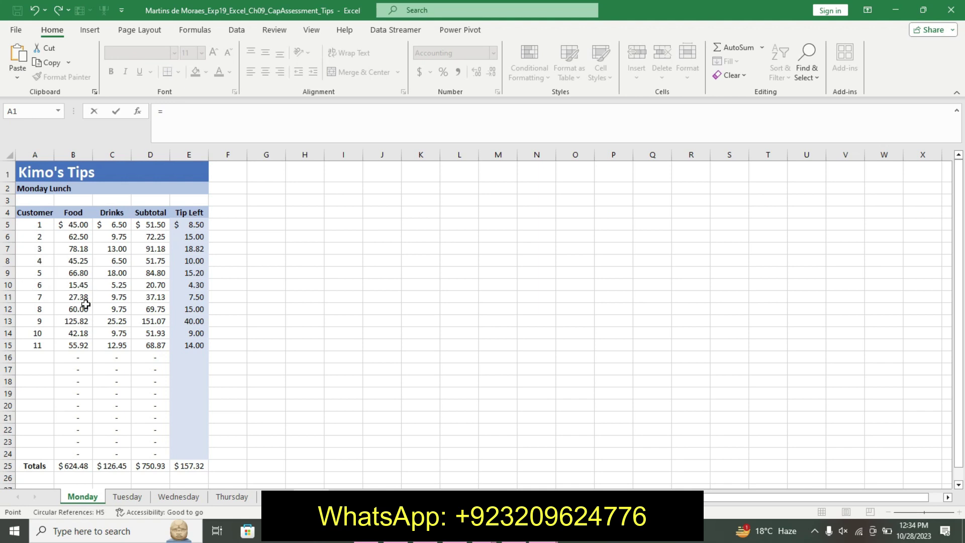
pyautogui.click(108, 464)
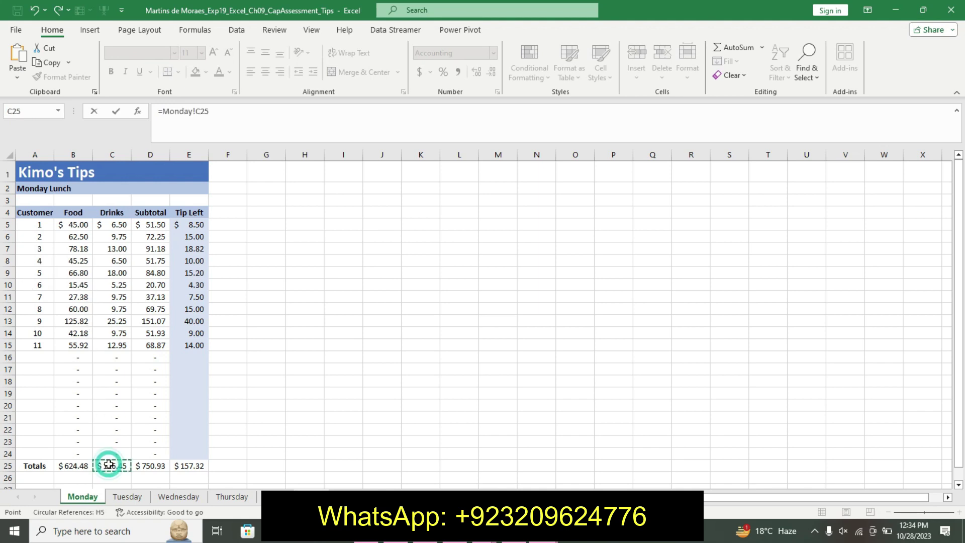
pyautogui.press('Return')
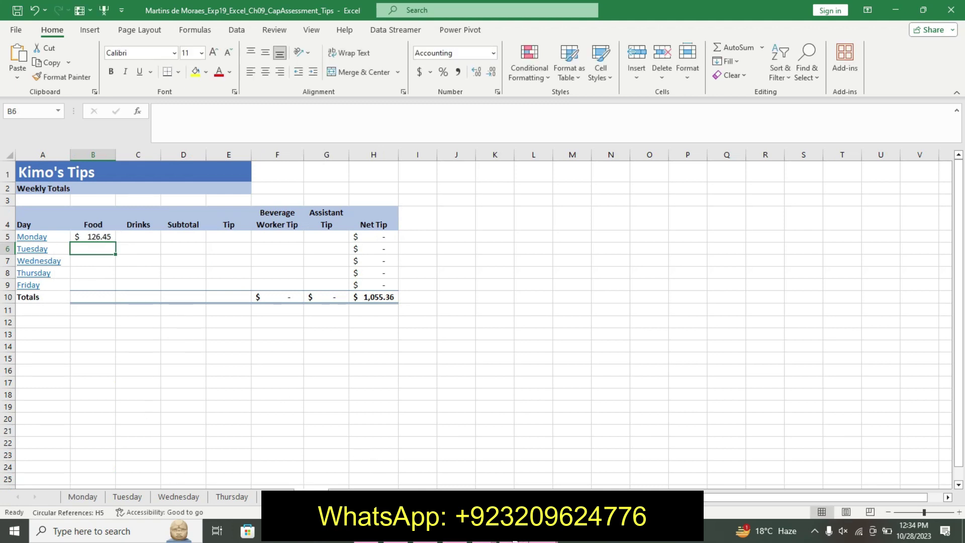
# Correct B5's formula to =Monday!B25 after checking the Word instructions
pyautogui.click(513, 458)
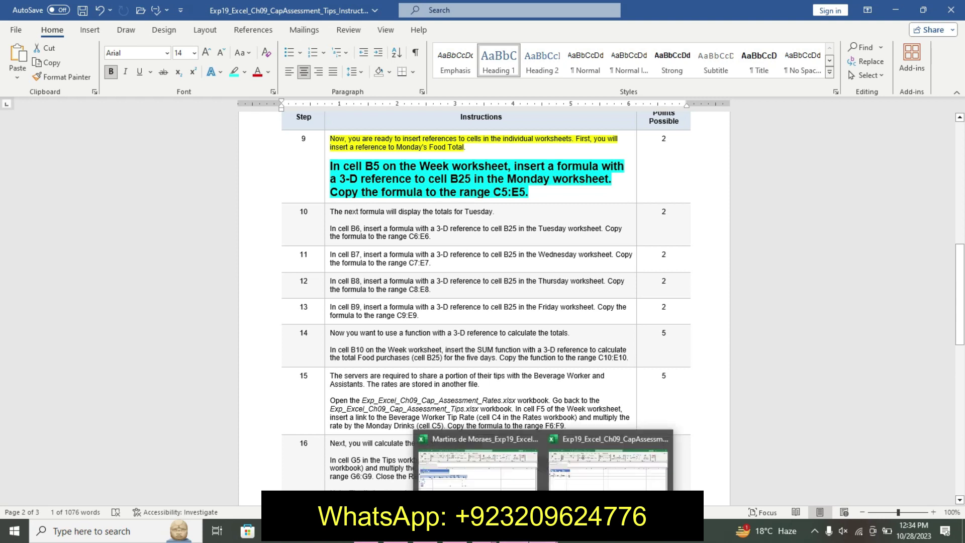
pyautogui.click(478, 470)
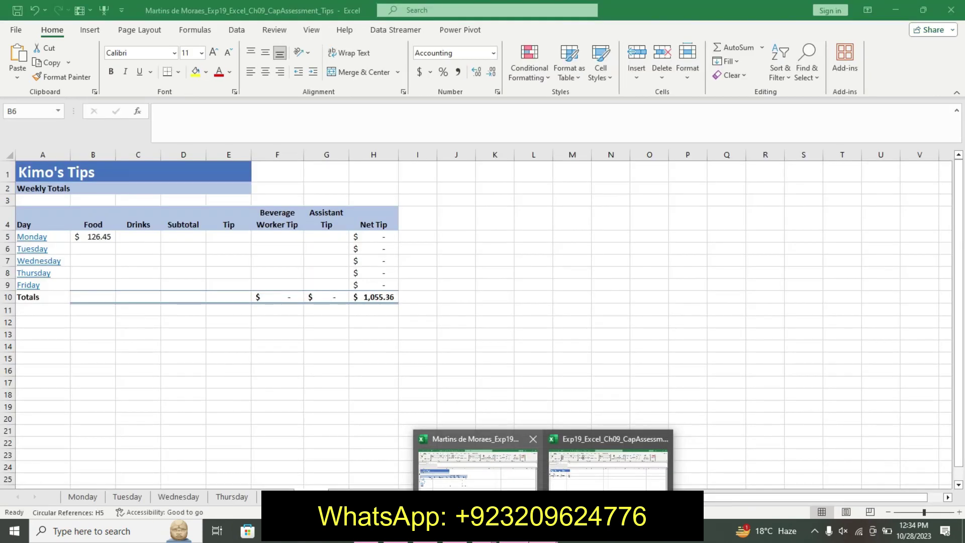
pyautogui.click(108, 237)
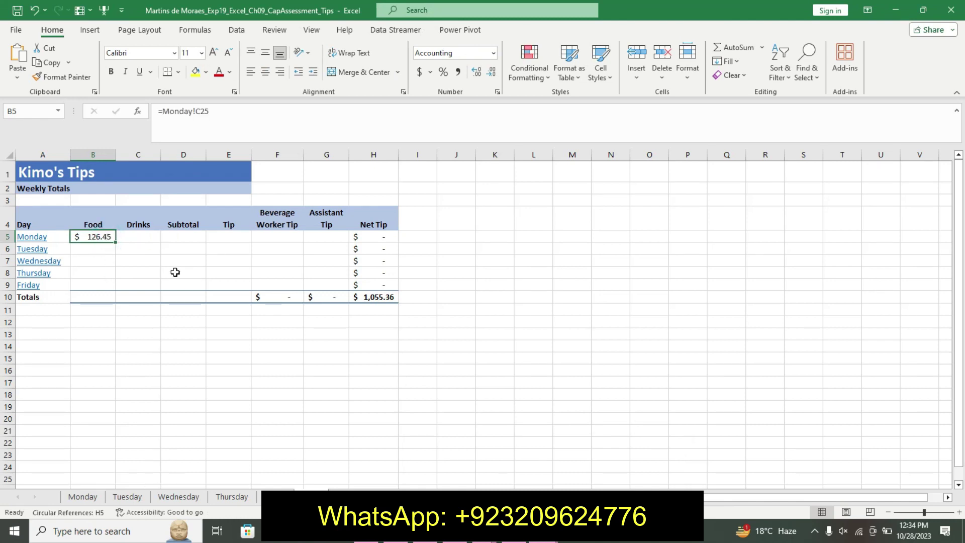
pyautogui.click(206, 112)
pyautogui.press('BackSpace')
pyautogui.write('B')
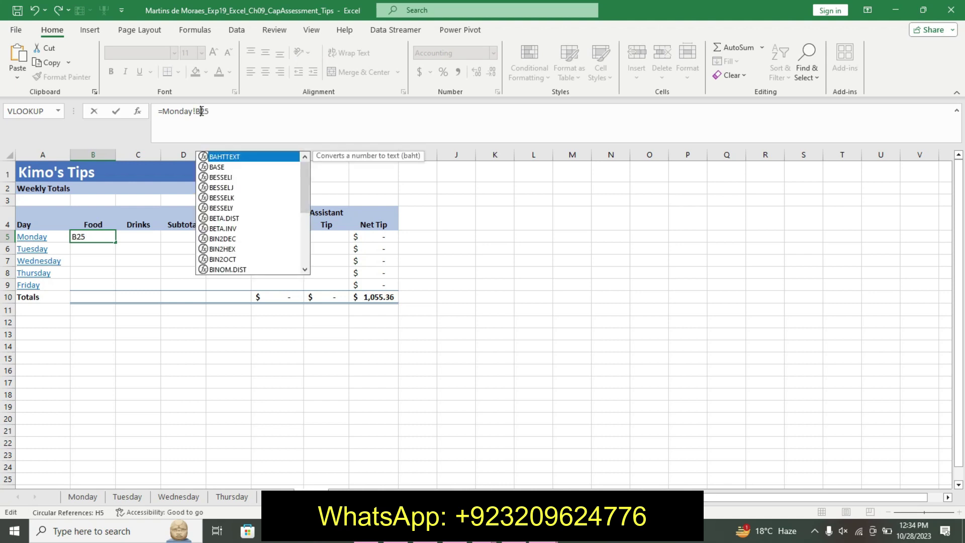
pyautogui.press('Return')
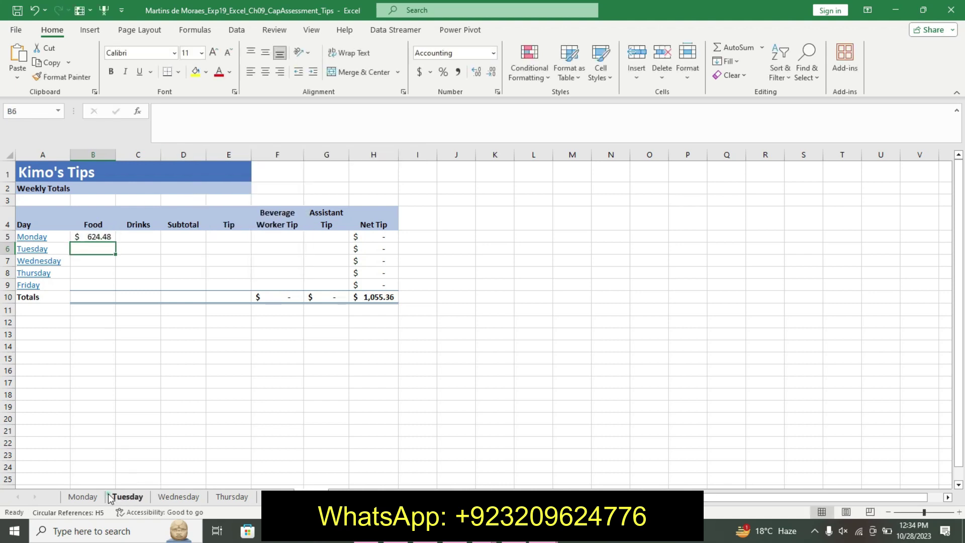
# Copy B5's =Monday!B25 formula across to E5 on the Weekly Totals sheet
pyautogui.click(110, 497)
pyautogui.click(82, 497)
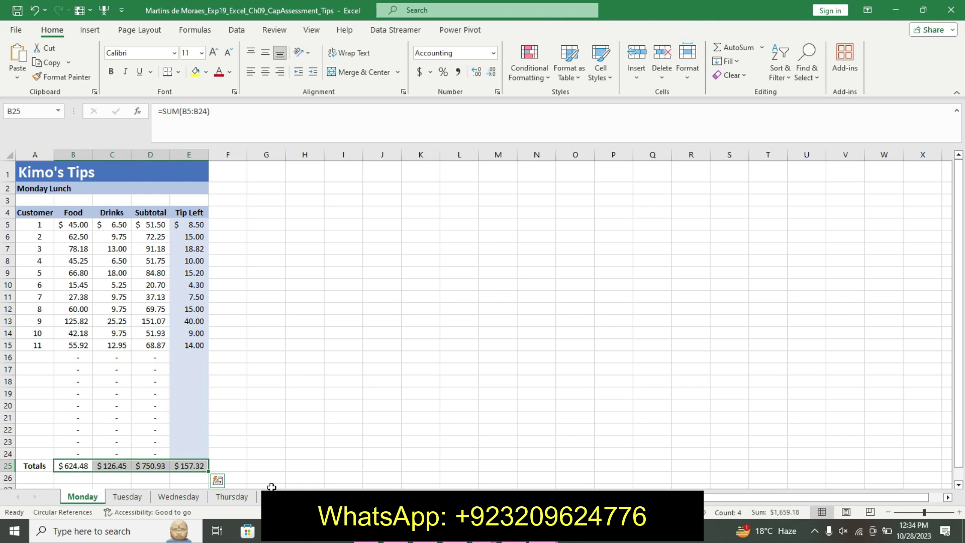
pyautogui.click(308, 496)
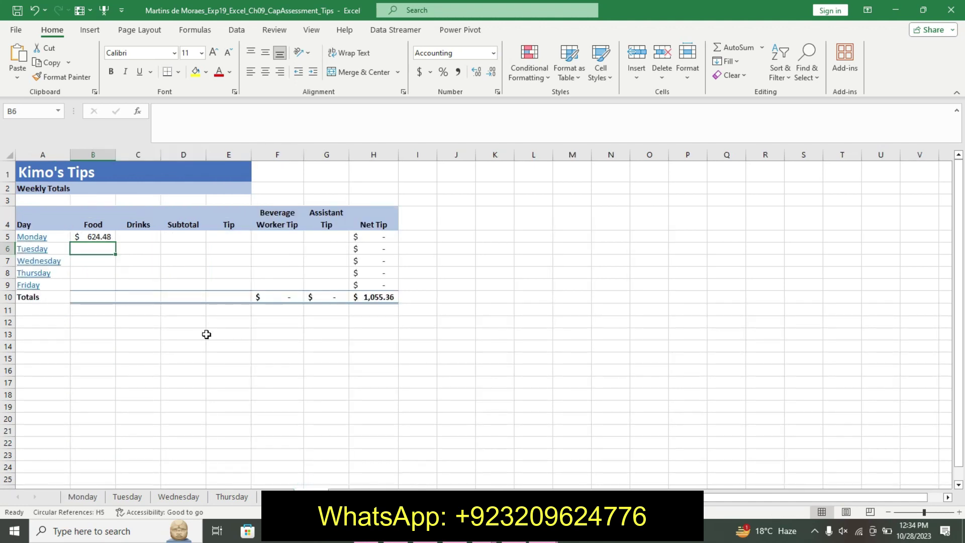
pyautogui.hotkey('alt', 'Tab')
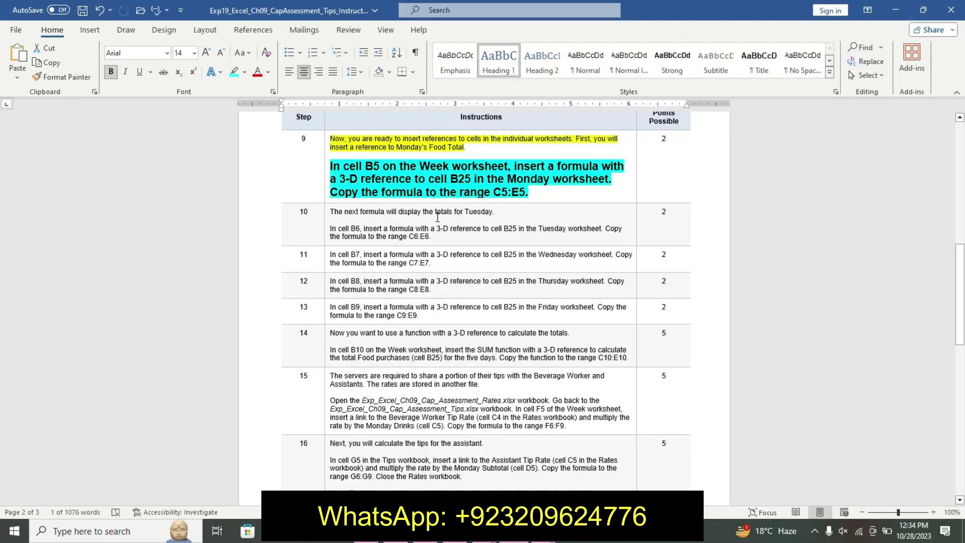
pyautogui.moveTo(247, 531)
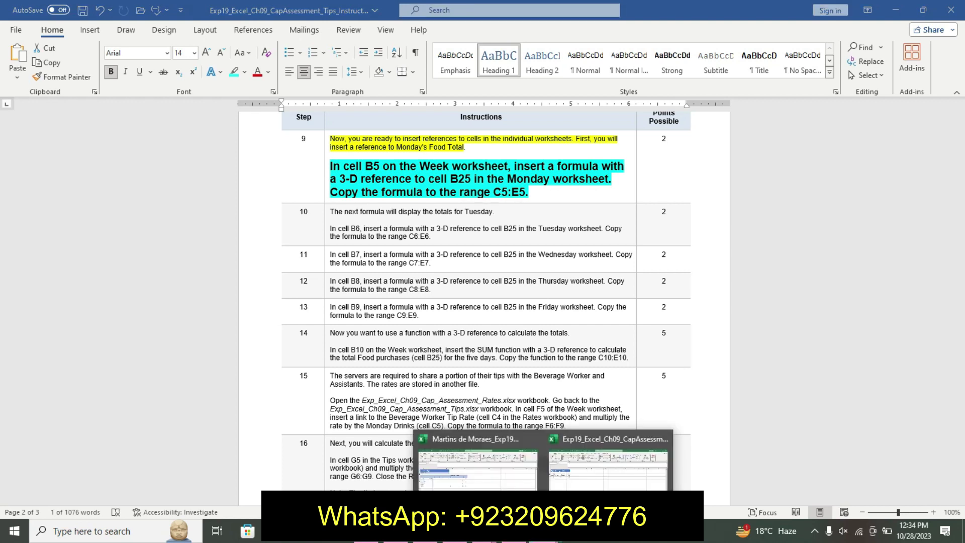
pyautogui.click(478, 460)
pyautogui.click(93, 236)
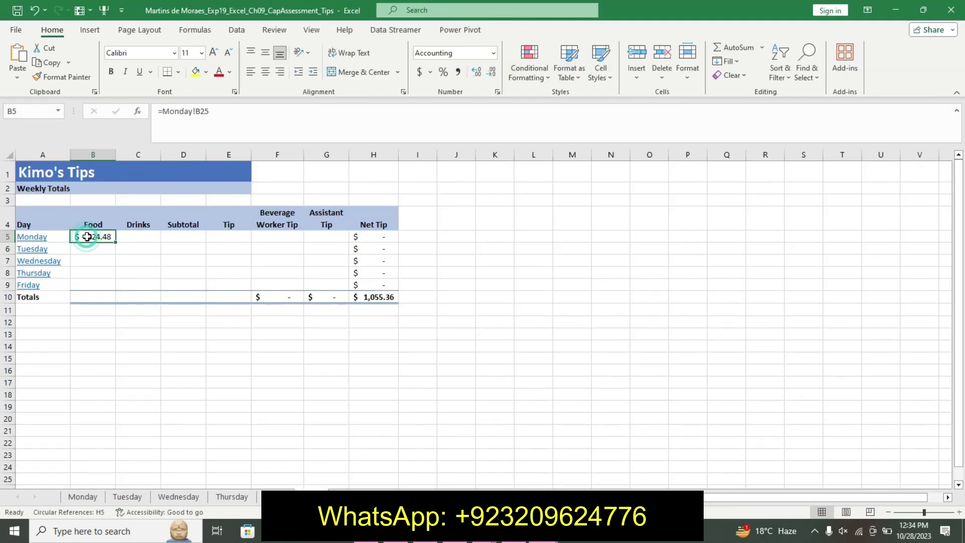
pyautogui.moveTo(116, 242)
pyautogui.mouseDown()
pyautogui.moveTo(342, 242)
pyautogui.moveTo(252, 240)
pyautogui.mouseUp()
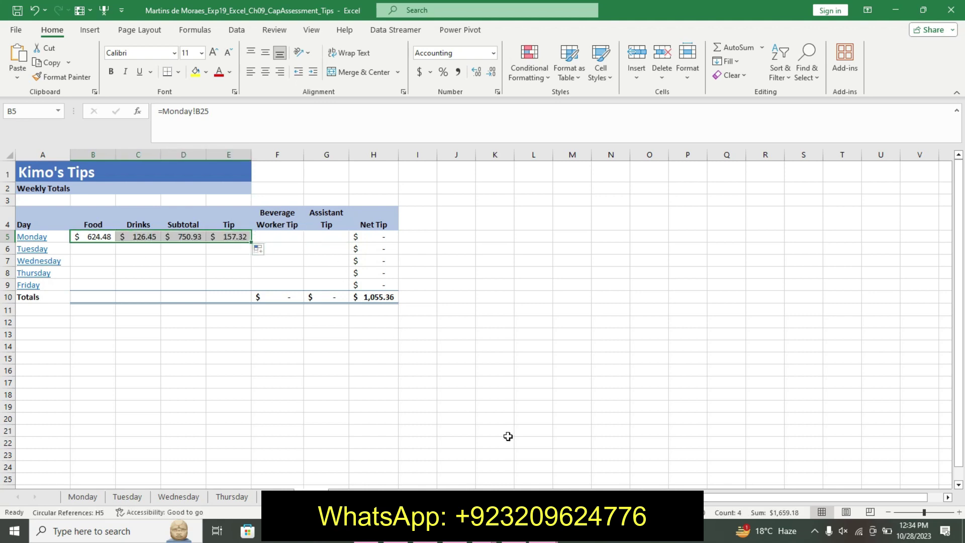
pyautogui.hotkey('alt', 'Tab')
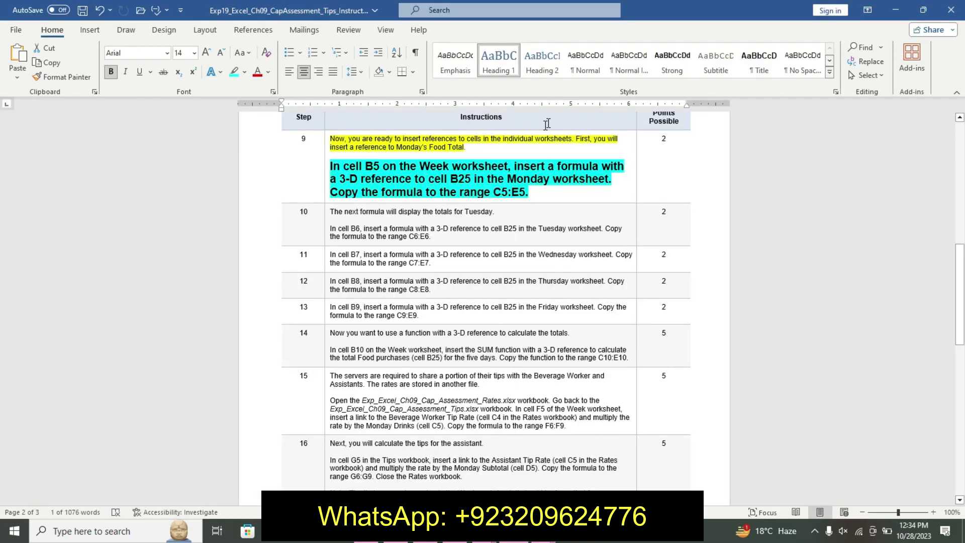
# Remove step 9's emphasis and highlight step 10's first sentence in yellow
pyautogui.hotkey('ctrl', 'z')
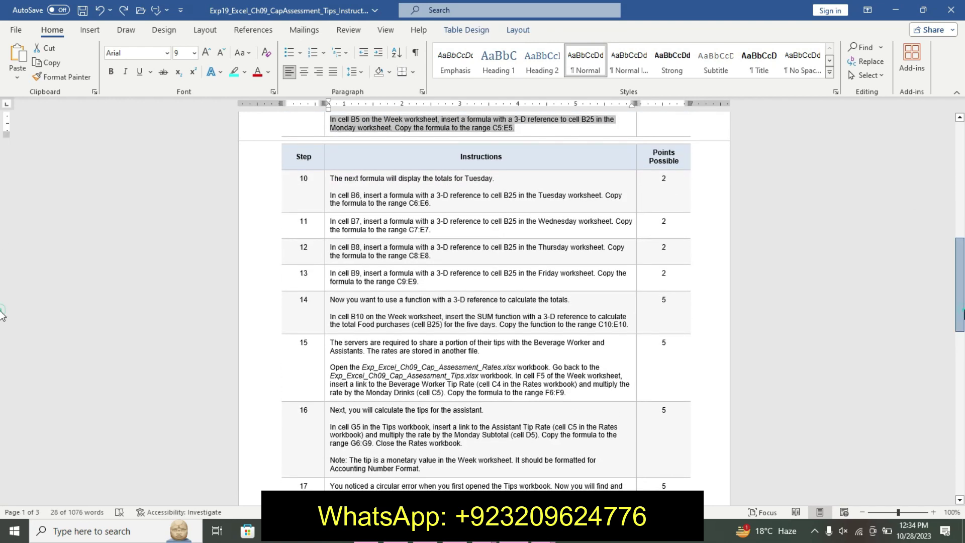
pyautogui.hotkey('ctrl', 'z')
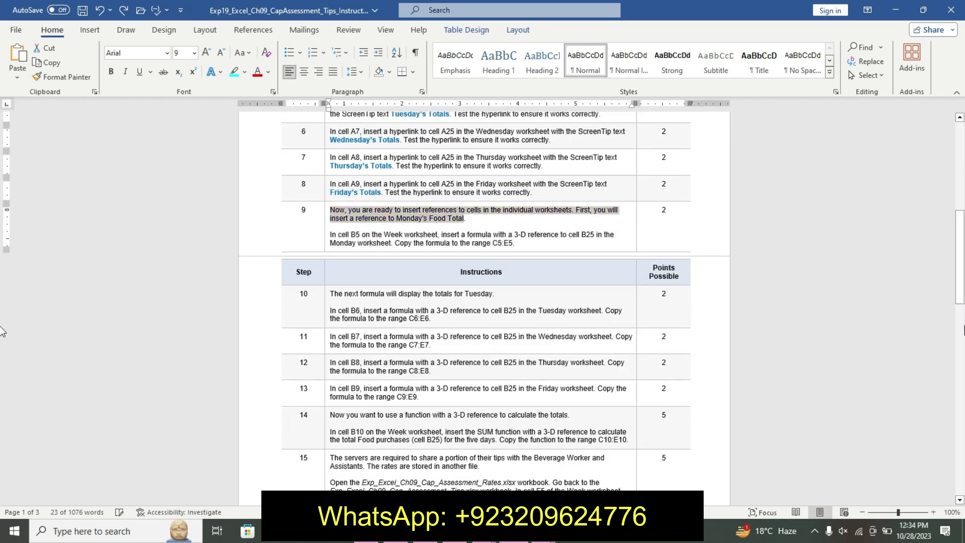
pyautogui.moveTo(960, 286)
pyautogui.mouseDown()
pyautogui.moveTo(960, 316)
pyautogui.moveTo(961, 302)
pyautogui.mouseUp()
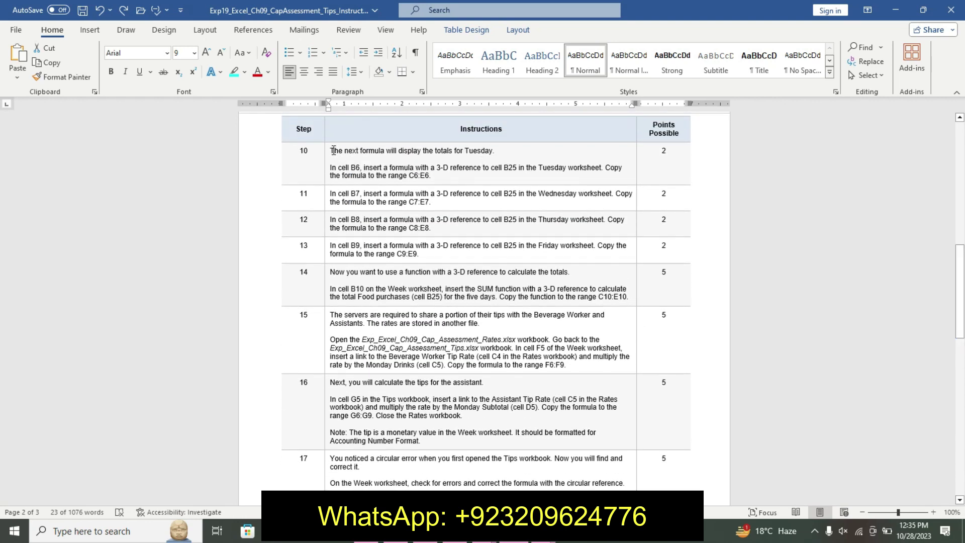
pyautogui.moveTo(331, 150); pyautogui.dragTo(494, 150)
pyautogui.click(552, 132)
pyautogui.click(546, 134)
# Make step 10's B6 instruction sentence 12 pt, bold, with turquoise highlight
pyautogui.moveTo(332, 168); pyautogui.dragTo(433, 178)
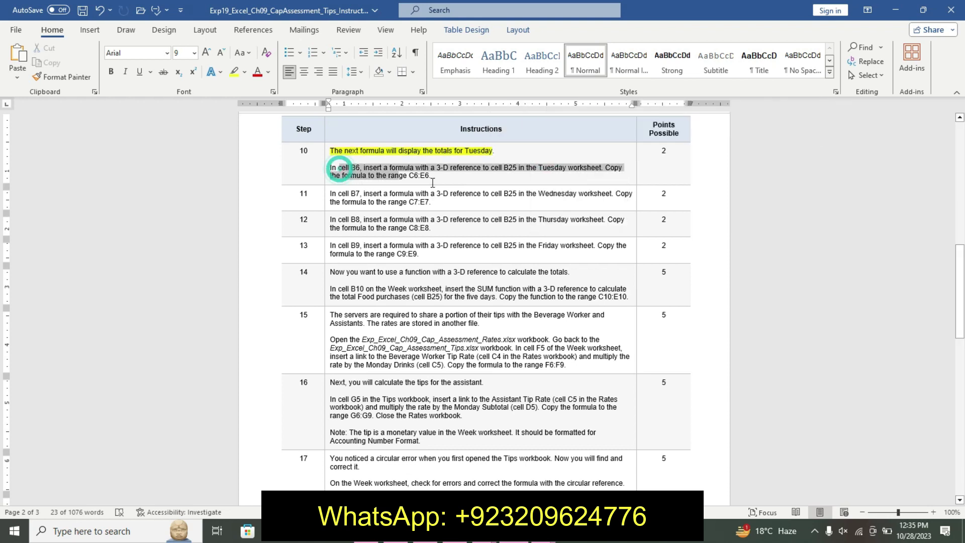
pyautogui.click(330, 167)
pyautogui.click(328, 166)
pyautogui.click(329, 167)
pyautogui.moveTo(330, 167); pyautogui.dragTo(418, 178)
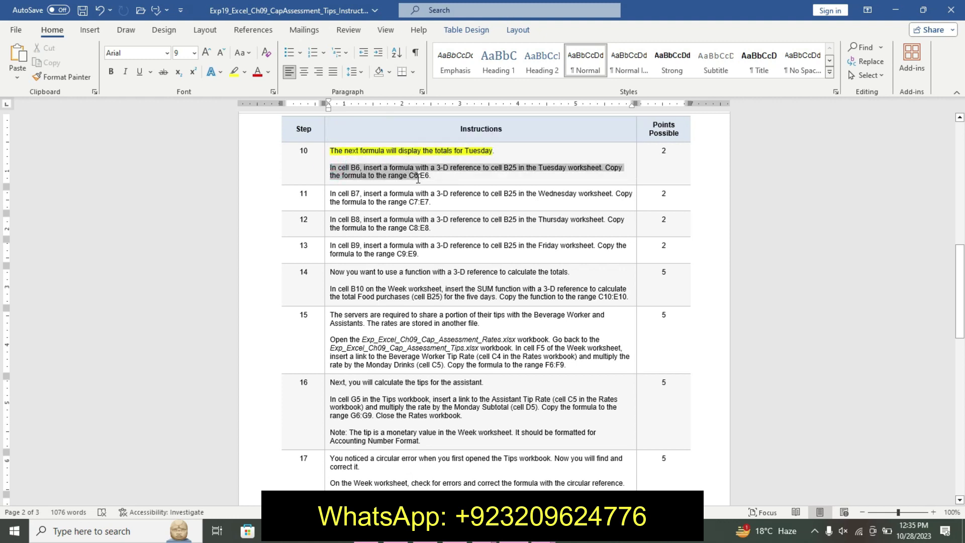
pyautogui.click(504, 139)
pyautogui.click(491, 211)
pyautogui.click(445, 157)
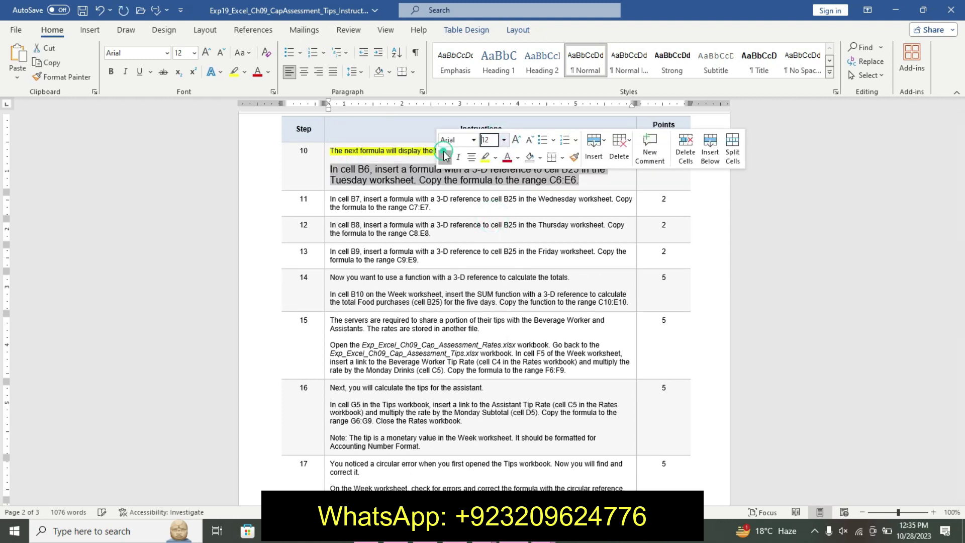
pyautogui.click(497, 158)
pyautogui.click(523, 177)
pyautogui.click(333, 184)
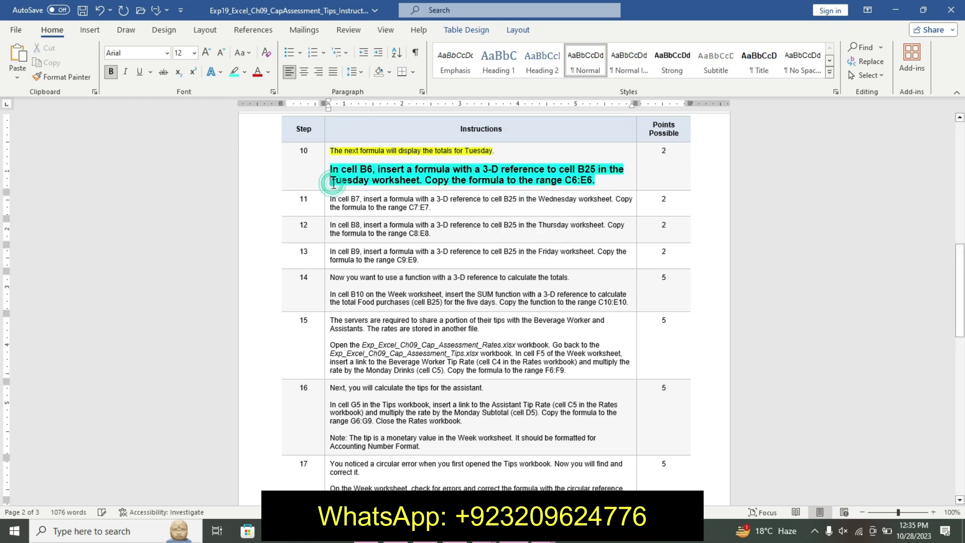
pyautogui.moveTo(332, 184)
pyautogui.mouseDown()
pyautogui.moveTo(383, 203)
pyautogui.moveTo(333, 167)
pyautogui.mouseUp()
pyautogui.click(407, 182)
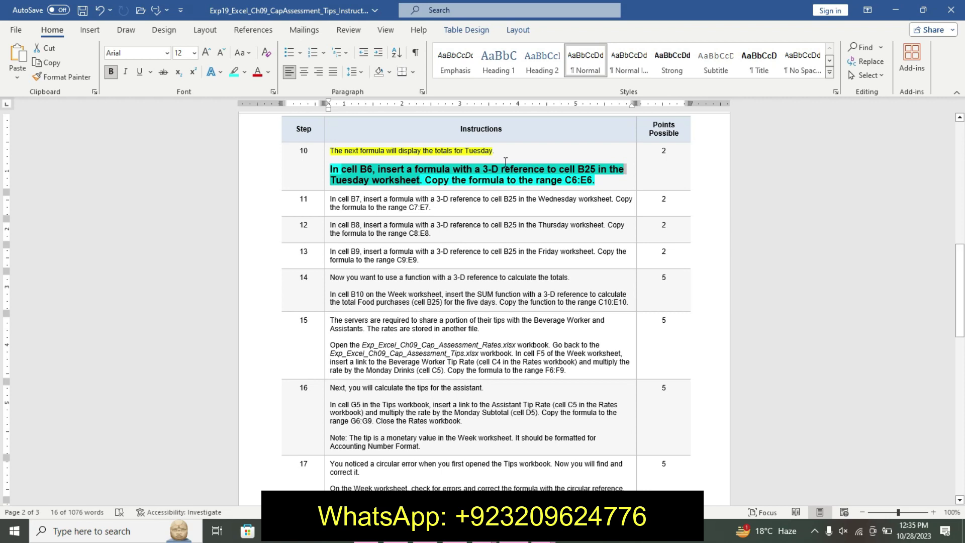
pyautogui.click(540, 532)
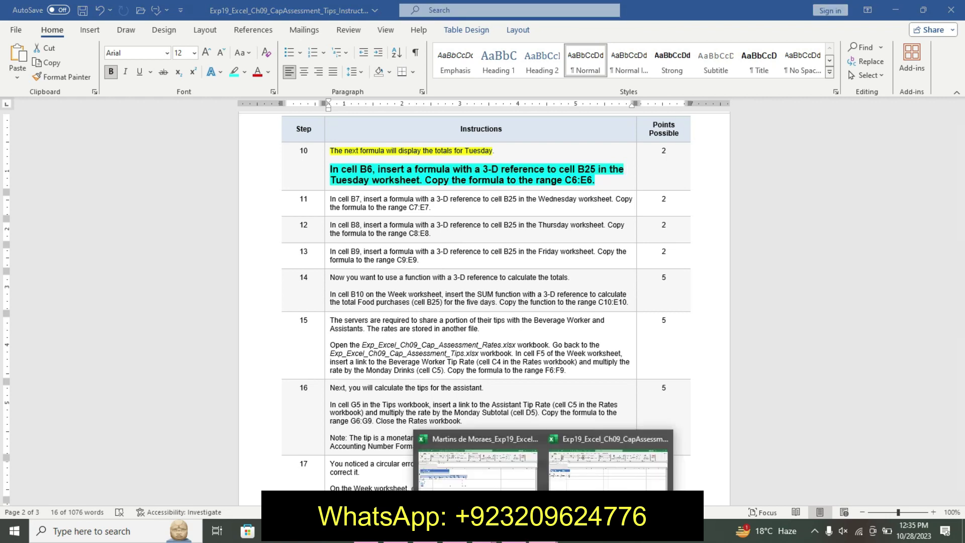
# Build the formula =Tuesday!B25 in B6 to pull Tuesday's $879.78 Food total
pyautogui.click(477, 468)
pyautogui.click(94, 248)
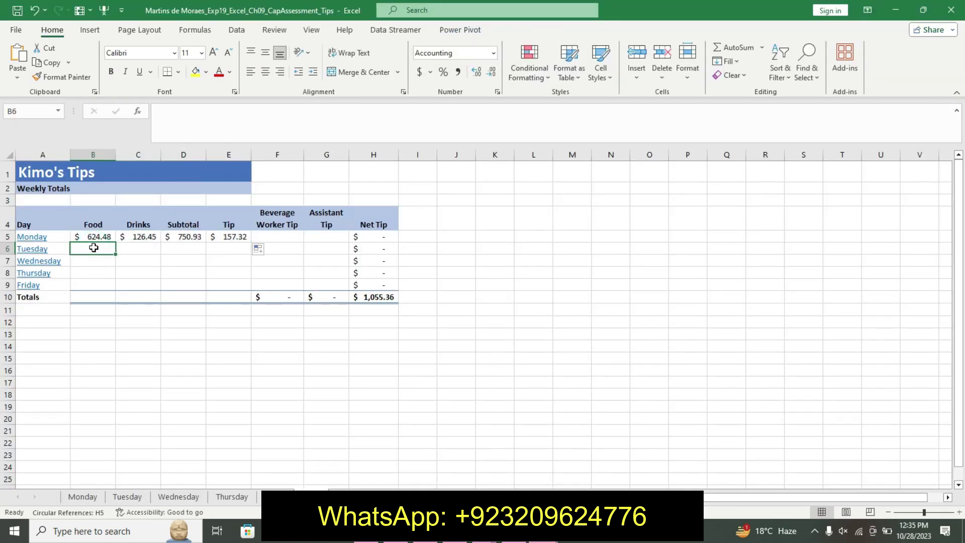
pyautogui.write('=')
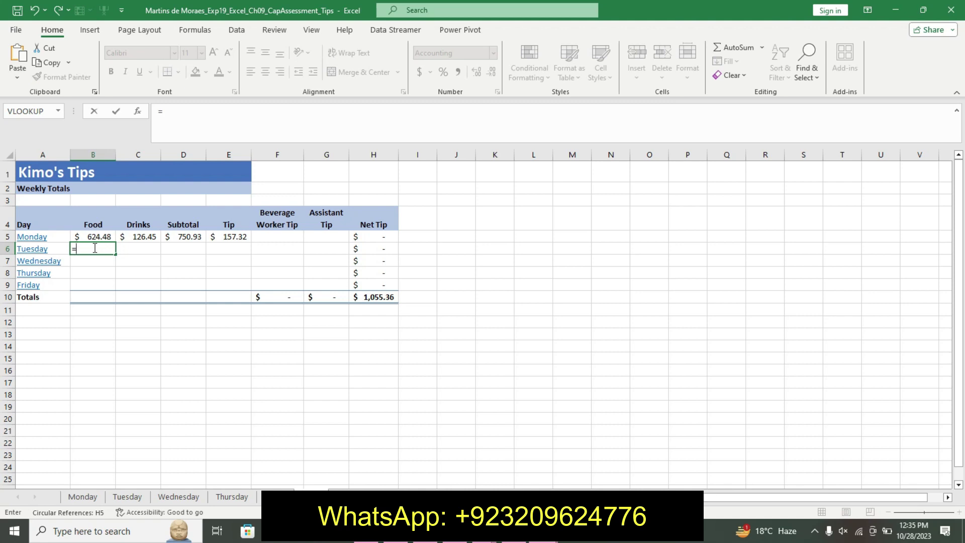
pyautogui.click(127, 497)
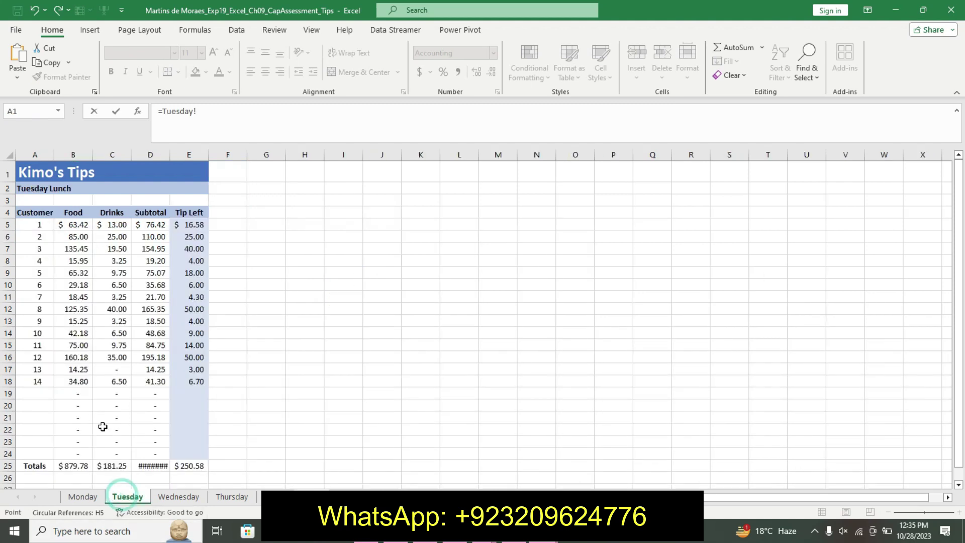
pyautogui.click(76, 465)
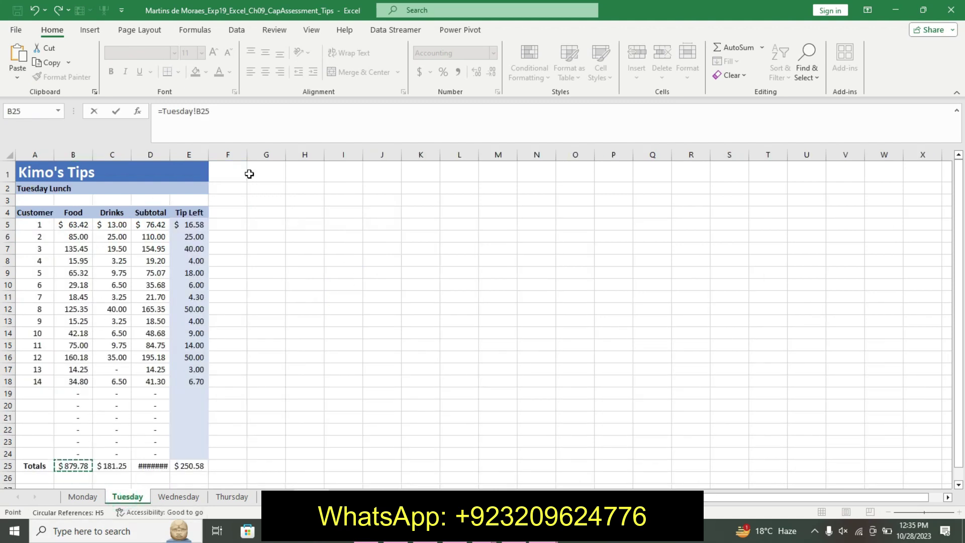
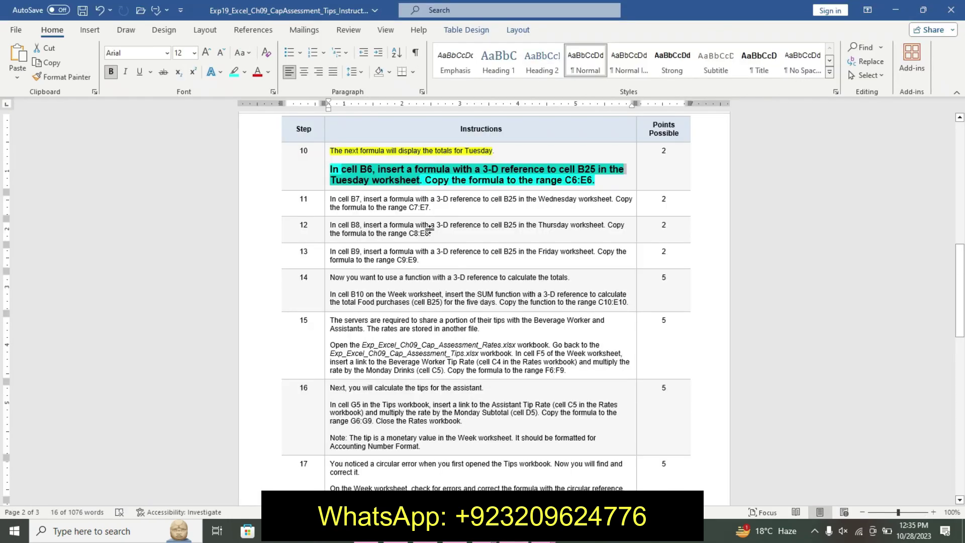
# Mark step 10's copy sentence, then fill the Tuesday B6 formula across C6:E6 in Kimo's Tips
pyautogui.moveTo(426, 181); pyautogui.dragTo(596, 181)
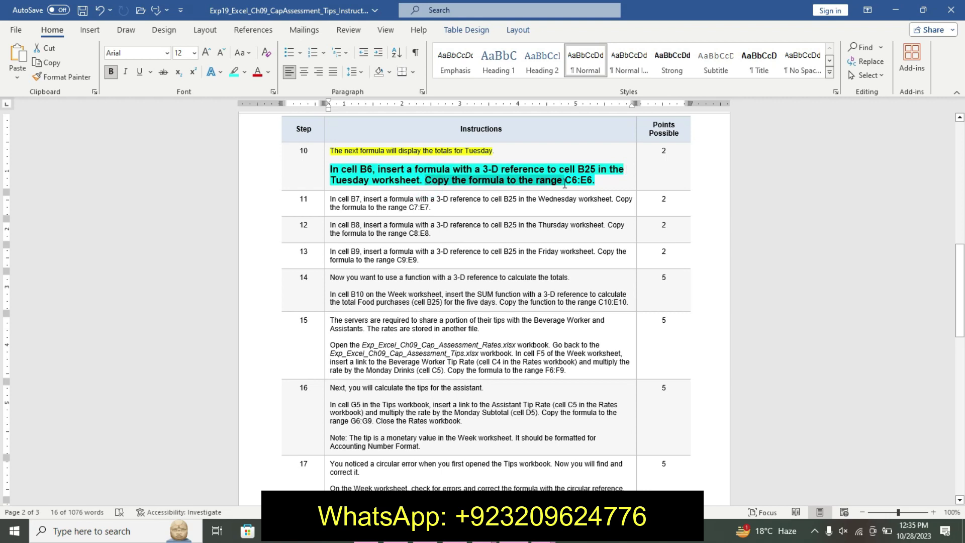
pyautogui.click(543, 532)
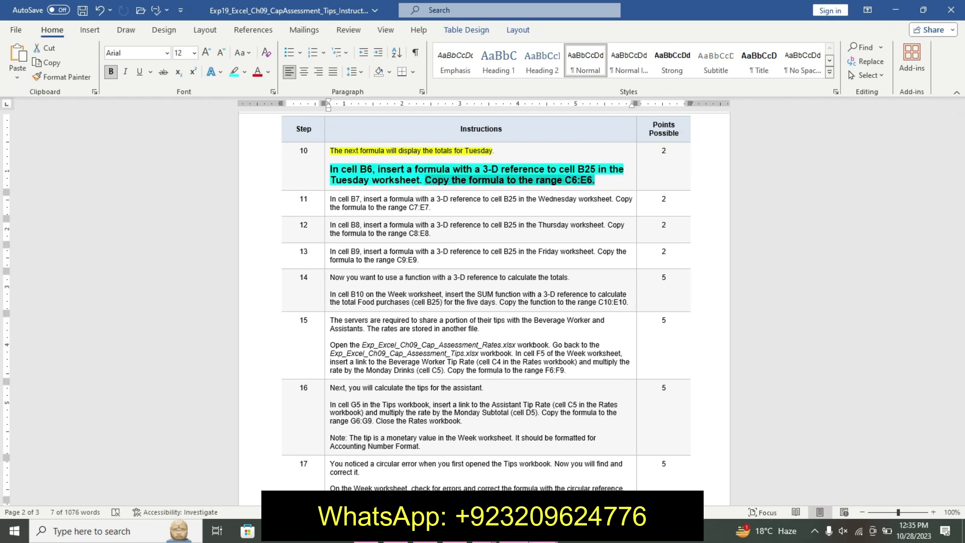
pyautogui.click(514, 437)
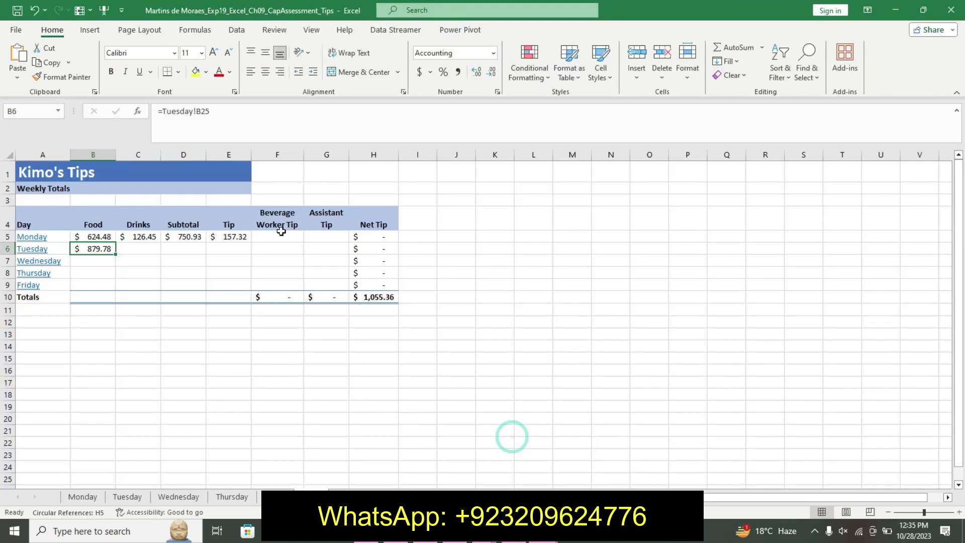
pyautogui.moveTo(115, 254); pyautogui.dragTo(236, 254)
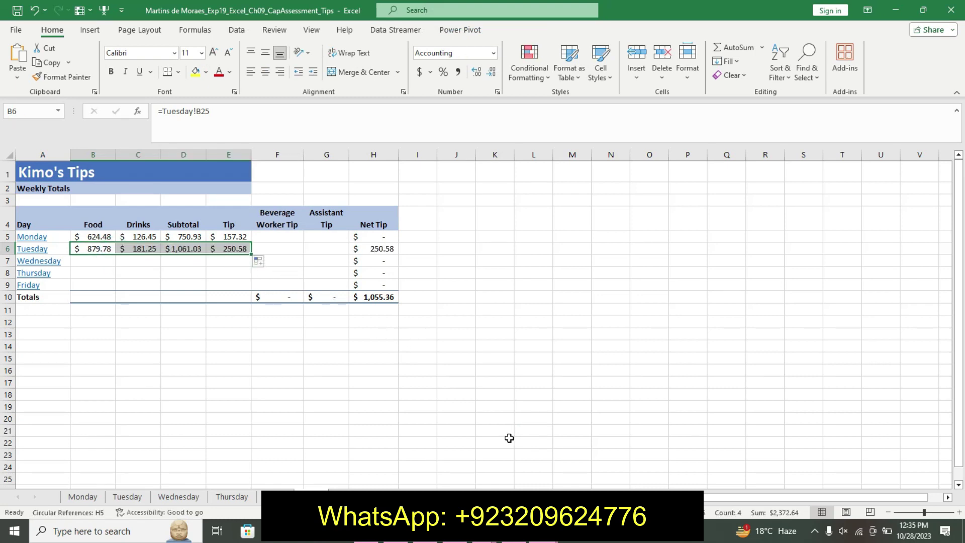
pyautogui.click(526, 540)
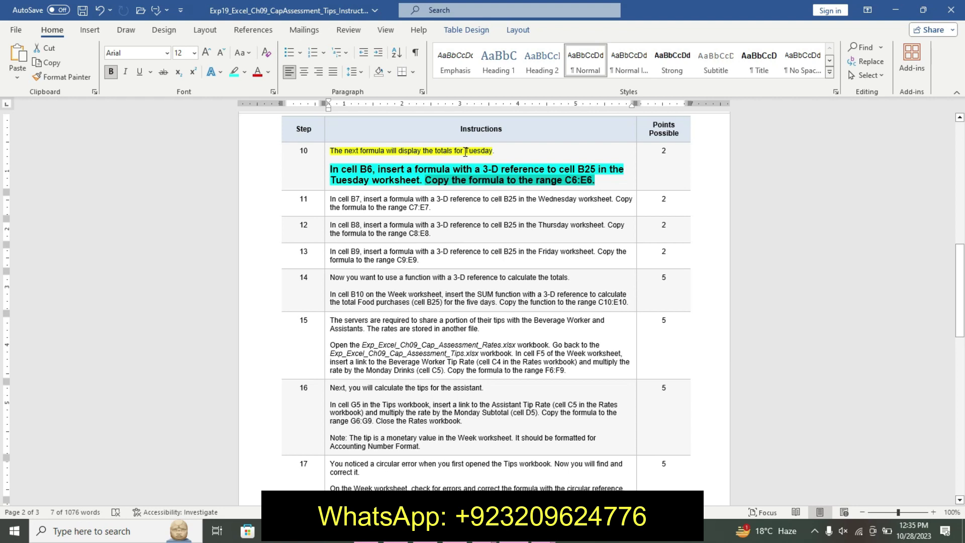
# Undo step 10's text formatting and select step 11's instruction
pyautogui.hotkey('ctrl', 'z')
pyautogui.hotkey('ctrl', 'z')
pyautogui.hotkey('ctrl', 'z')
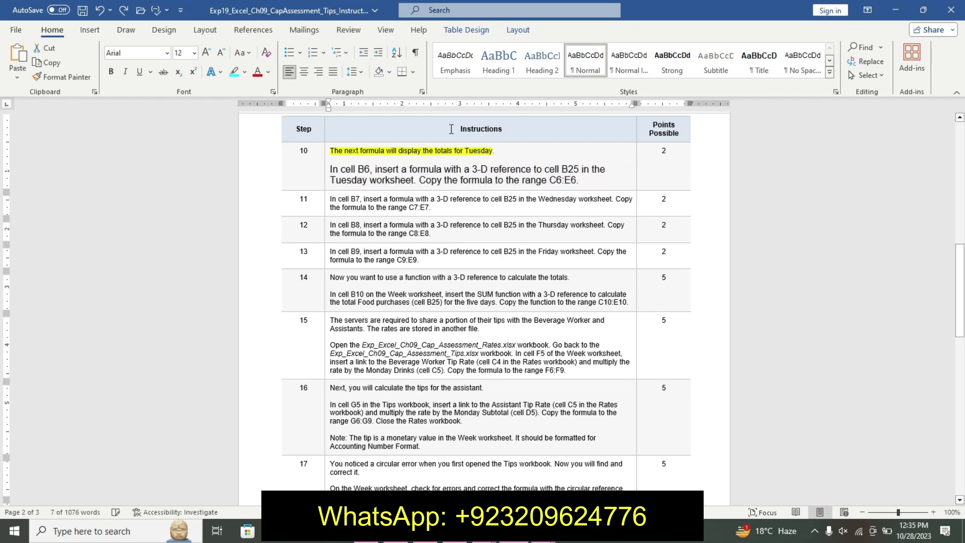
pyautogui.hotkey('ctrl', 'z')
pyautogui.hotkey('ctrl', 'z')
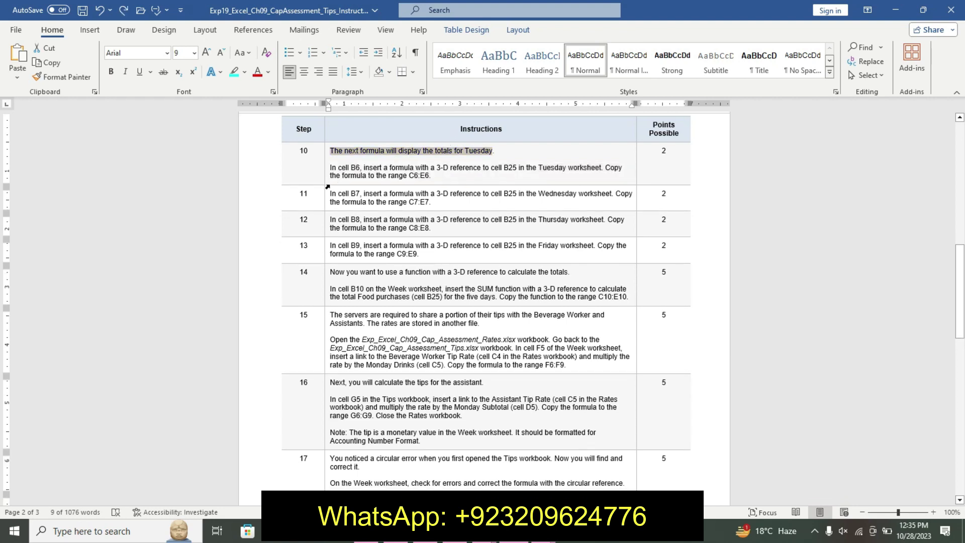
pyautogui.click(326, 202)
# Format step 11's instruction as 16 pt bold with a cyan highlight
pyautogui.click(395, 160)
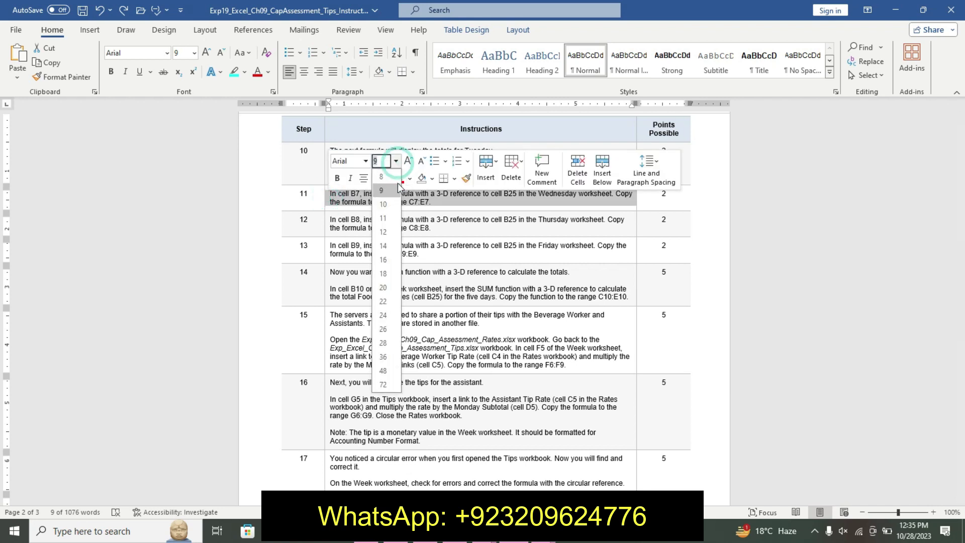
pyautogui.click(383, 259)
pyautogui.click(336, 179)
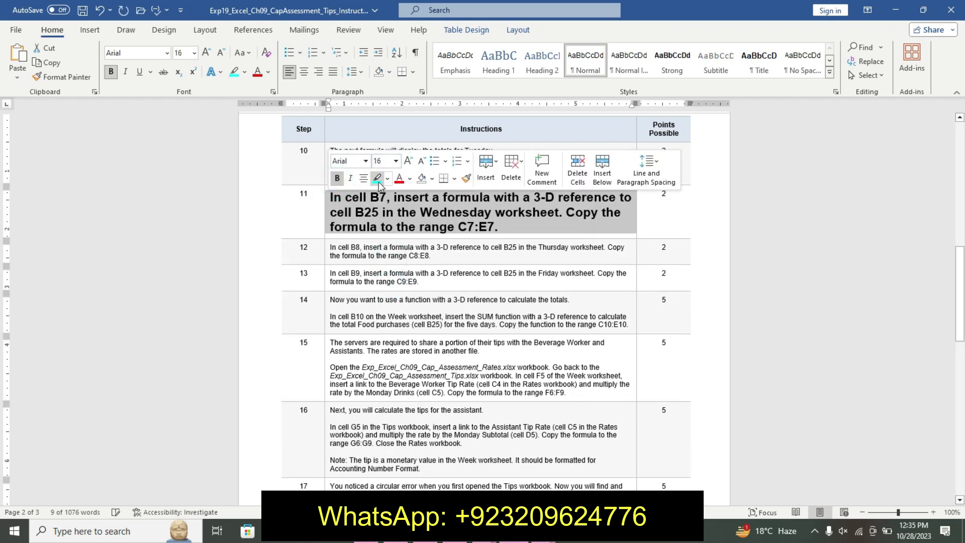
pyautogui.click(377, 177)
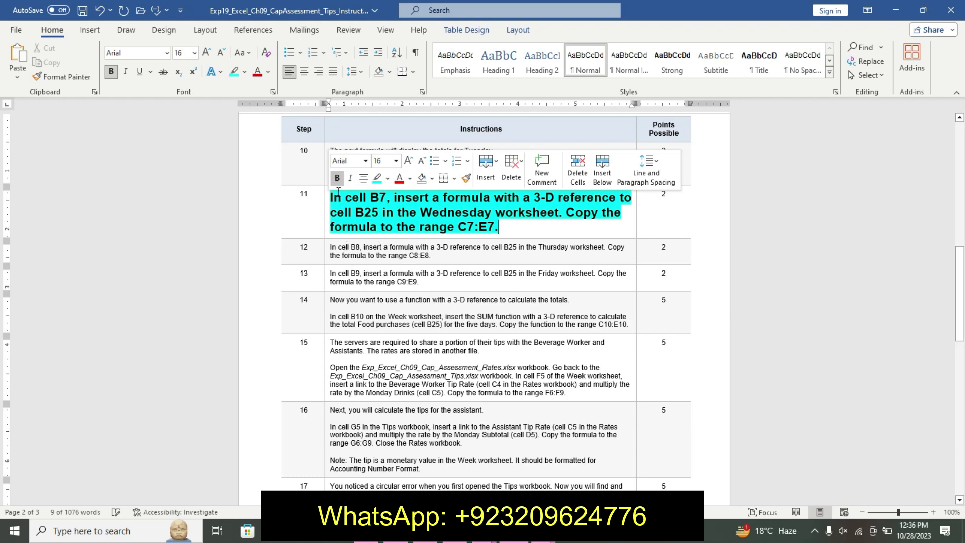
pyautogui.moveTo(331, 199); pyautogui.dragTo(494, 213)
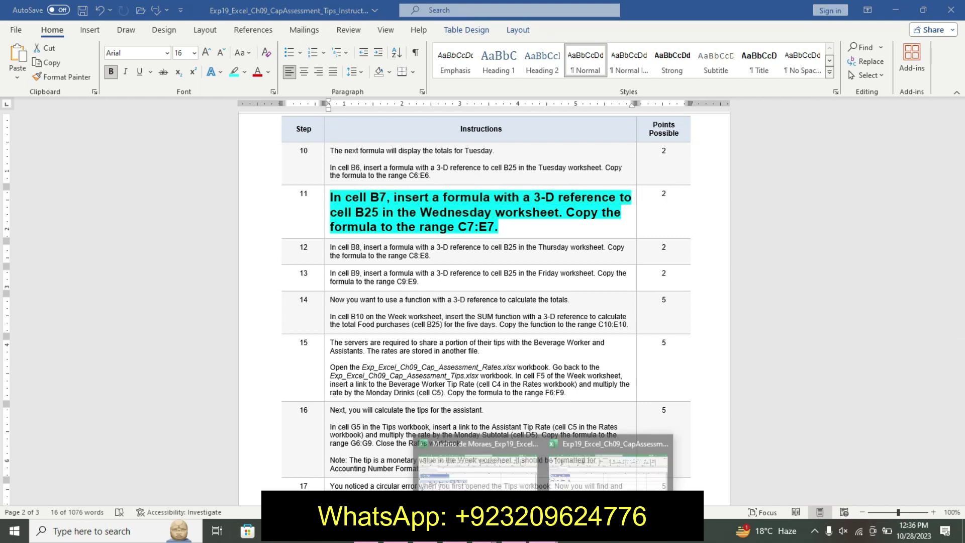
pyautogui.click(487, 484)
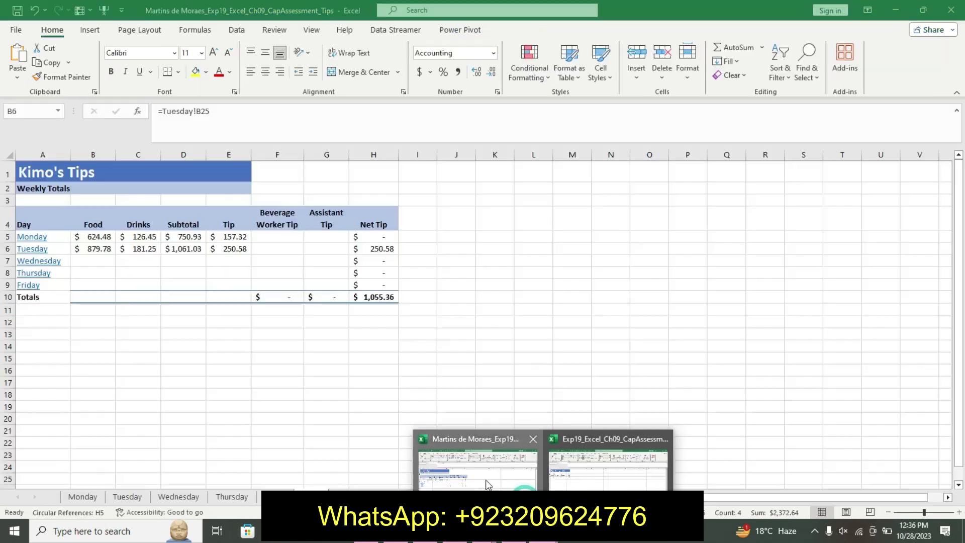
# Enter =Wednesday!B25 in cell B7 of the Week sheet
pyautogui.click(80, 260)
pyautogui.write('=')
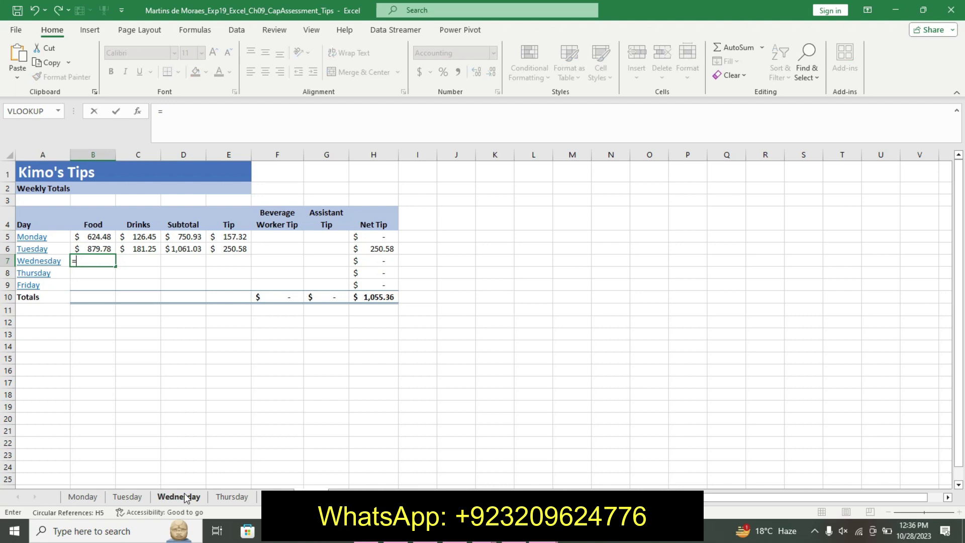
pyautogui.click(186, 497)
pyautogui.click(81, 466)
pyautogui.press('Return')
pyautogui.click(103, 254)
# Highlight the remainder of step 11's instruction in cyan in Word
pyautogui.hotkey('alt', 'Tab')
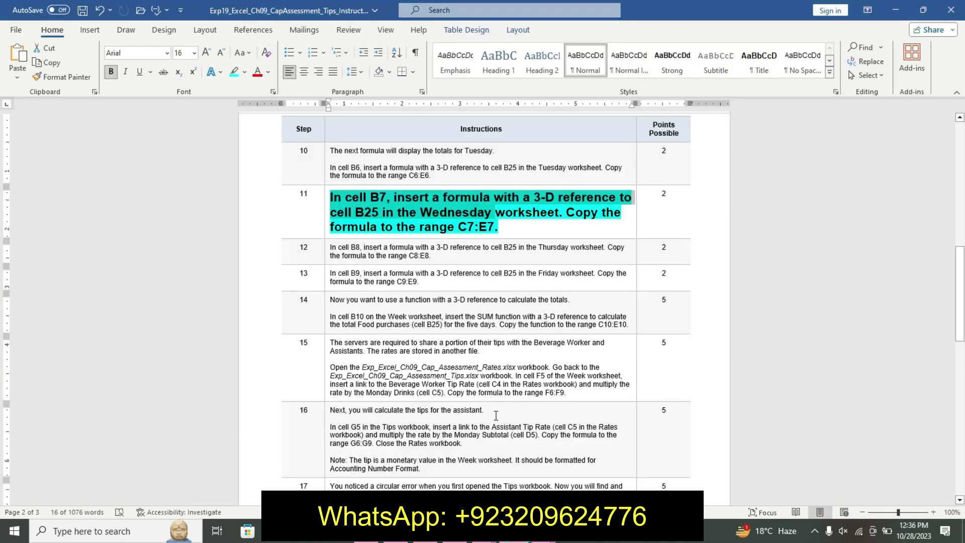
pyautogui.moveTo(497, 212); pyautogui.dragTo(621, 212)
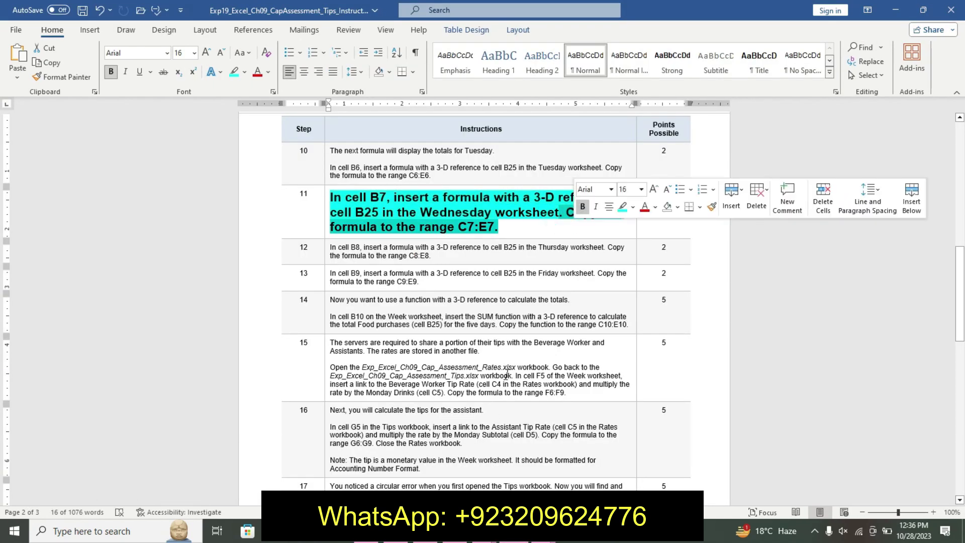
pyautogui.click(494, 475)
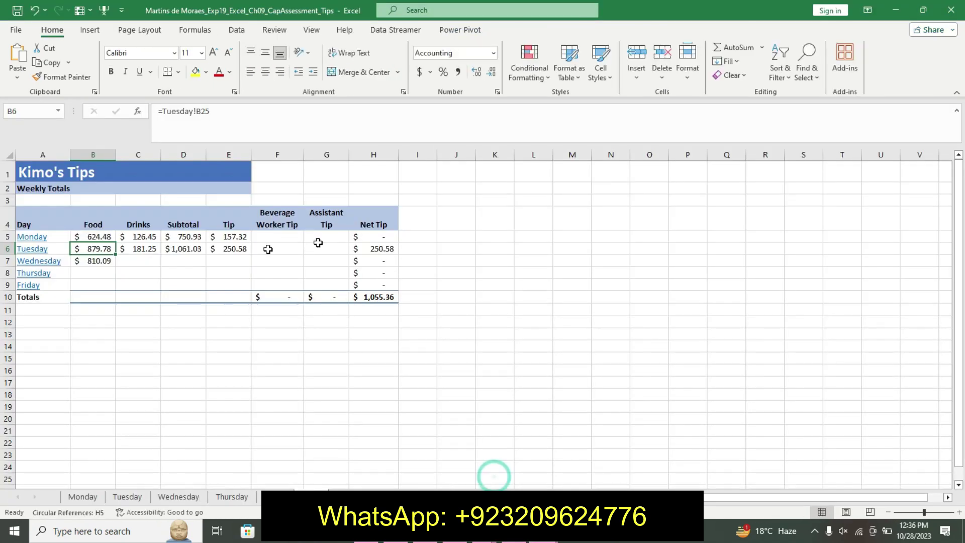
# Copy the B7 Wednesday formula across C7:E7
pyautogui.click(99, 259)
pyautogui.moveTo(115, 267); pyautogui.dragTo(231, 274)
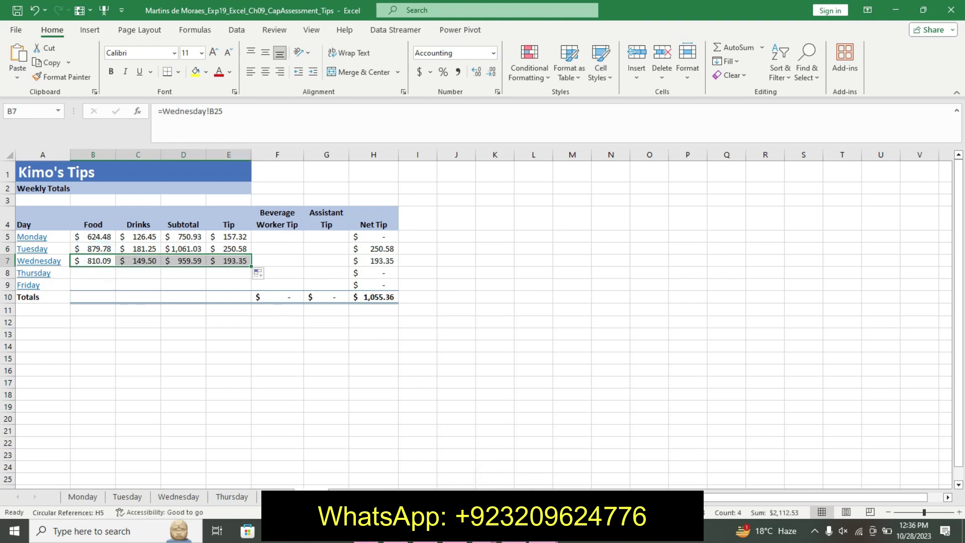
pyautogui.click(528, 531)
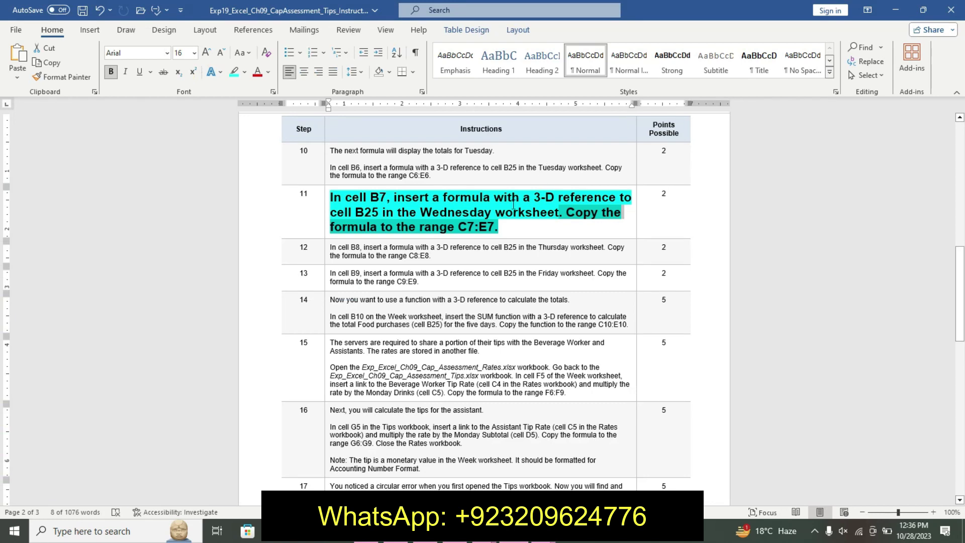
# Undo step 11's formatting back to plain 9 pt and bring up the Kimo's Tips Week sheet
pyautogui.hotkey('ctrl', 'z')
pyautogui.hotkey('ctrl', 'z')
pyautogui.hotkey('ctrl', 'z')
pyautogui.hotkey('ctrl', 'z')
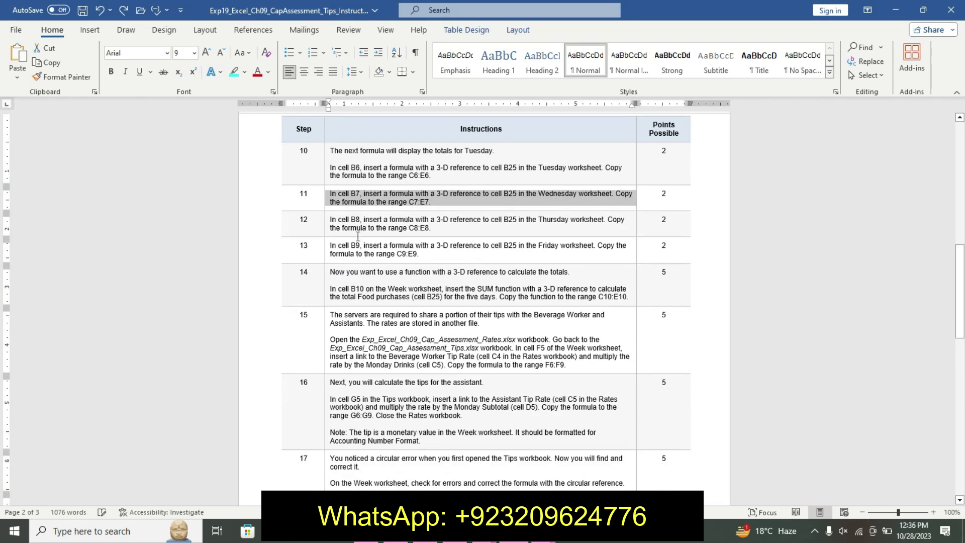
pyautogui.click(950, 291)
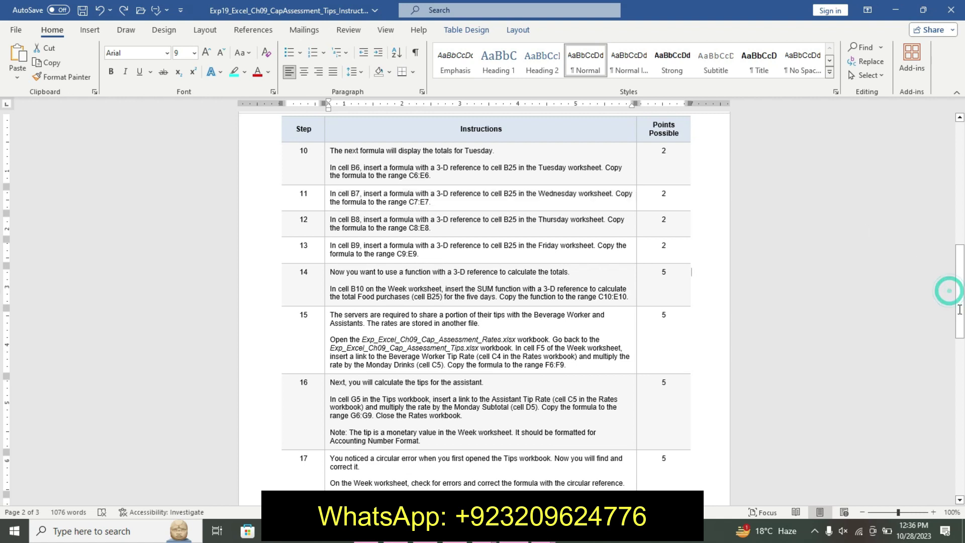
pyautogui.moveTo(960, 310); pyautogui.dragTo(917, 176)
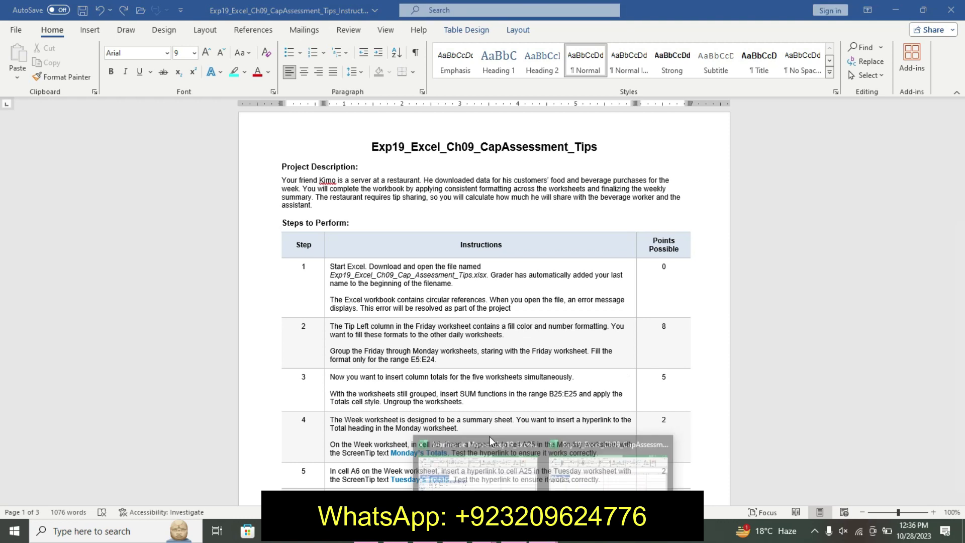
pyautogui.click(496, 467)
pyautogui.click(495, 333)
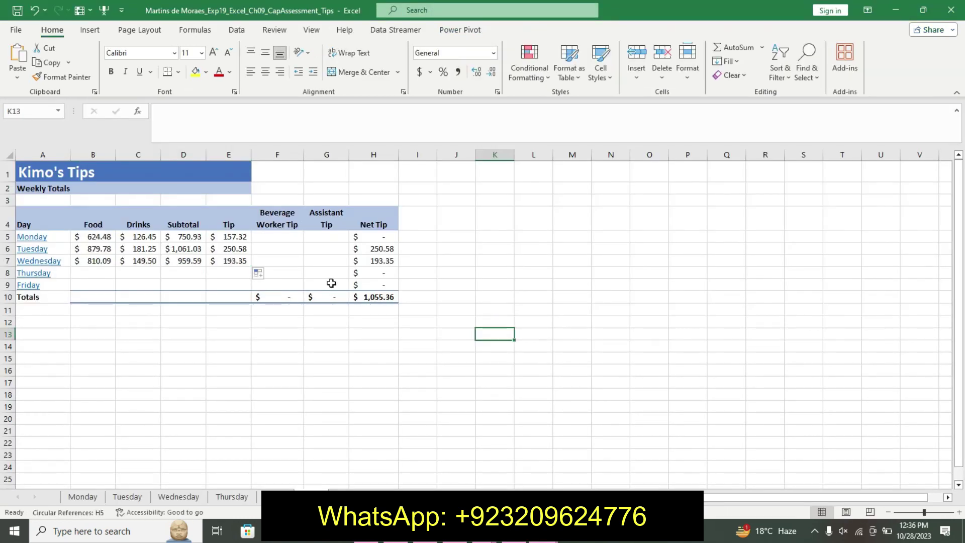